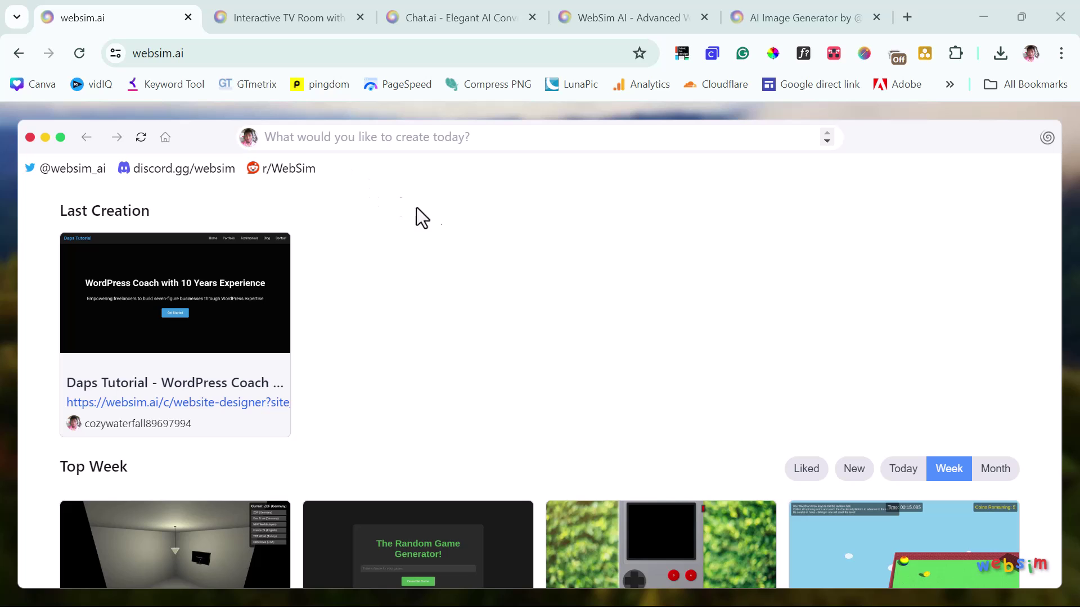
- Browse this week's top WebSim creations, then open the new-site prompt panel
{"action": "scroll", "coordinate": [514, 270], "scroll_direction": "down", "scroll_amount": 12}
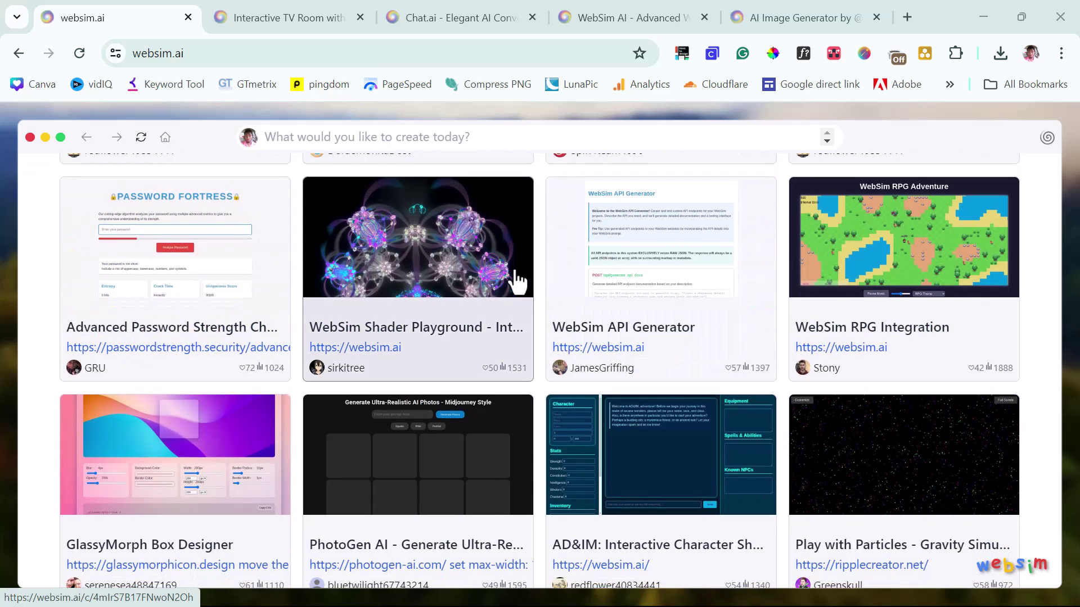
{"action": "scroll", "coordinate": [595, 229], "scroll_direction": "down", "scroll_amount": 6}
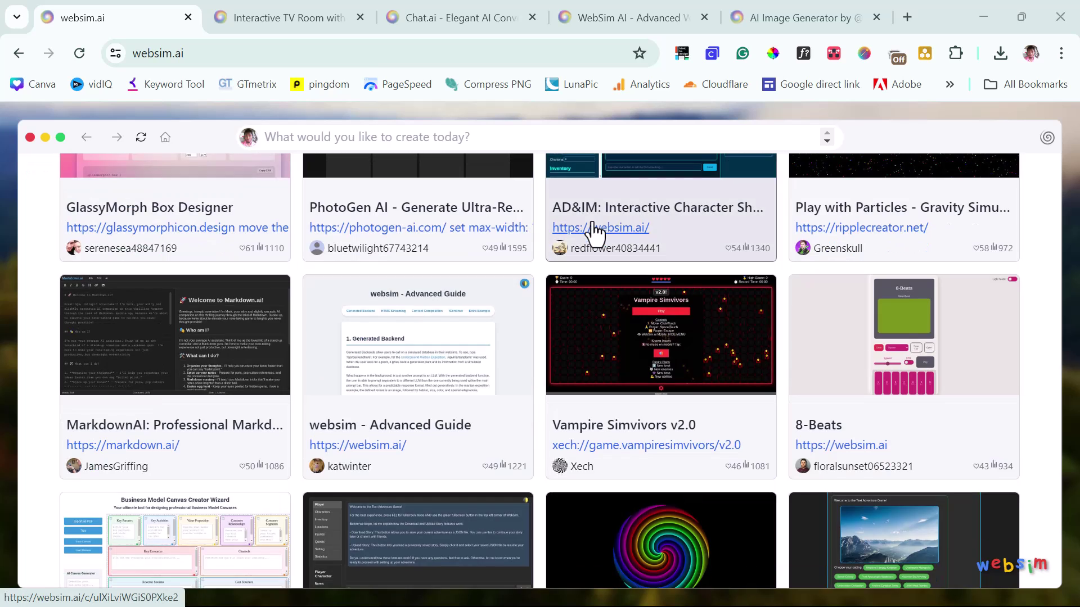
{"action": "scroll", "coordinate": [593, 230], "scroll_direction": "down", "scroll_amount": 3}
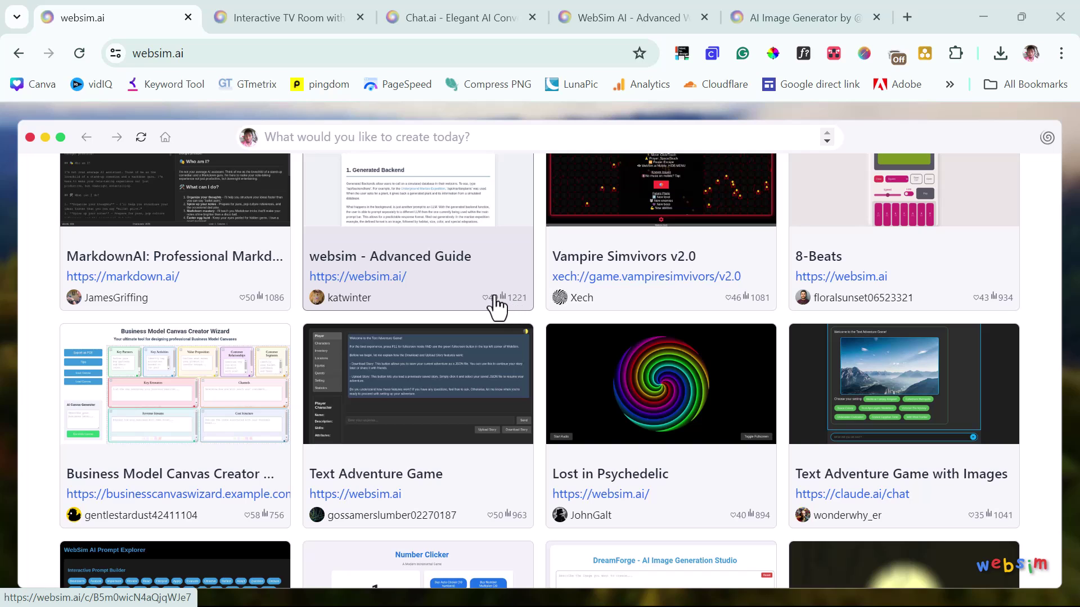
{"action": "scroll", "coordinate": [485, 310], "scroll_direction": "down", "scroll_amount": 5}
{"action": "scroll", "coordinate": [486, 309], "scroll_direction": "down", "scroll_amount": 10}
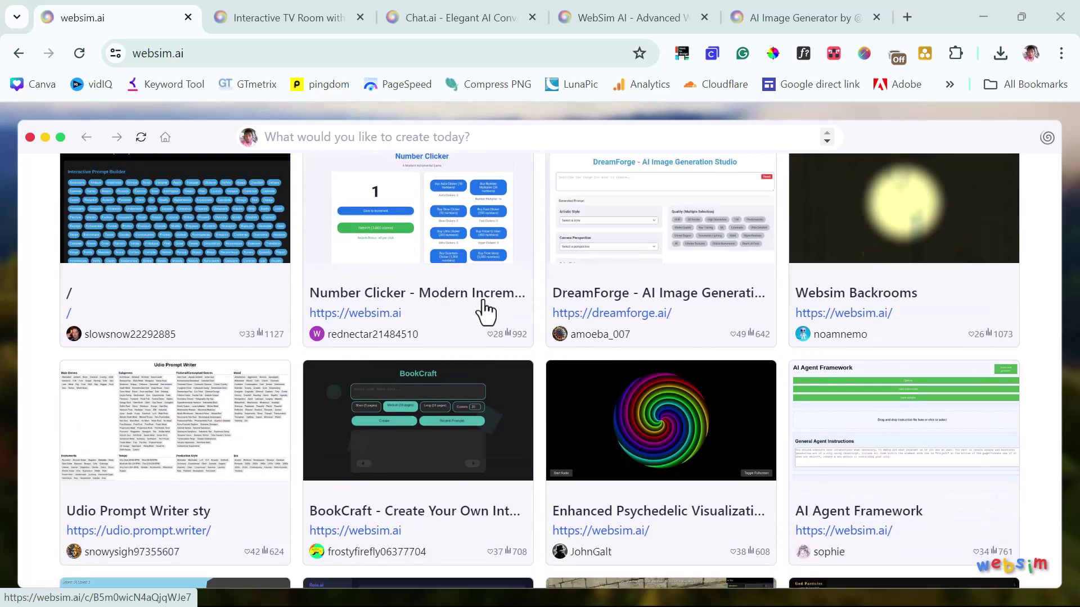
{"action": "scroll", "coordinate": [485, 311], "scroll_direction": "up", "scroll_amount": 6}
{"action": "scroll", "coordinate": [485, 311], "scroll_direction": "up", "scroll_amount": 15}
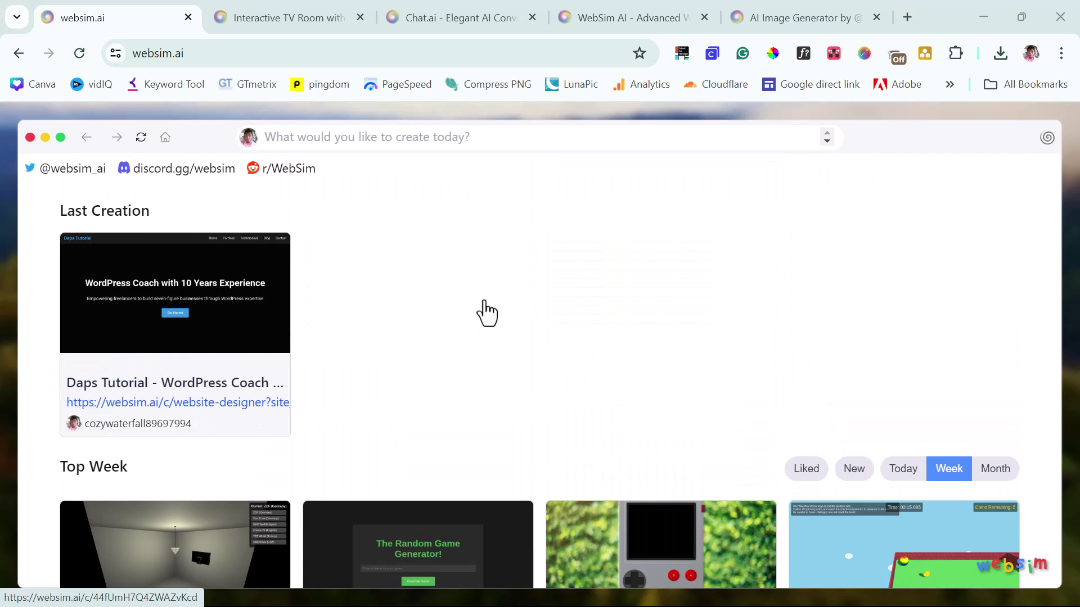
{"action": "left_click", "coordinate": [309, 137]}
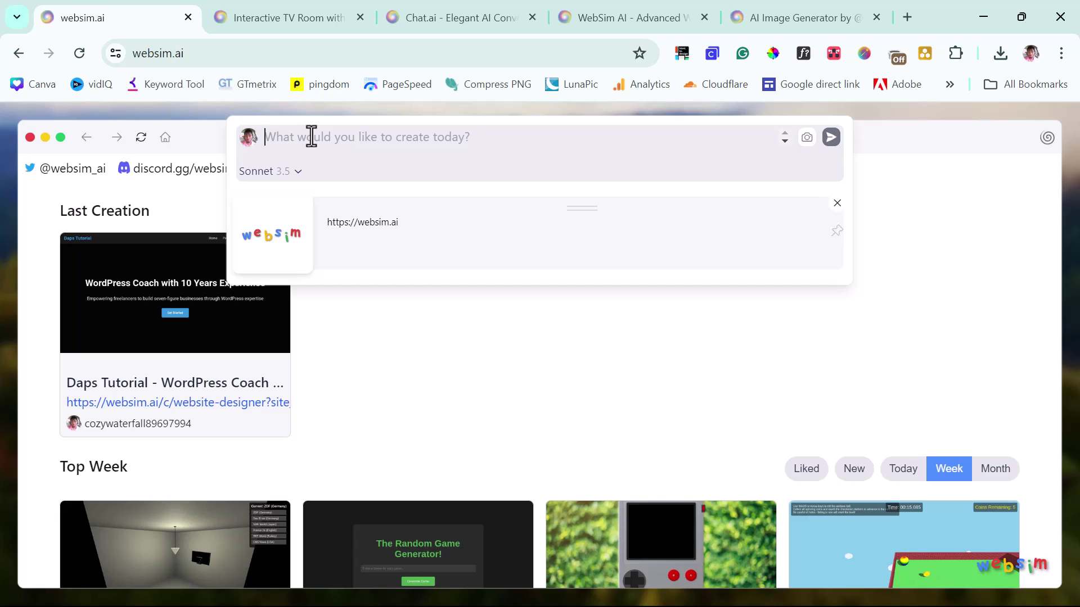
- Paste the image-upload and filter site prompt and submit it to generate ImageTransform.io
{"action": "key", "text": "ctrl+v"}
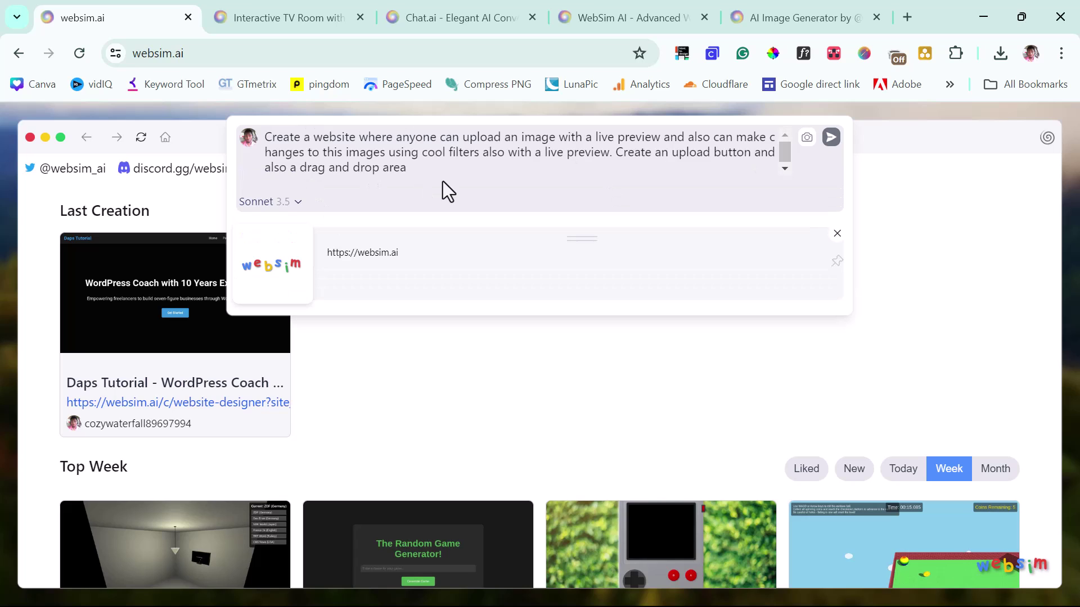
{"action": "left_click", "coordinate": [832, 138]}
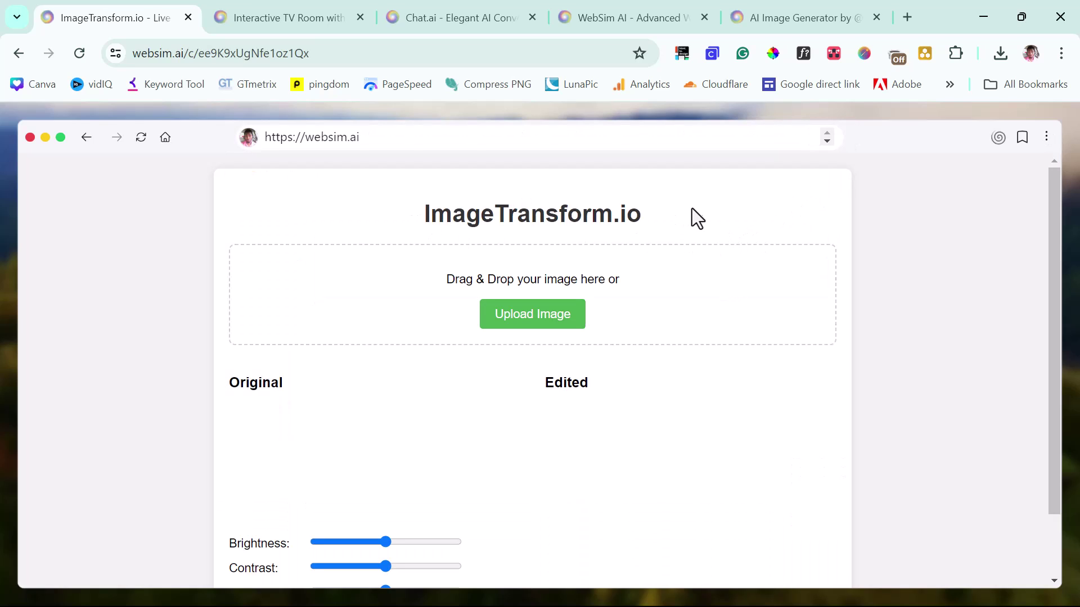
- Upload the website screenshot into ImageTransform.io
{"action": "scroll", "coordinate": [729, 270], "scroll_direction": "down", "scroll_amount": 1}
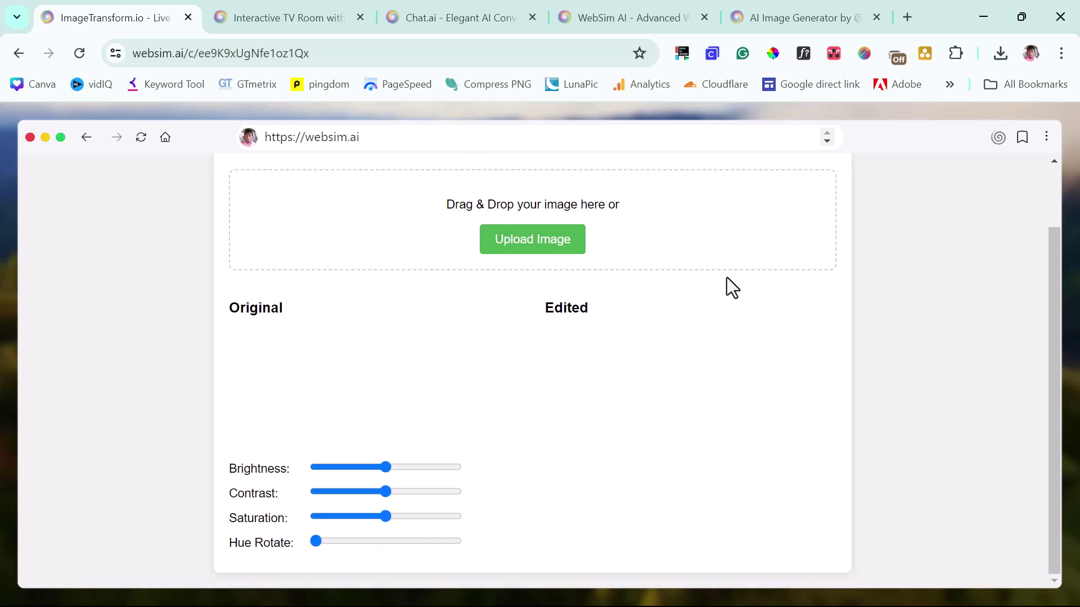
{"action": "scroll", "coordinate": [720, 286], "scroll_direction": "up", "scroll_amount": 1}
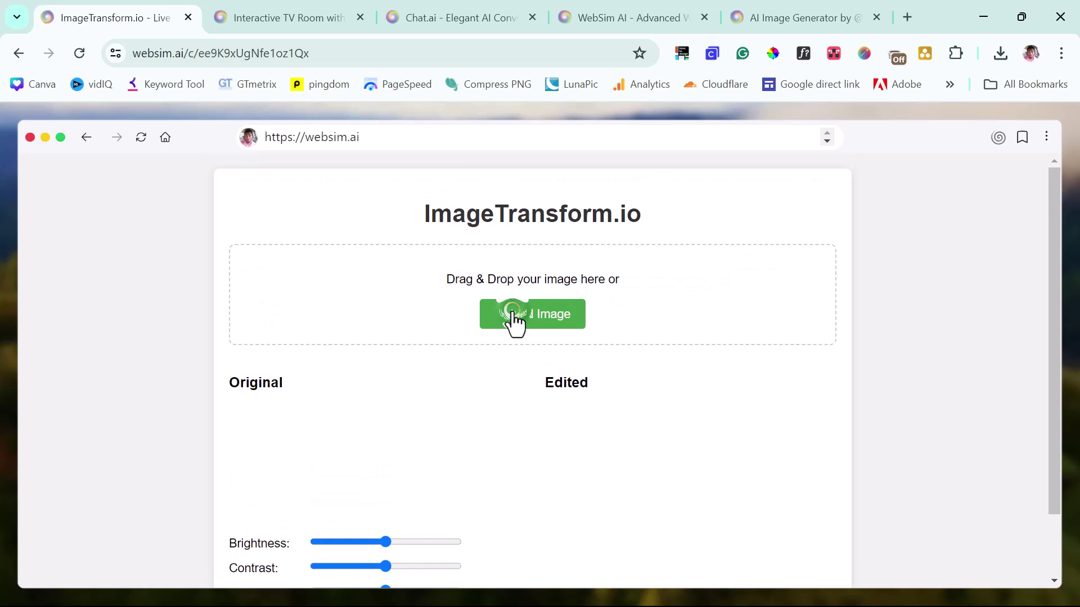
{"action": "left_click", "coordinate": [513, 316]}
{"action": "double_click", "coordinate": [494, 321]}
- Lower brightness, adjust contrast and boost saturation on the Edited image
{"action": "scroll", "coordinate": [316, 351], "scroll_direction": "down", "scroll_amount": 2}
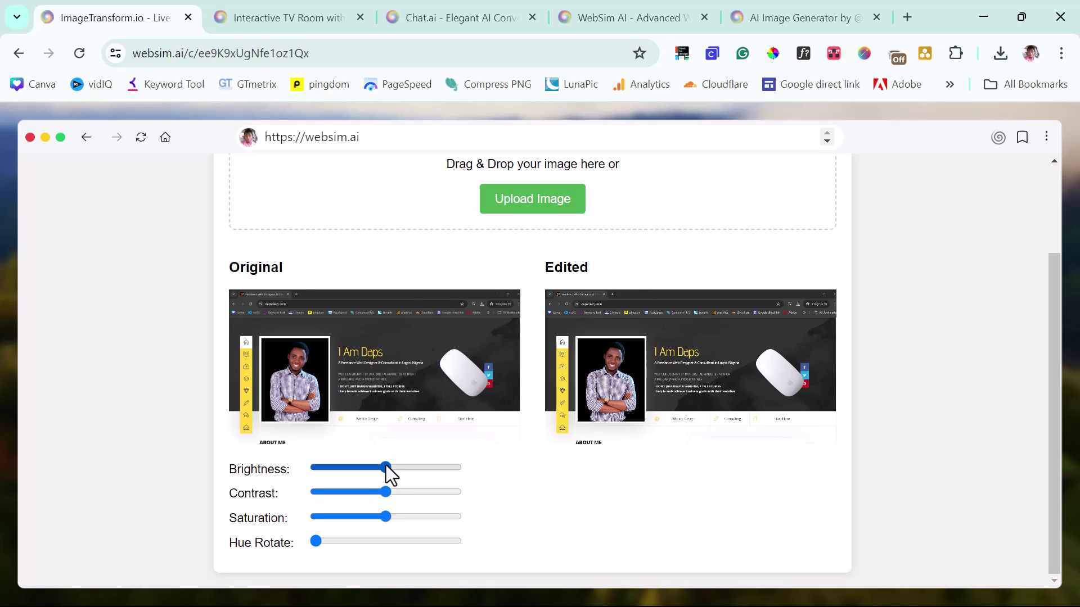
{"action": "left_click_drag", "start_coordinate": [386, 467], "coordinate": [355, 460]}
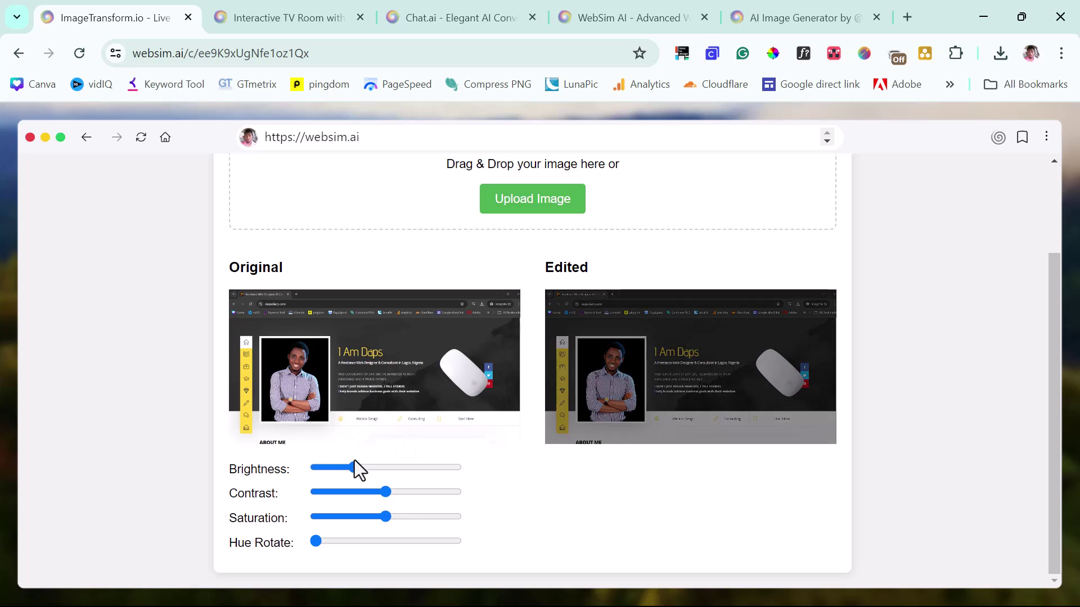
{"action": "left_click_drag", "start_coordinate": [389, 497], "coordinate": [387, 540]}
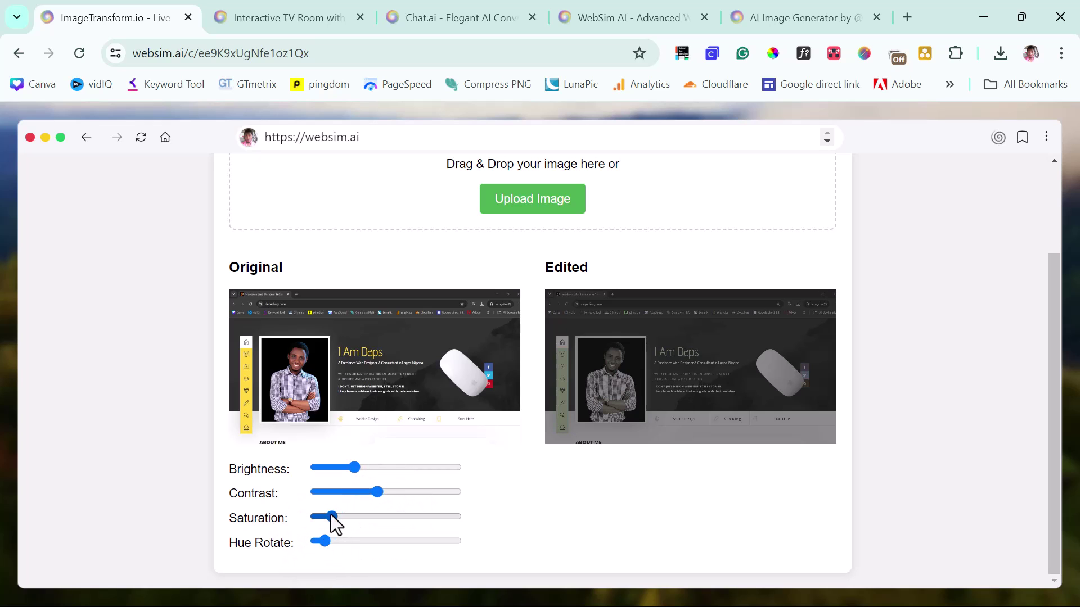
{"action": "left_click_drag", "start_coordinate": [330, 514], "coordinate": [417, 504]}
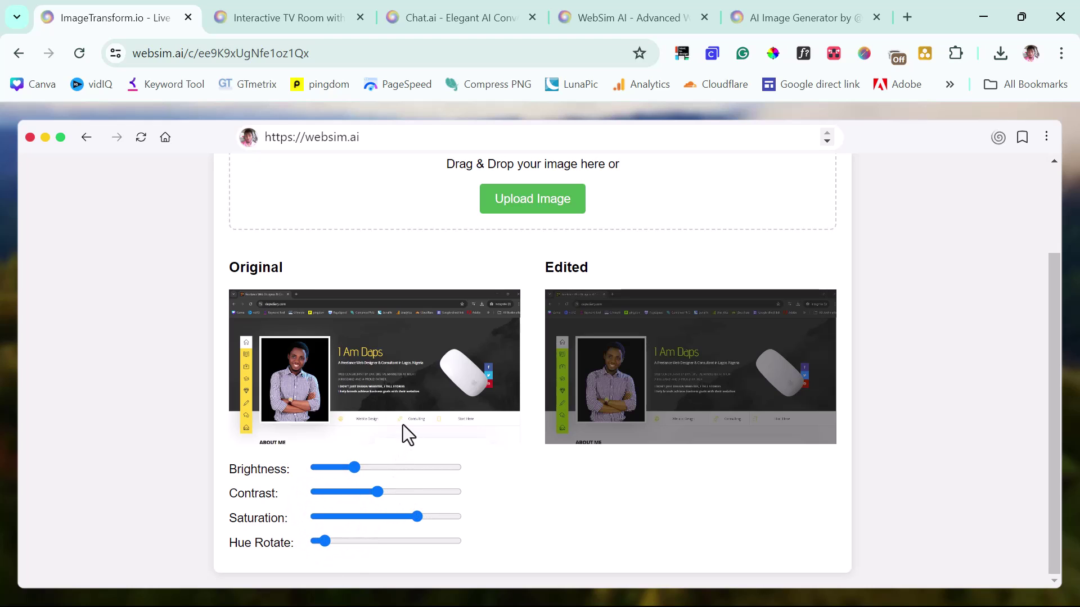
{"action": "scroll", "coordinate": [461, 467], "scroll_direction": "up", "scroll_amount": 2}
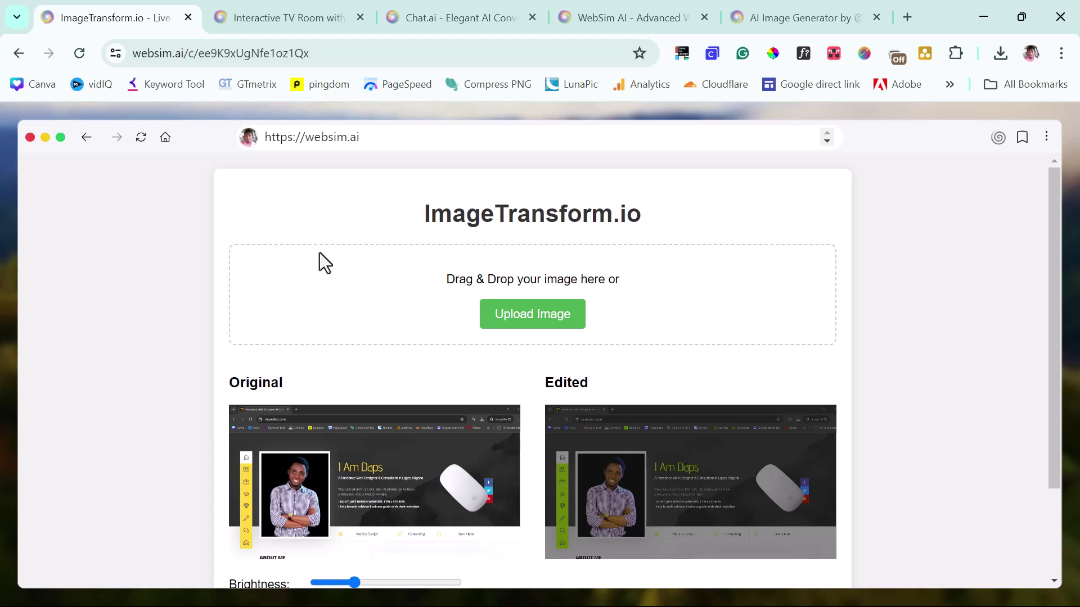
- Submit a request to add erasing of text or objects of choice, preserving background and quality
{"action": "left_click", "coordinate": [396, 140]}
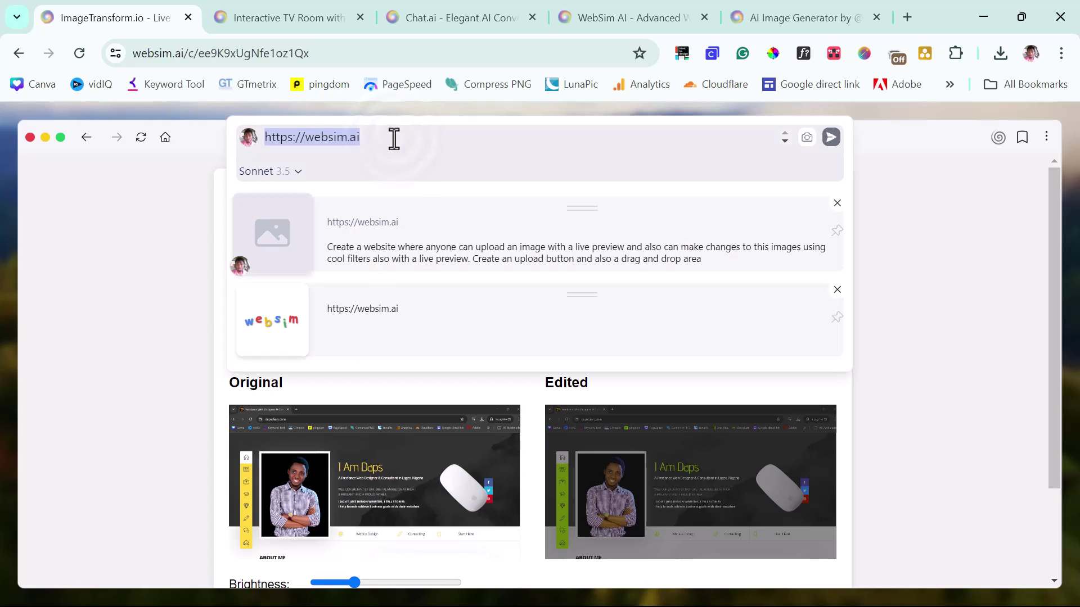
{"action": "left_click", "coordinate": [405, 137]}
{"action": "left_click_drag", "start_coordinate": [404, 138], "coordinate": [247, 157]}
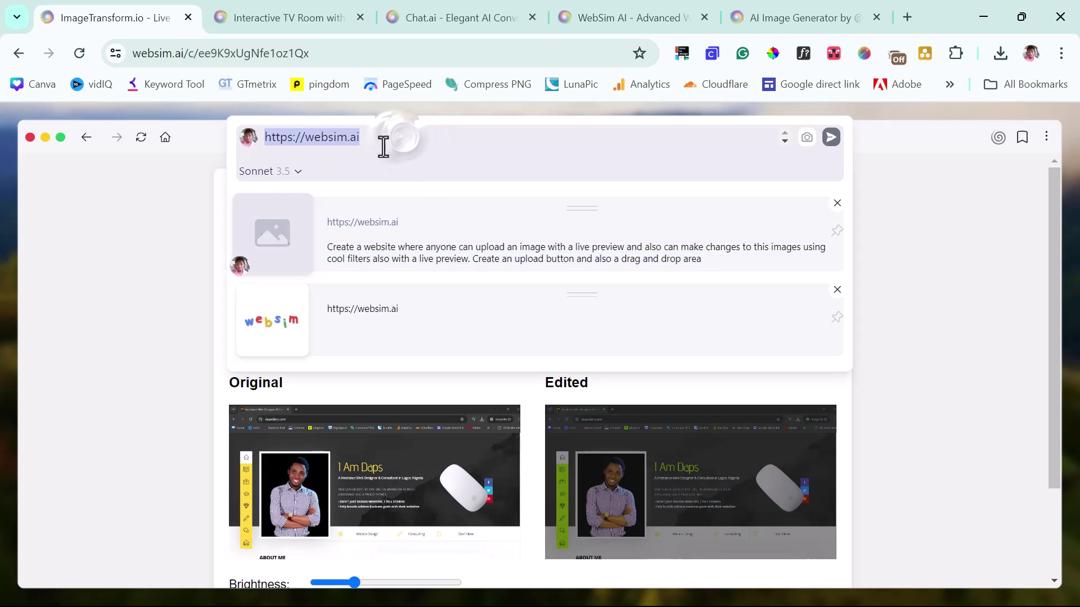
{"action": "type", "text": "Leaving the current feature intact, can you add a new feature that allows people erase a text "}
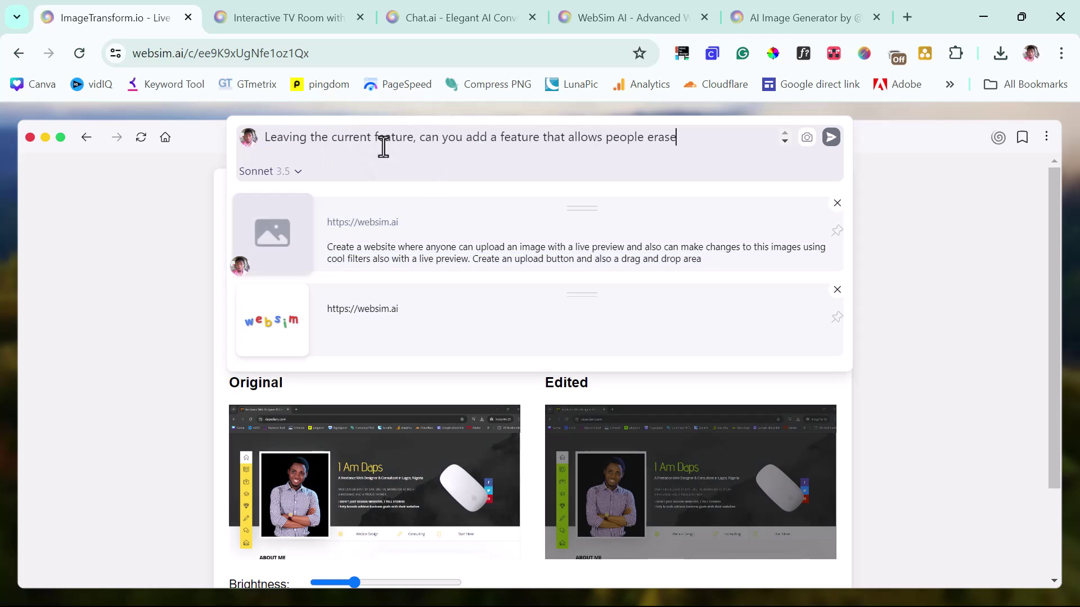
{"action": "type", "text": "or any object on the image without affecting the image"}
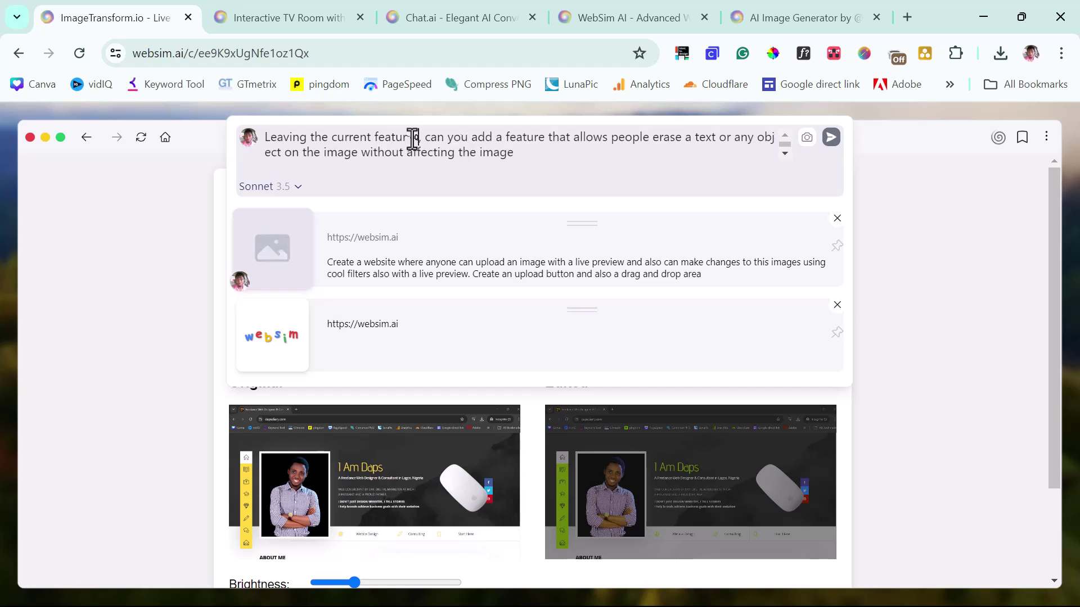
{"action": "left_click", "coordinate": [378, 152]}
{"action": "type", "text": "of choice o"}
{"action": "left_click", "coordinate": [569, 153]}
{"action": "type", "text": "background and quality"}
{"action": "left_click", "coordinate": [831, 137]}
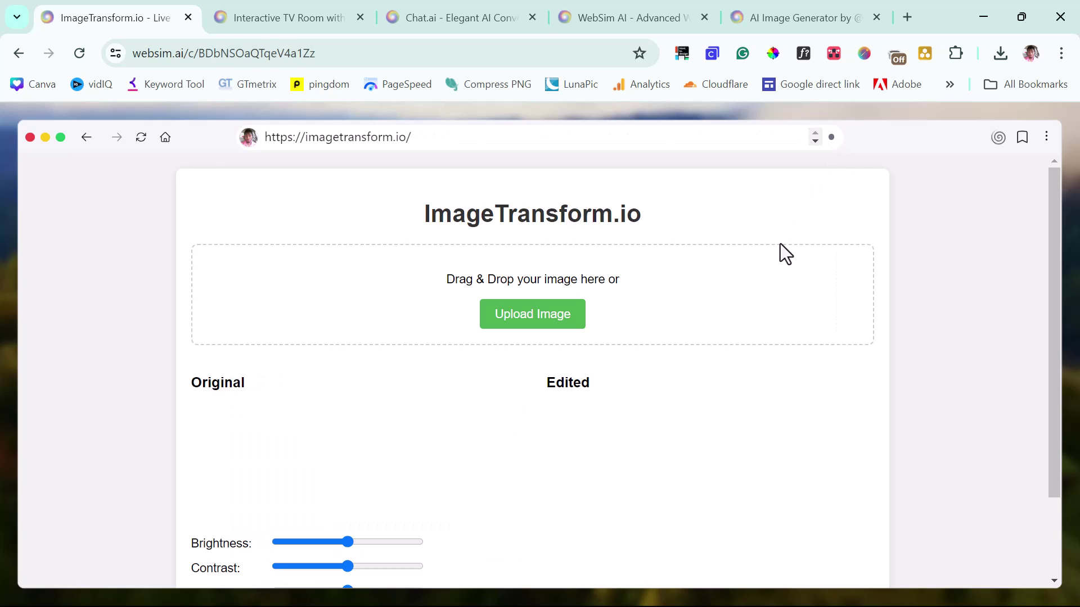
- Turn on erasing for the Edited image in ImageTransform.io
{"action": "scroll", "coordinate": [780, 244], "scroll_direction": "down", "scroll_amount": 2}
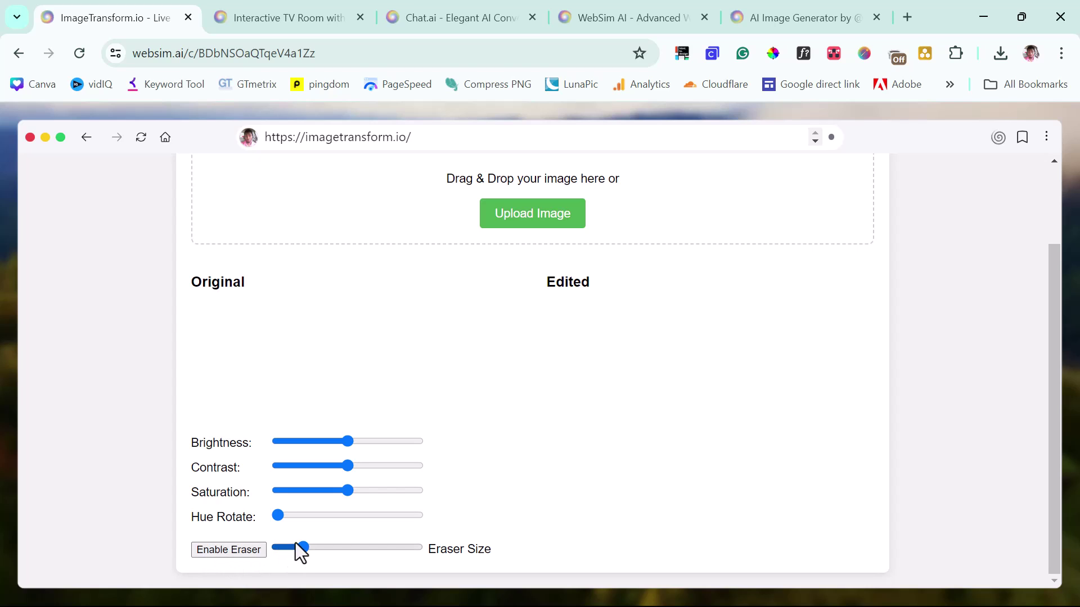
{"action": "scroll", "coordinate": [656, 454], "scroll_direction": "up", "scroll_amount": 2}
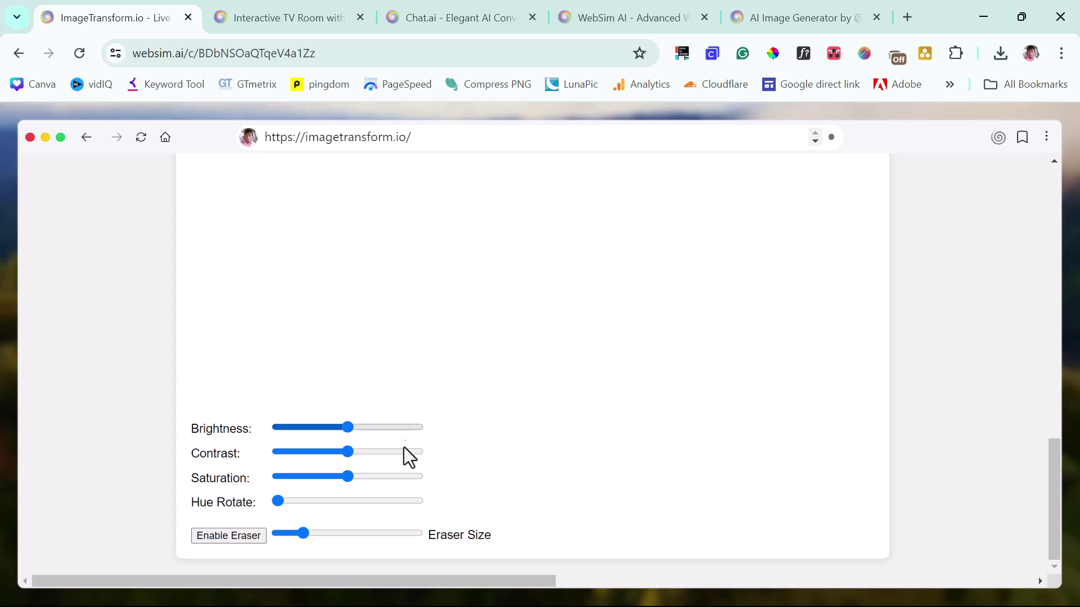
{"action": "left_click", "coordinate": [232, 537]}
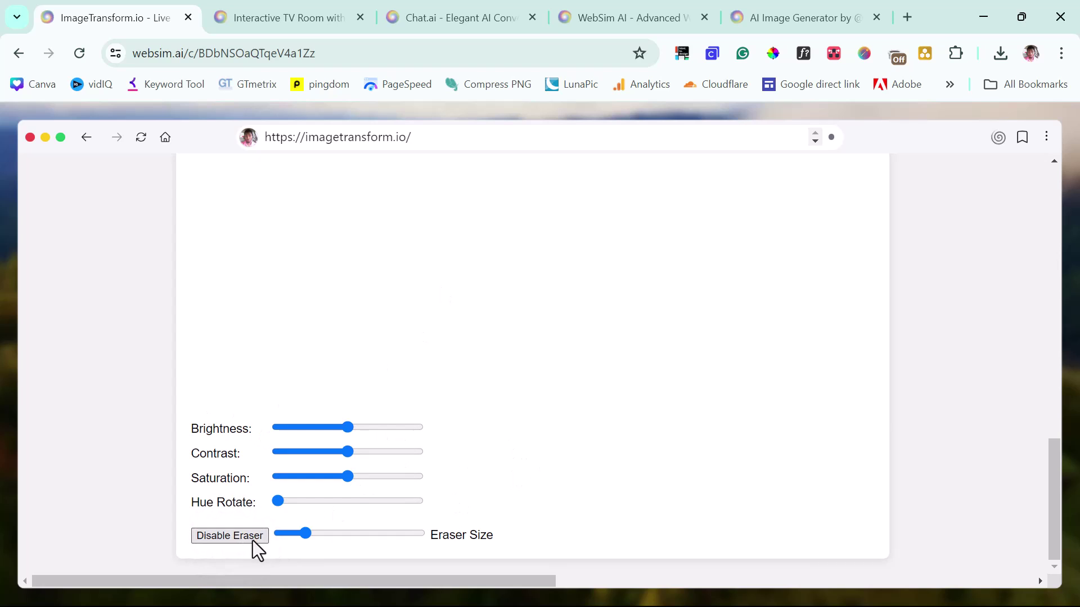
{"action": "scroll", "coordinate": [616, 444], "scroll_direction": "up", "scroll_amount": 5}
{"action": "scroll", "coordinate": [613, 427], "scroll_direction": "up", "scroll_amount": 2}
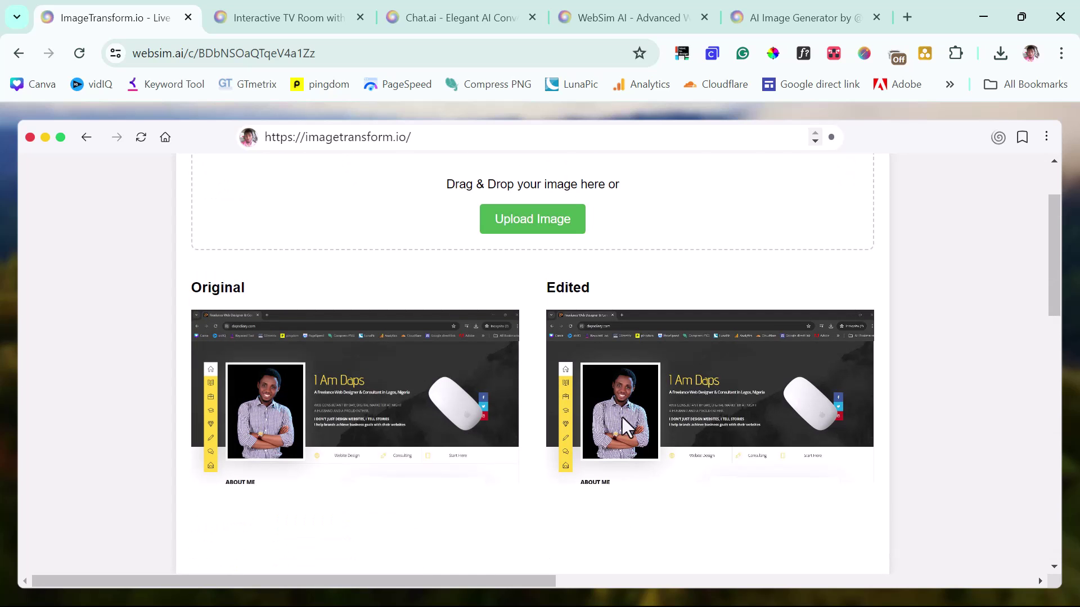
- Draw several black freehand strokes across the Edited preview, then return to the top
{"action": "scroll", "coordinate": [832, 421], "scroll_direction": "down", "scroll_amount": 2}
{"action": "mouse_move", "coordinate": [1035, 416]}
{"action": "left_mouse_down"}
{"action": "mouse_move", "coordinate": [687, 524]}
{"action": "mouse_move", "coordinate": [548, 506]}
{"action": "left_mouse_up"}
{"action": "left_click_drag", "start_coordinate": [472, 466], "coordinate": [511, 503]}
{"action": "scroll", "coordinate": [470, 501], "scroll_direction": "down", "scroll_amount": 3}
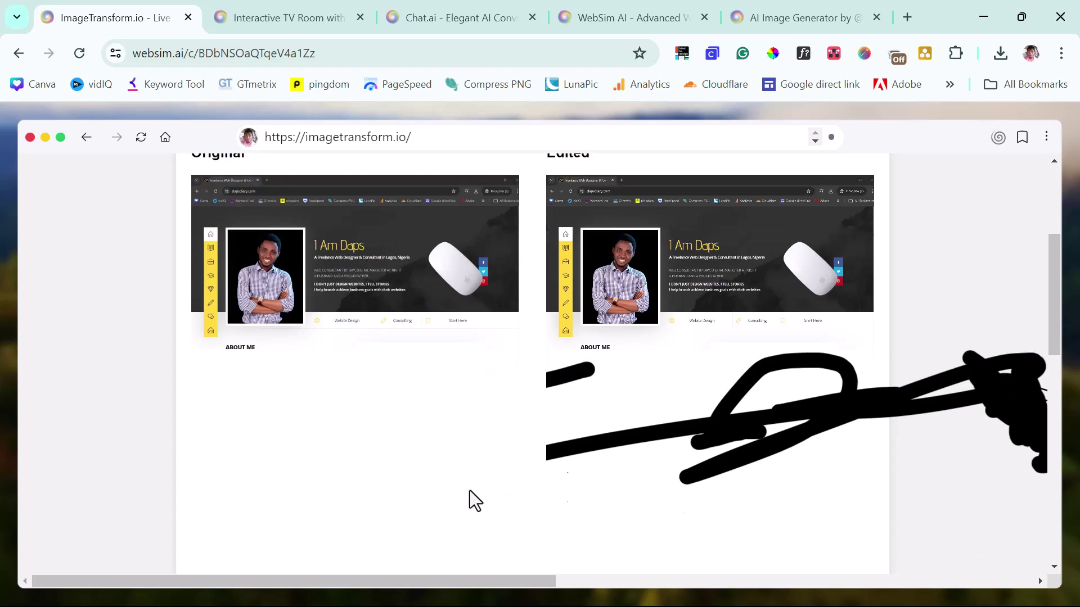
{"action": "scroll", "coordinate": [689, 341], "scroll_direction": "up", "scroll_amount": 3}
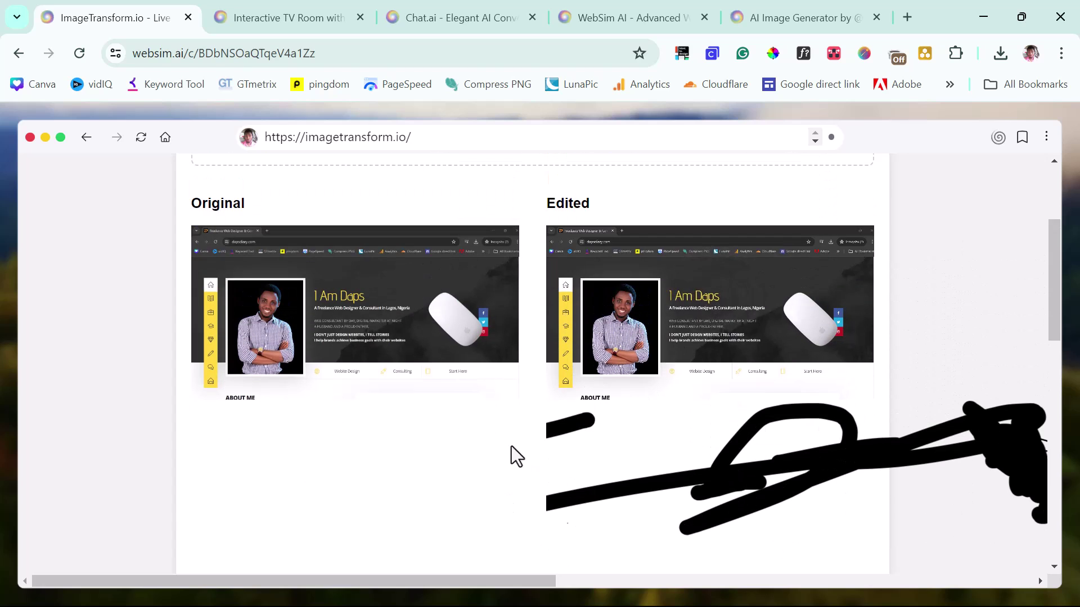
{"action": "mouse_move", "coordinate": [554, 442]}
{"action": "left_mouse_down"}
{"action": "mouse_move", "coordinate": [752, 491]}
{"action": "mouse_move", "coordinate": [820, 495]}
{"action": "mouse_move", "coordinate": [903, 465]}
{"action": "mouse_move", "coordinate": [441, 410]}
{"action": "left_mouse_up"}
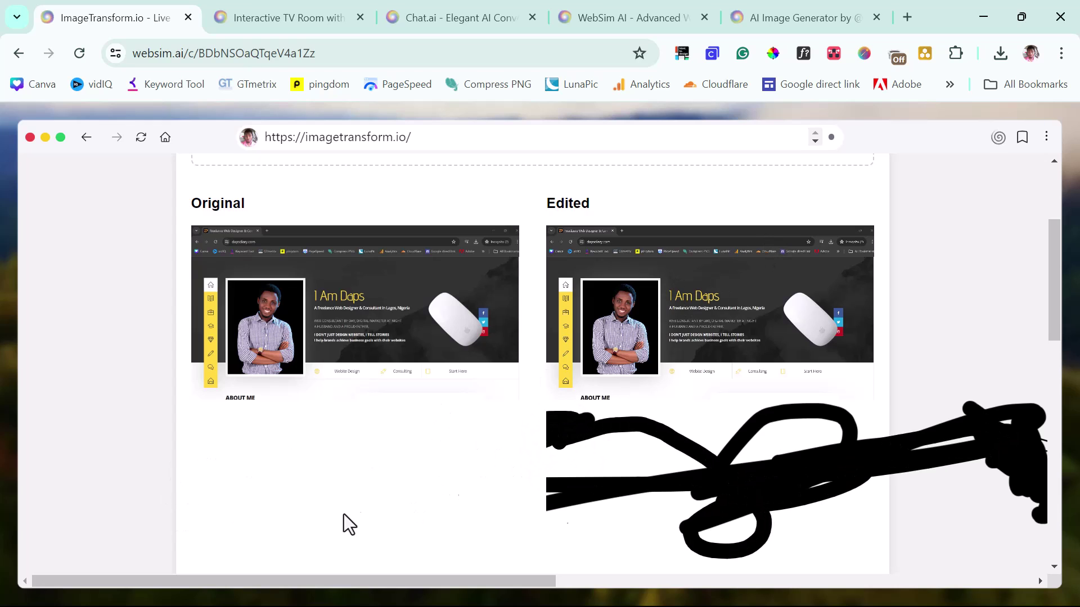
{"action": "mouse_move", "coordinate": [549, 410]}
{"action": "left_mouse_down"}
{"action": "mouse_move", "coordinate": [507, 571]}
{"action": "mouse_move", "coordinate": [414, 441]}
{"action": "left_mouse_up"}
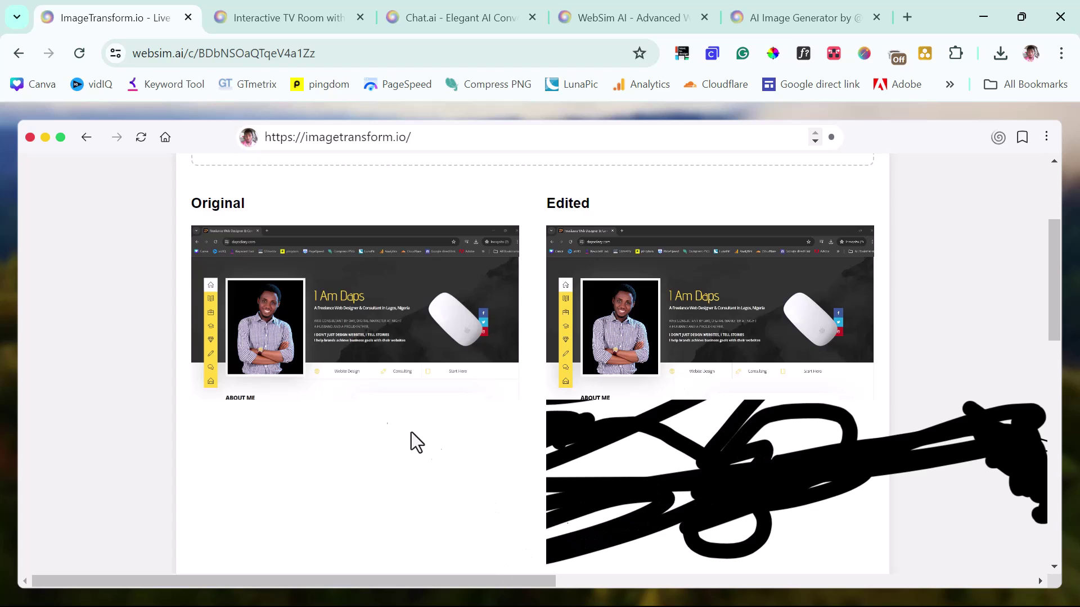
{"action": "scroll", "coordinate": [379, 405], "scroll_direction": "down", "scroll_amount": 5}
{"action": "scroll", "coordinate": [379, 405], "scroll_direction": "up", "scroll_amount": 5}
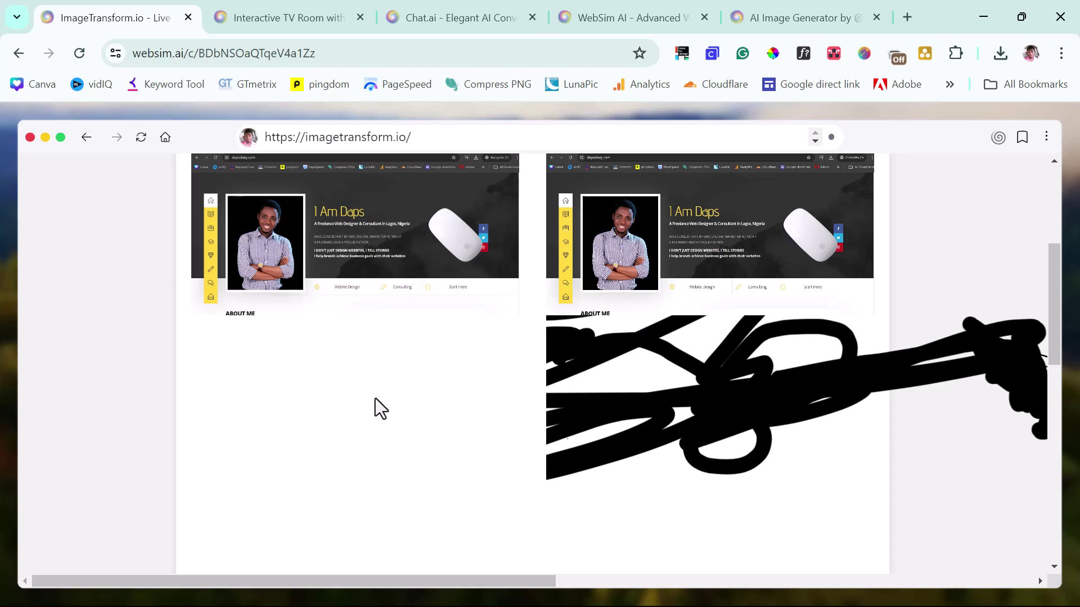
{"action": "scroll", "coordinate": [374, 404], "scroll_direction": "up", "scroll_amount": 5}
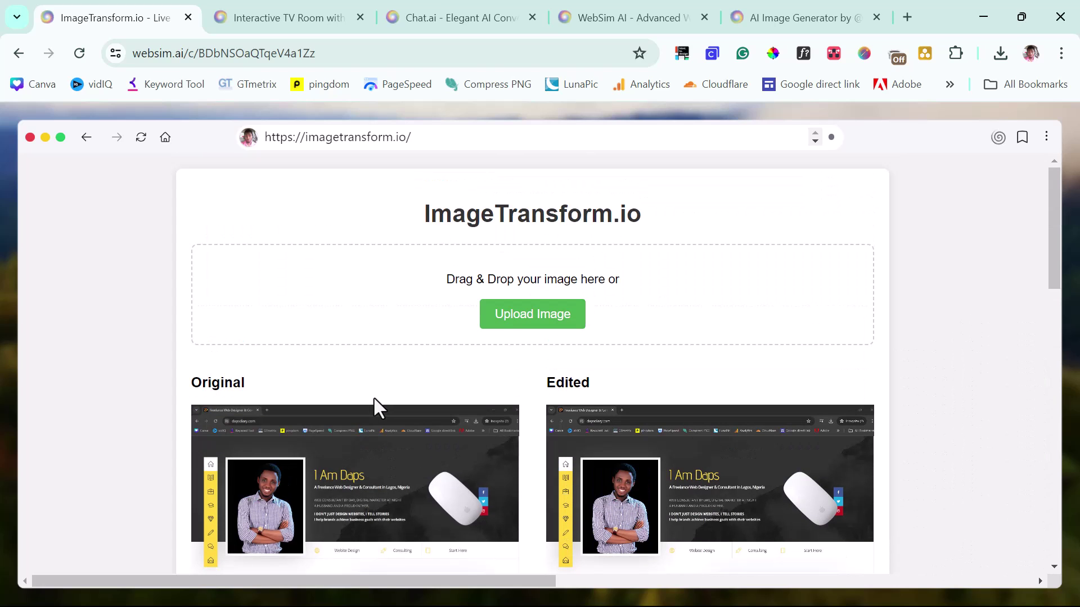
- View an earlier page version in history, then go back to the WebSim home page
{"action": "left_click", "coordinate": [814, 141]}
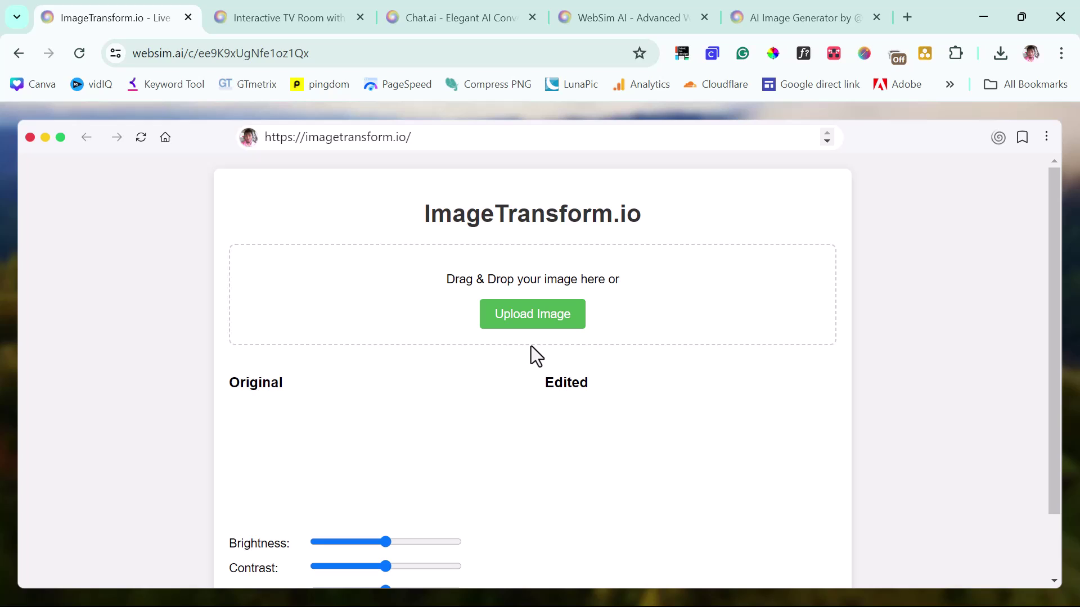
{"action": "left_click", "coordinate": [165, 139]}
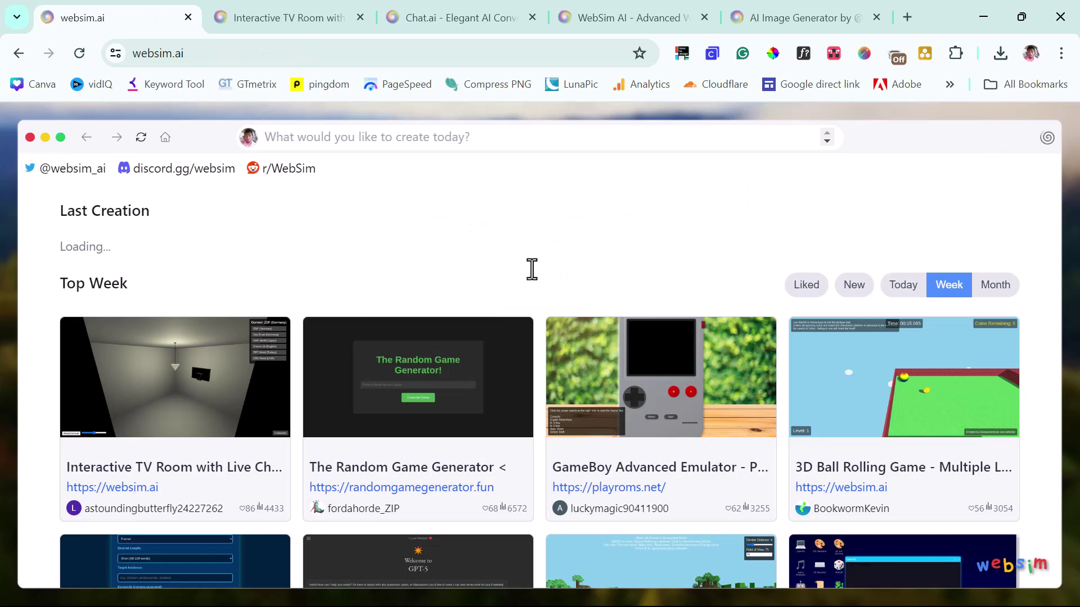
- Submit a prompt for a YouTube-replica video sharing platform with YouTube-like UI/UX
{"action": "left_click", "coordinate": [365, 138]}
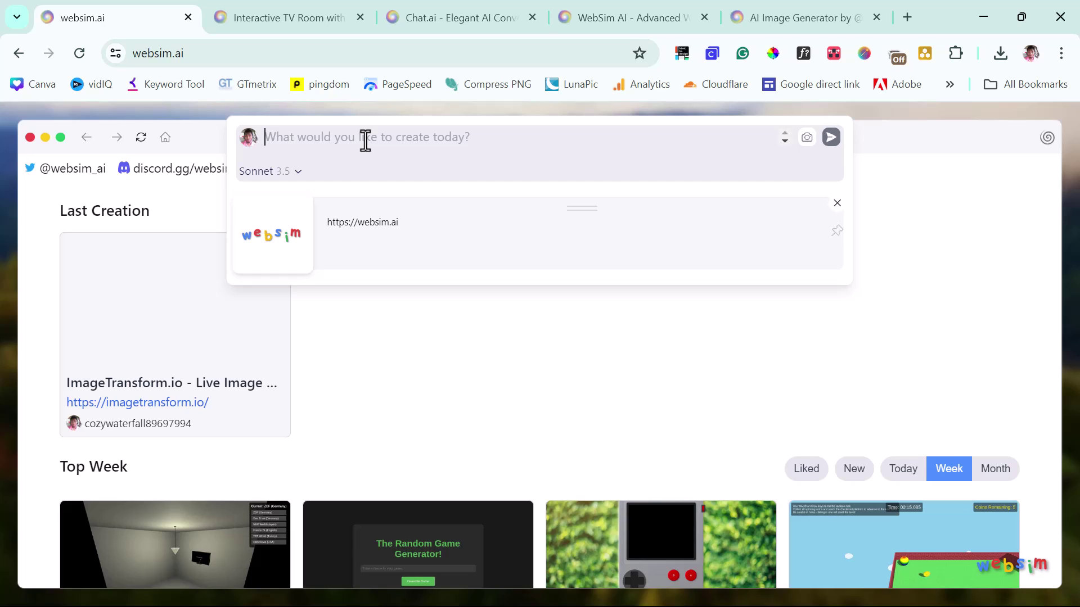
{"action": "type", "text": "Create a video sharing platform exactly like YouTube, Make the UI/UX a replica of YouTube with similar features like create an account, upload a video, light and dark mode, trending"}
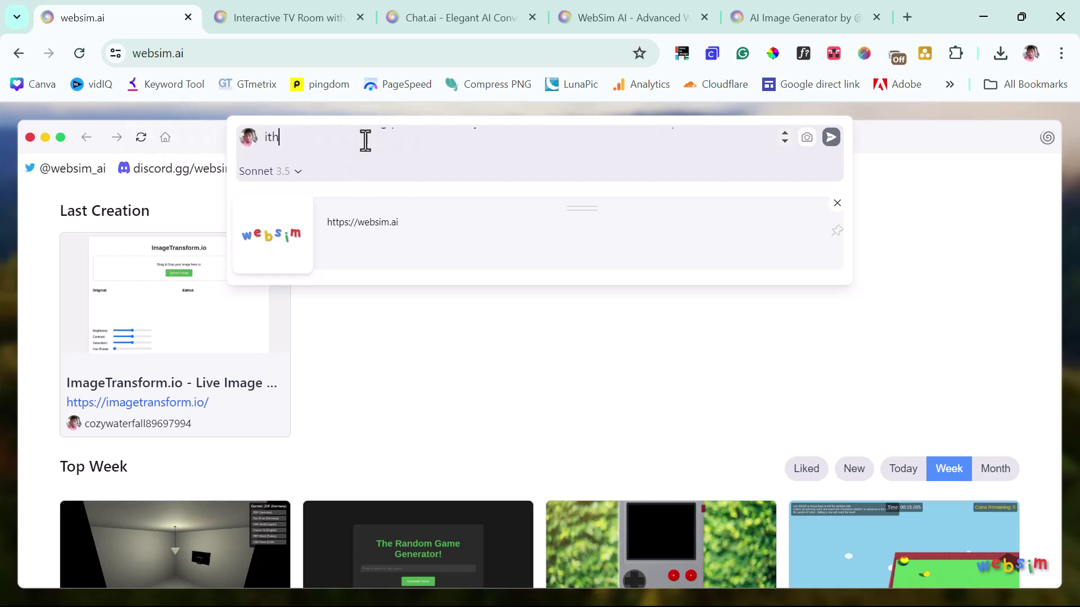
{"action": "type", "text": ", create a channel, etc"}
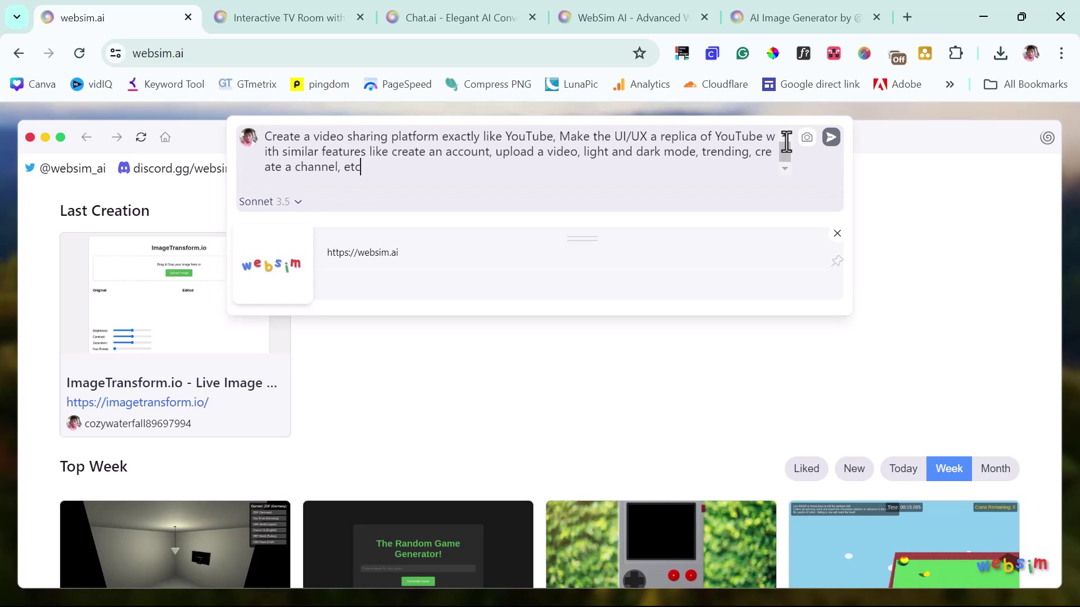
{"action": "left_click", "coordinate": [831, 137]}
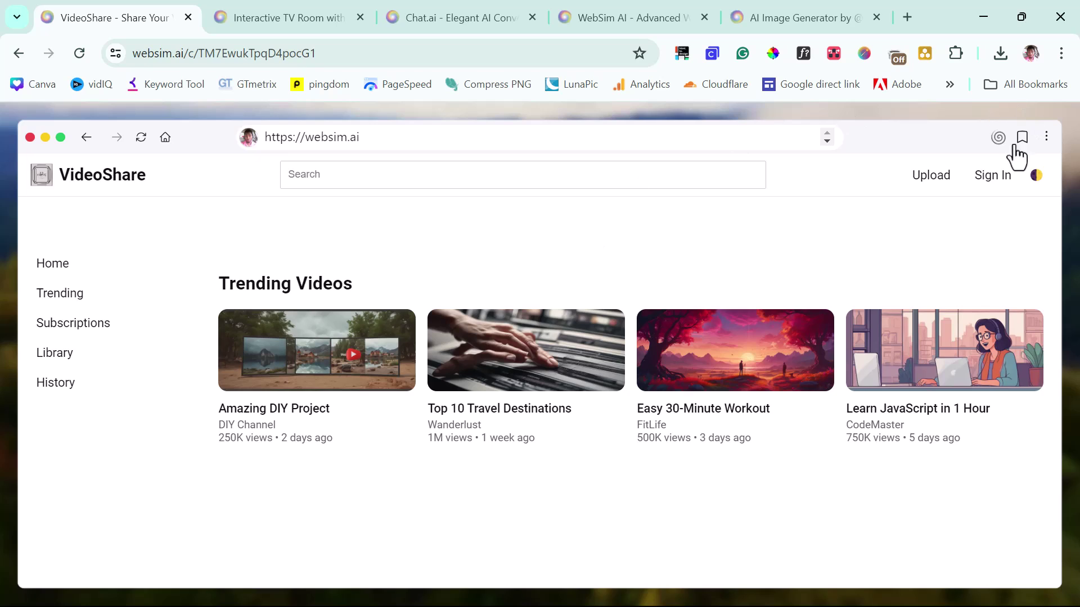
- Check VideoShare's Sign In page, toggle dark mode on and off, return home, then open YouTube in a new tab
{"action": "left_click", "coordinate": [987, 180]}
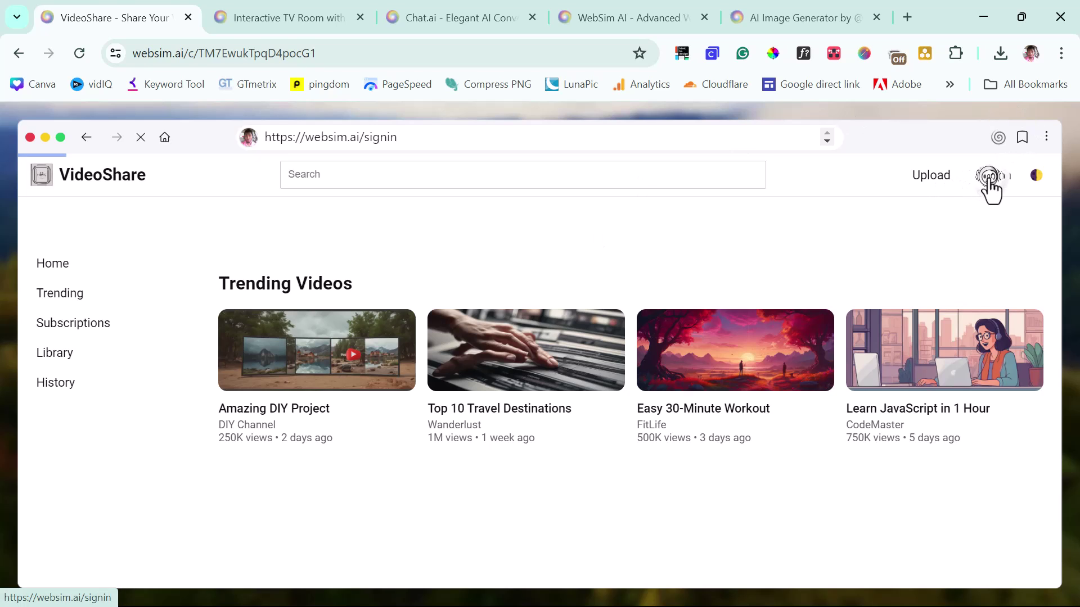
{"action": "left_click", "coordinate": [1035, 176]}
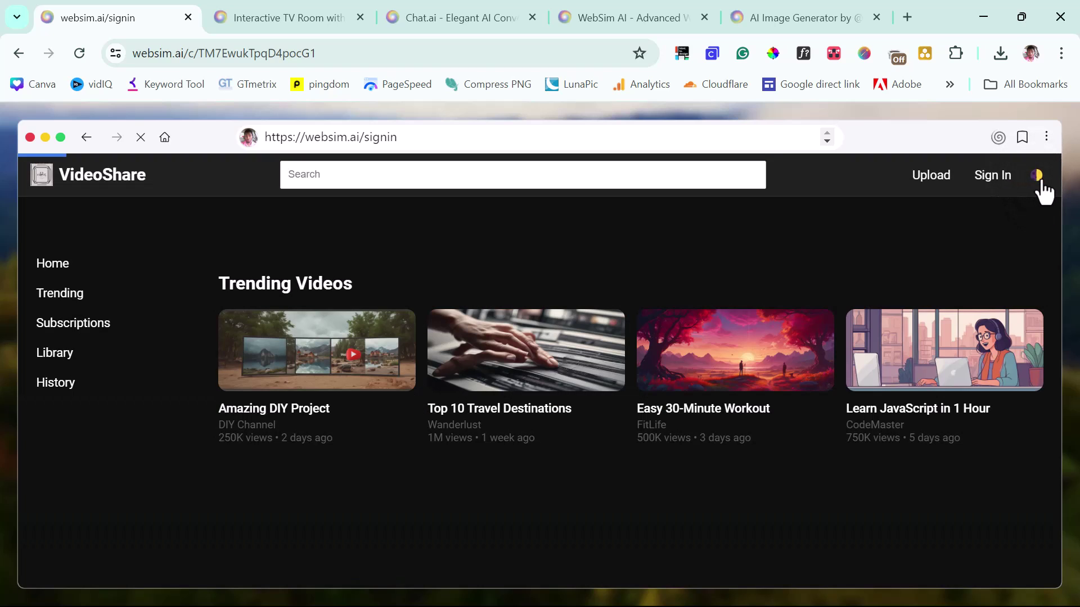
{"action": "left_click", "coordinate": [1035, 179]}
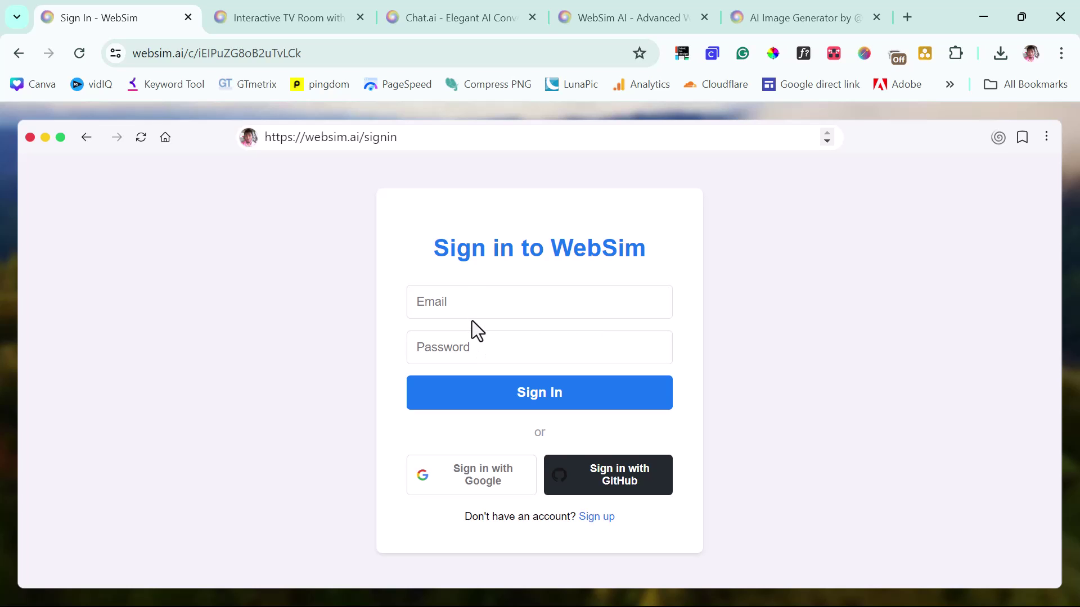
{"action": "left_click", "coordinate": [87, 138]}
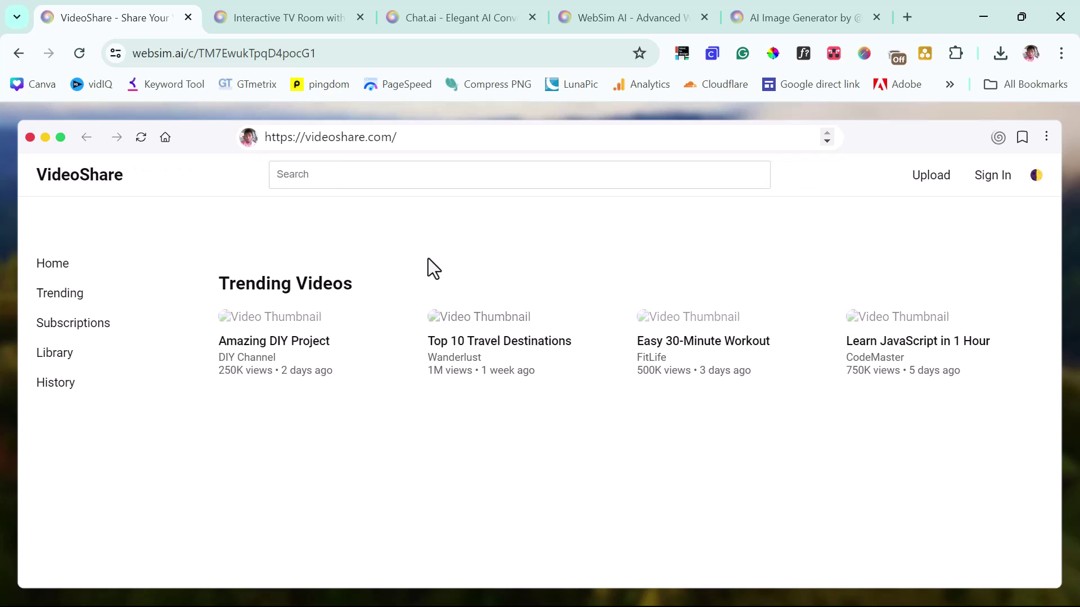
{"action": "left_click", "coordinate": [907, 17]}
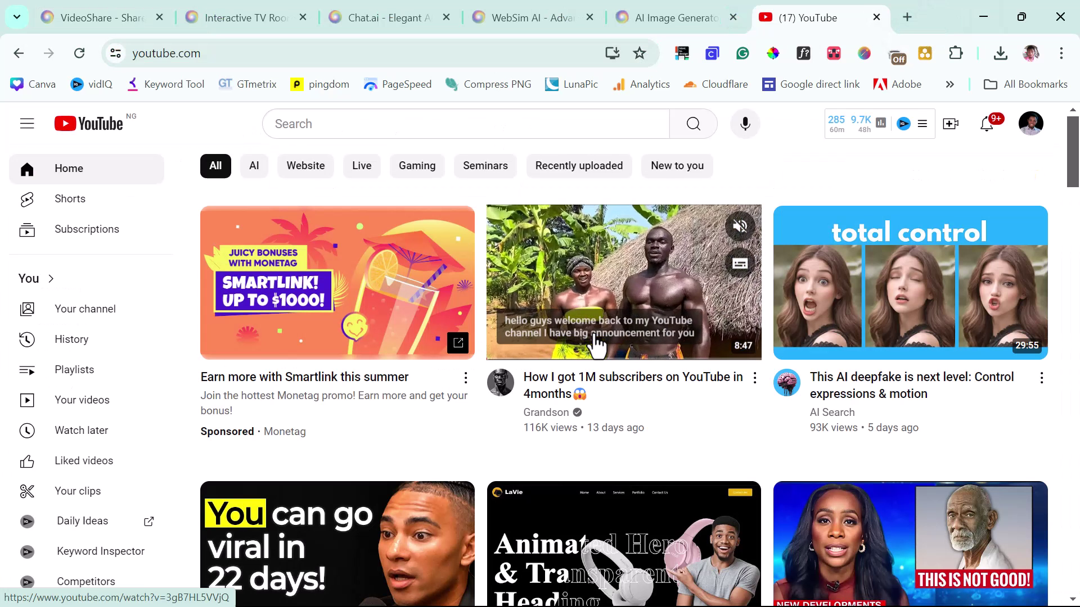
- Snip and save a zoomed-out screenshot of the YouTube homepage, then return to VideoShare
{"action": "key", "text": "ctrl+minus"}
{"action": "key", "text": "ctrl+minus"}
{"action": "key", "text": "super+shift+s"}
{"action": "left_click_drag", "start_coordinate": [5, 107], "coordinate": [1075, 605]}
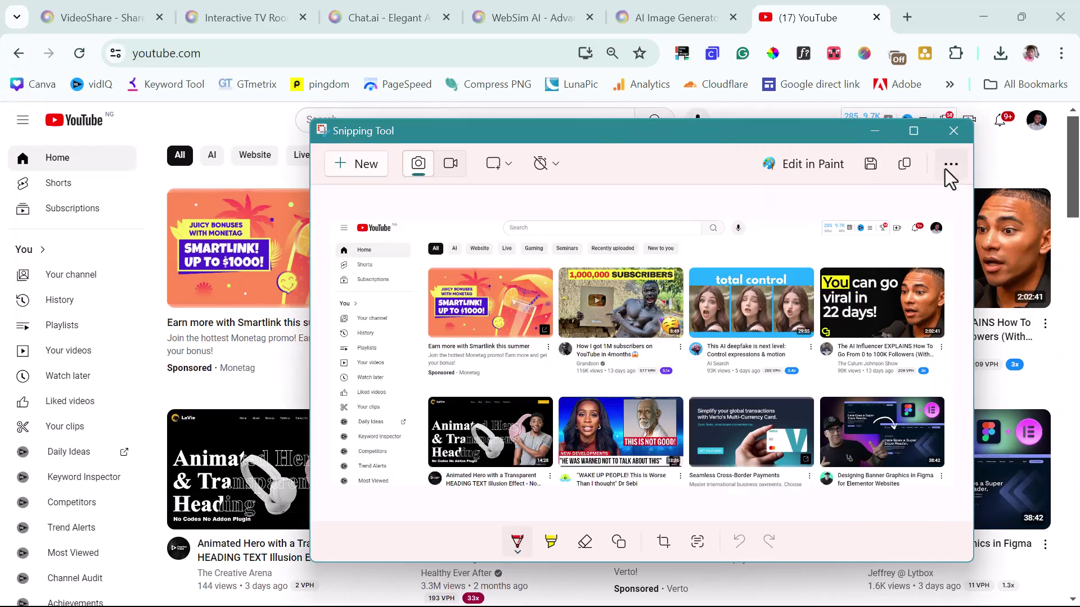
{"action": "left_click", "coordinate": [869, 167]}
{"action": "key", "text": "Return"}
{"action": "left_click", "coordinate": [954, 130]}
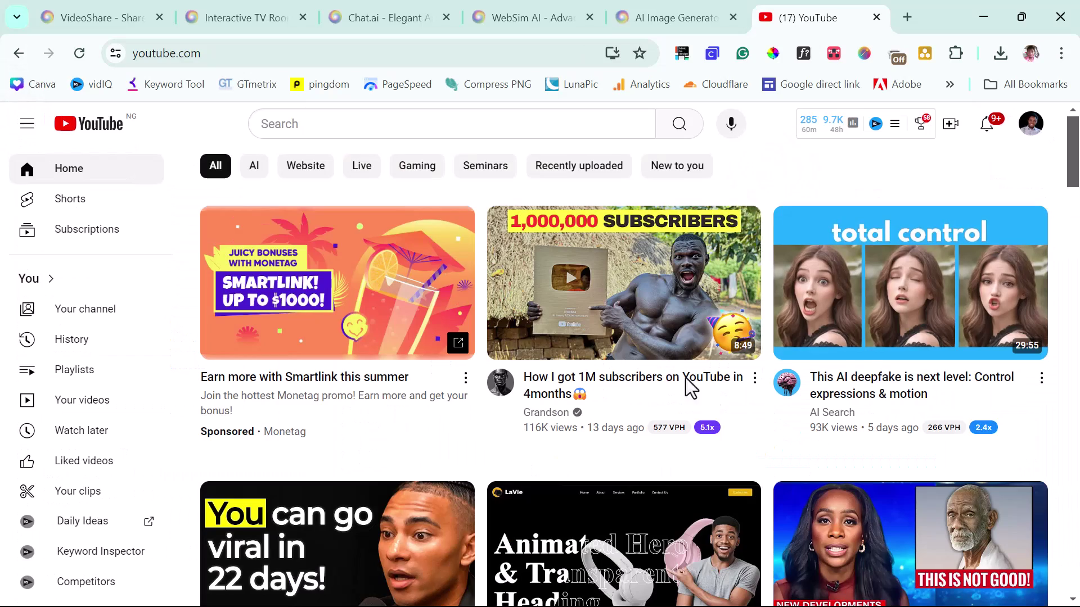
{"action": "left_click", "coordinate": [80, 18]}
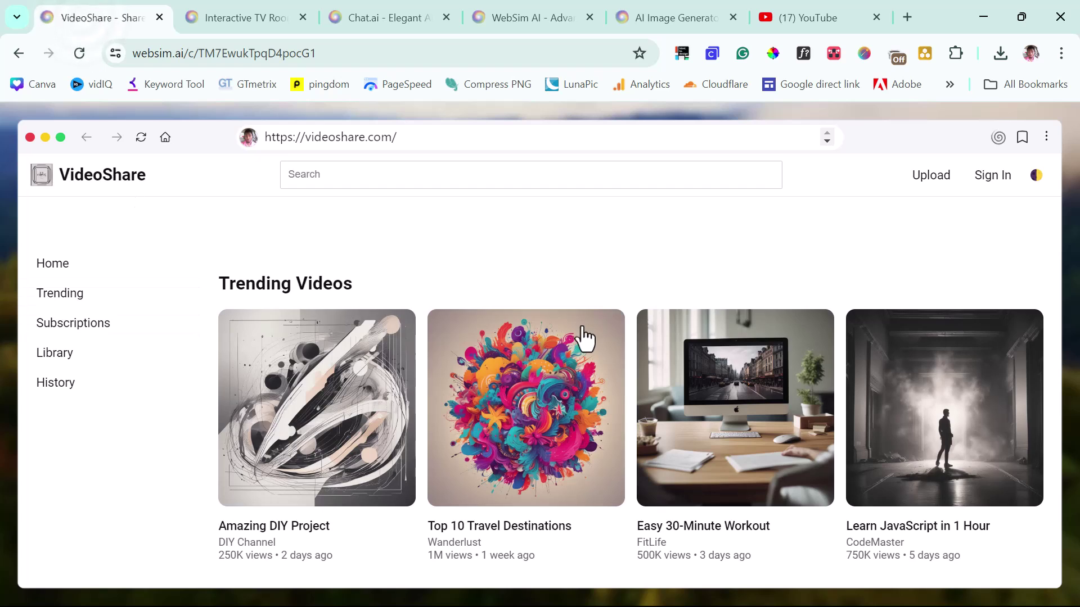
- Attach the YouTube screenshot and submit 'Create the homepage to look excatly like this.'
{"action": "left_click", "coordinate": [454, 137]}
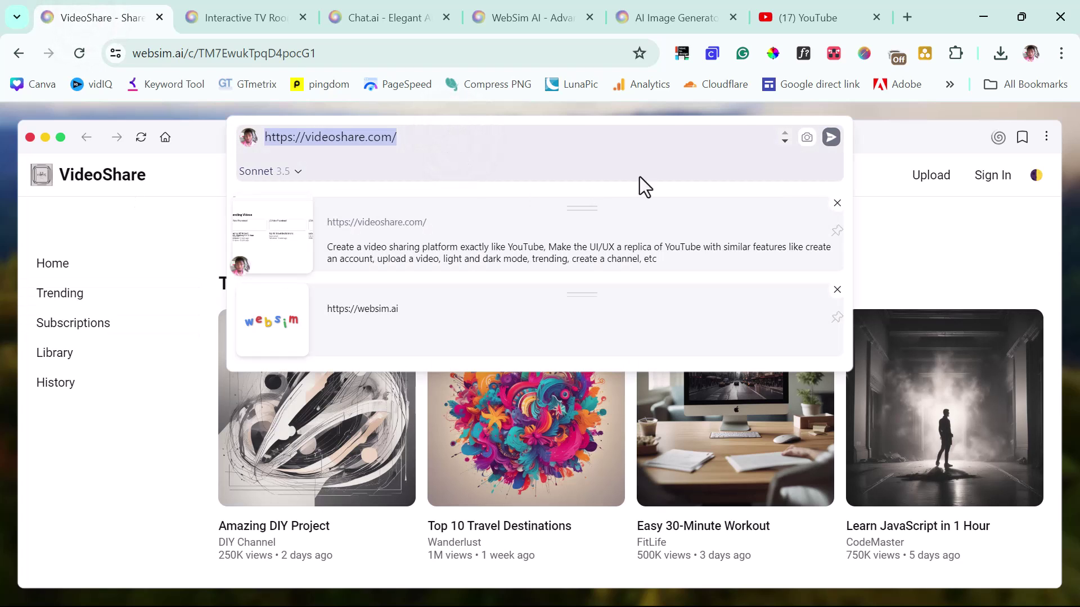
{"action": "left_click", "coordinate": [808, 139]}
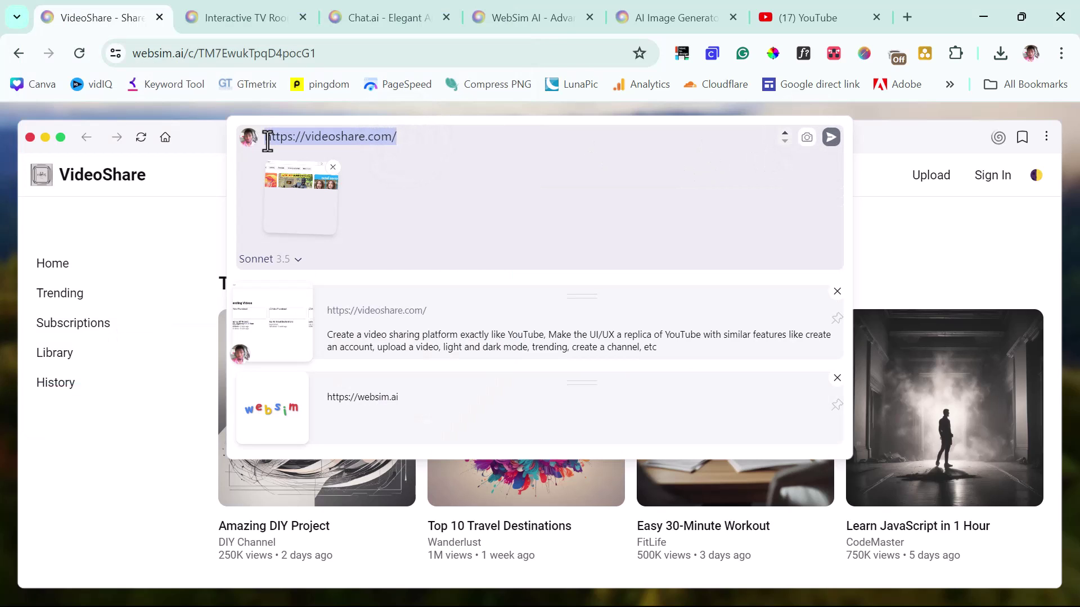
{"action": "type", "text": "Create the homepage to look excatly"}
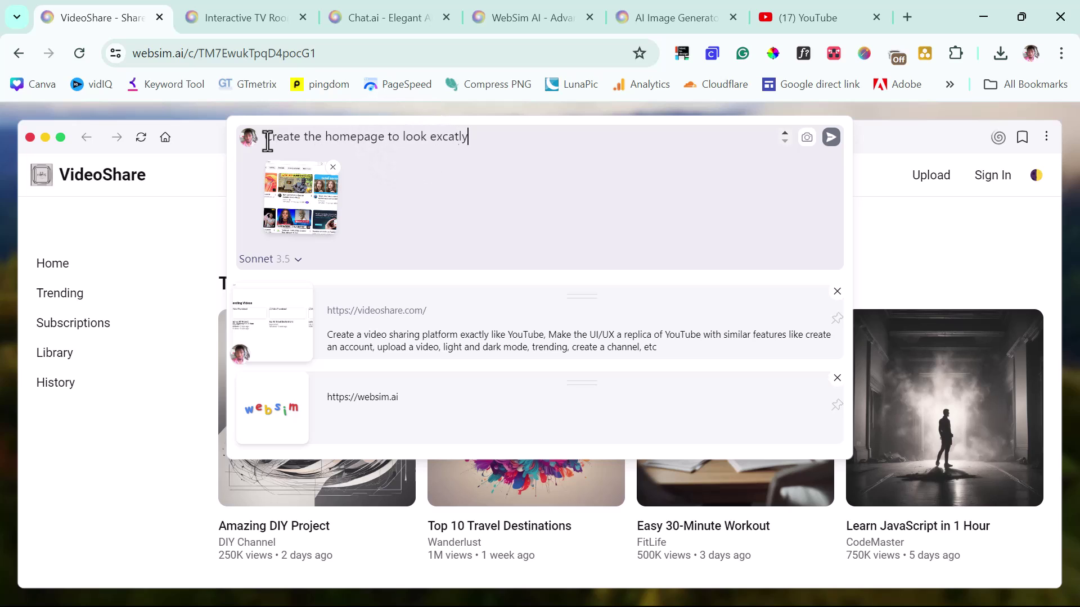
{"action": "type", "text": " like this."}
{"action": "left_click", "coordinate": [828, 142]}
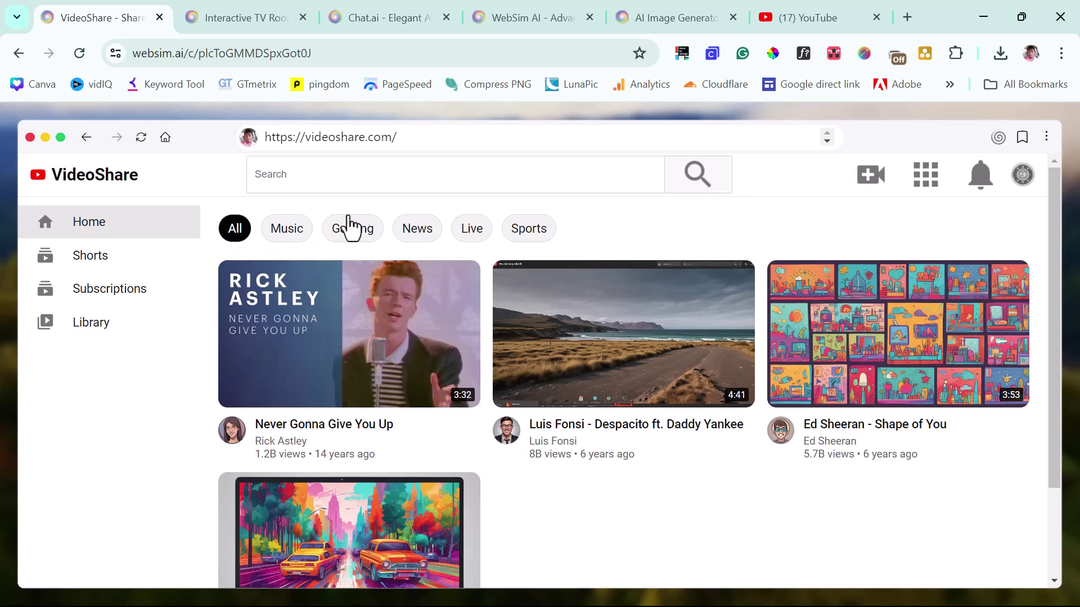
- Download the regenerated VideoShare homepage as an HTML file from WebSim's options menu
{"action": "scroll", "coordinate": [788, 335], "scroll_direction": "down", "scroll_amount": 2}
{"action": "scroll", "coordinate": [792, 337], "scroll_direction": "up", "scroll_amount": 2}
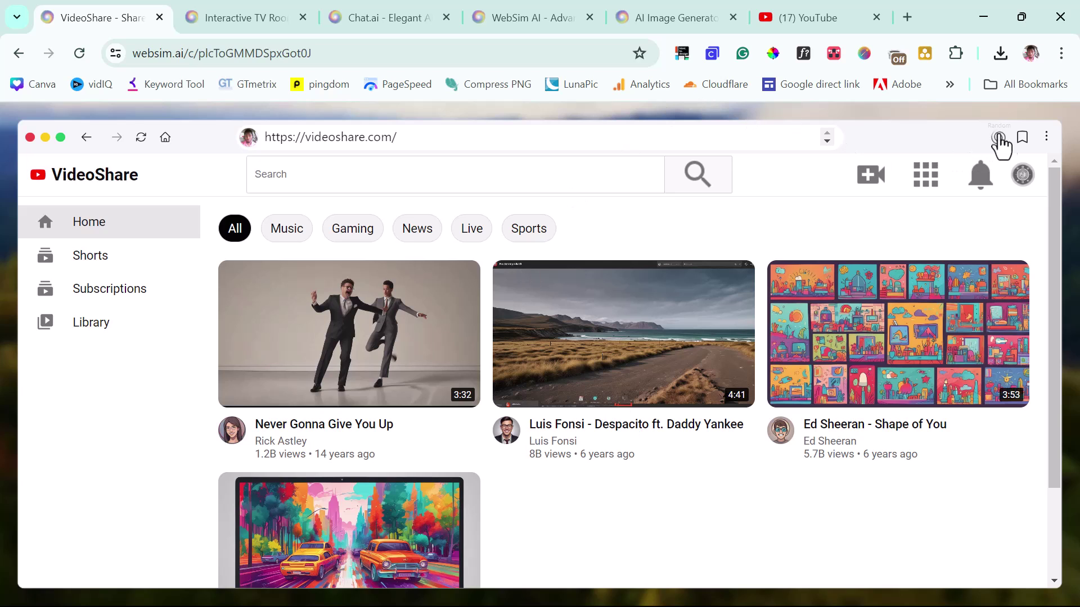
{"action": "left_click", "coordinate": [1044, 136]}
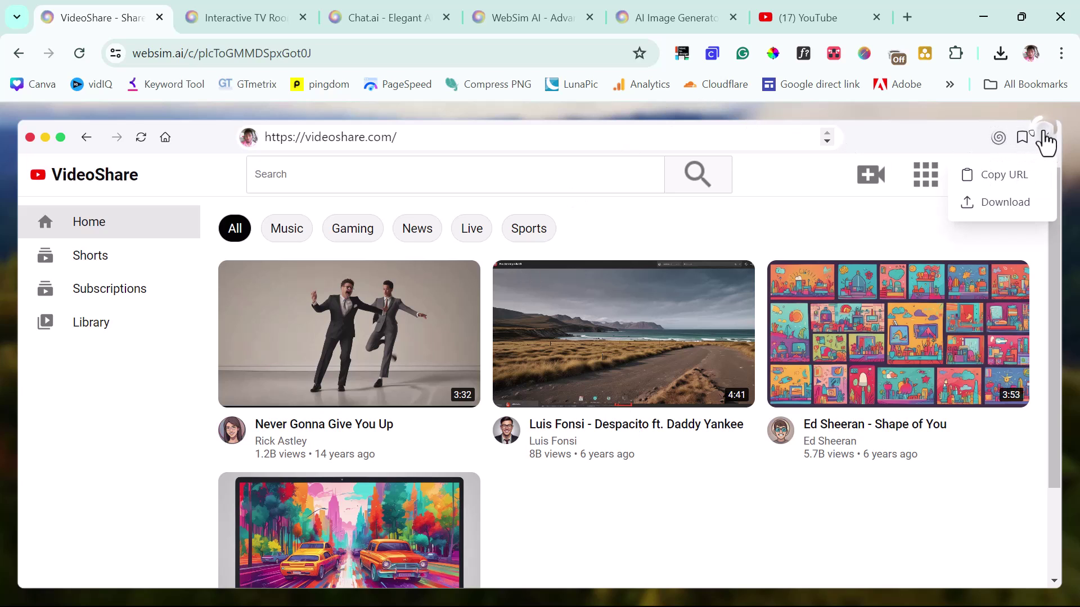
{"action": "left_click", "coordinate": [1002, 206]}
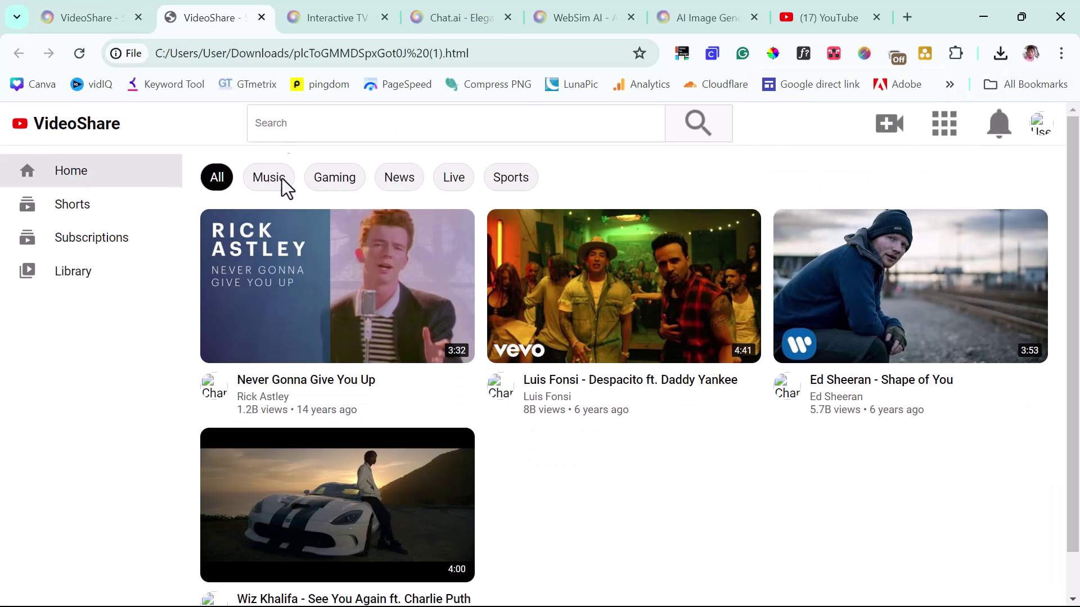
- Check the local file path, then close the downloaded VideoShare copy
{"action": "left_click", "coordinate": [482, 53]}
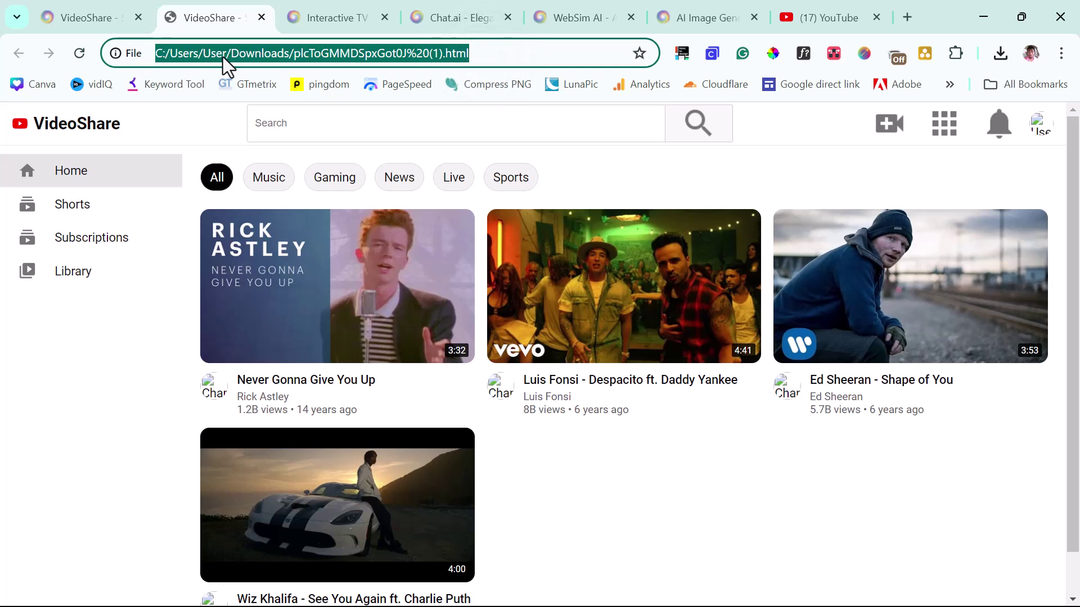
{"action": "left_click", "coordinate": [262, 18]}
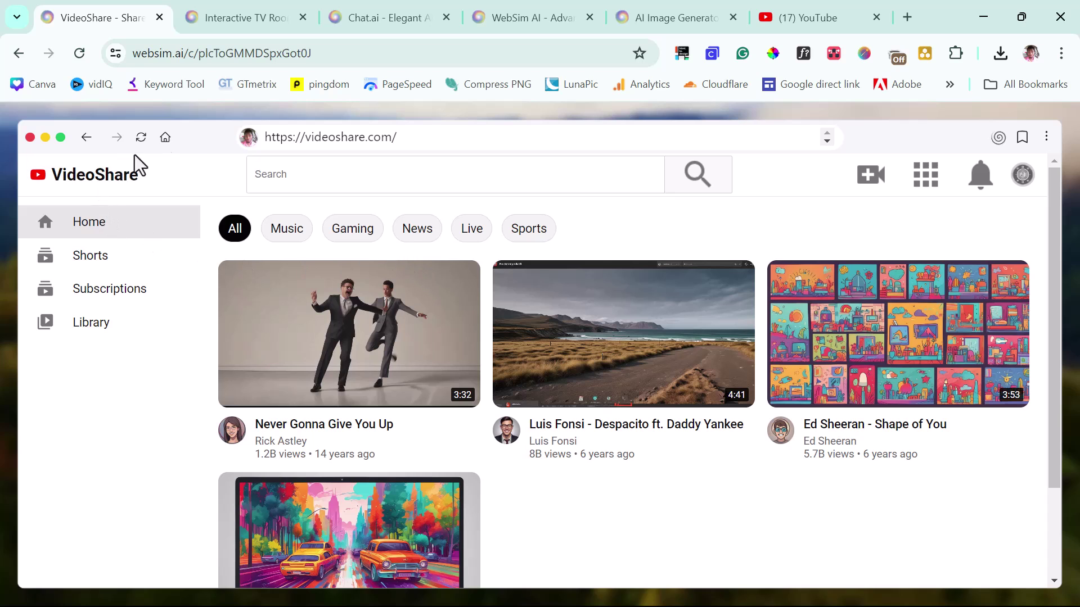
- Open the prompt history, review the AI models in the Sonnet 3.5 list, then open the bookmarks sidebar
{"action": "mouse_move", "coordinate": [252, 160]}
{"action": "left_click", "coordinate": [826, 140]}
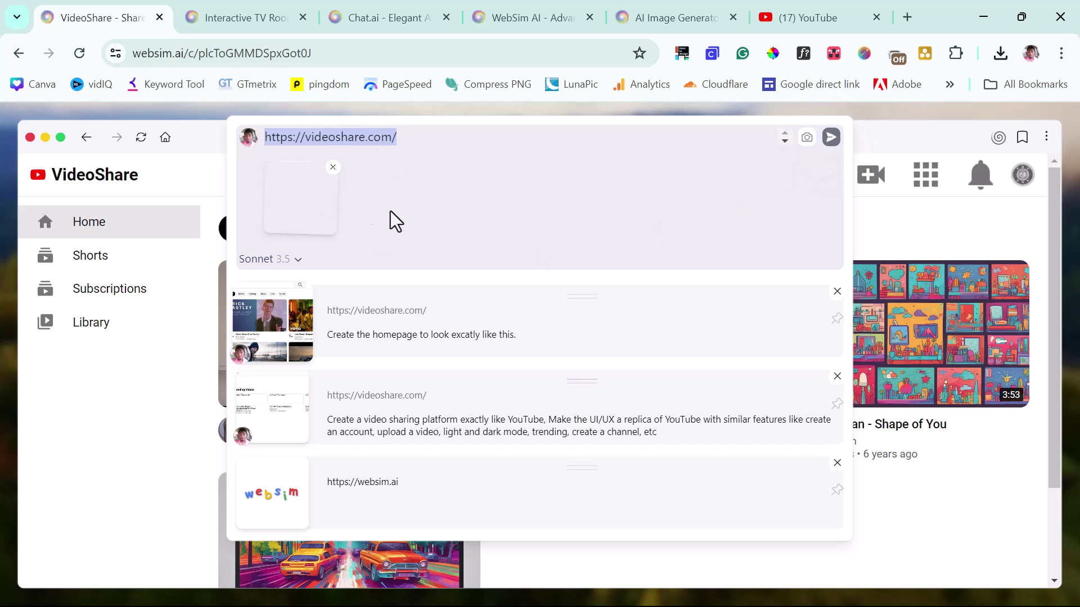
{"action": "left_click", "coordinate": [298, 261]}
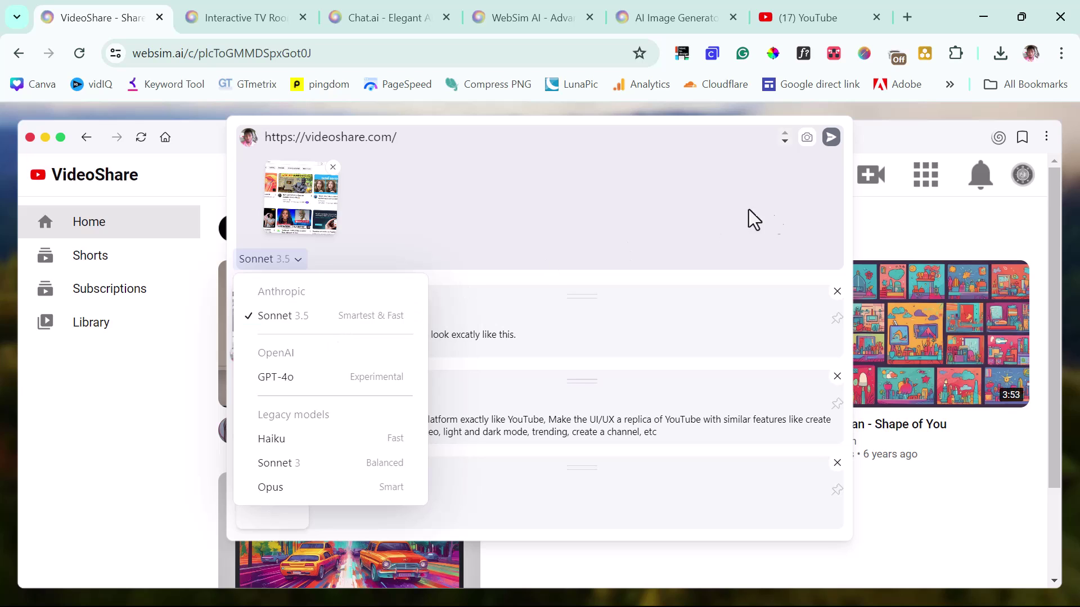
{"action": "left_click", "coordinate": [908, 228]}
{"action": "mouse_move", "coordinate": [2, 225]}
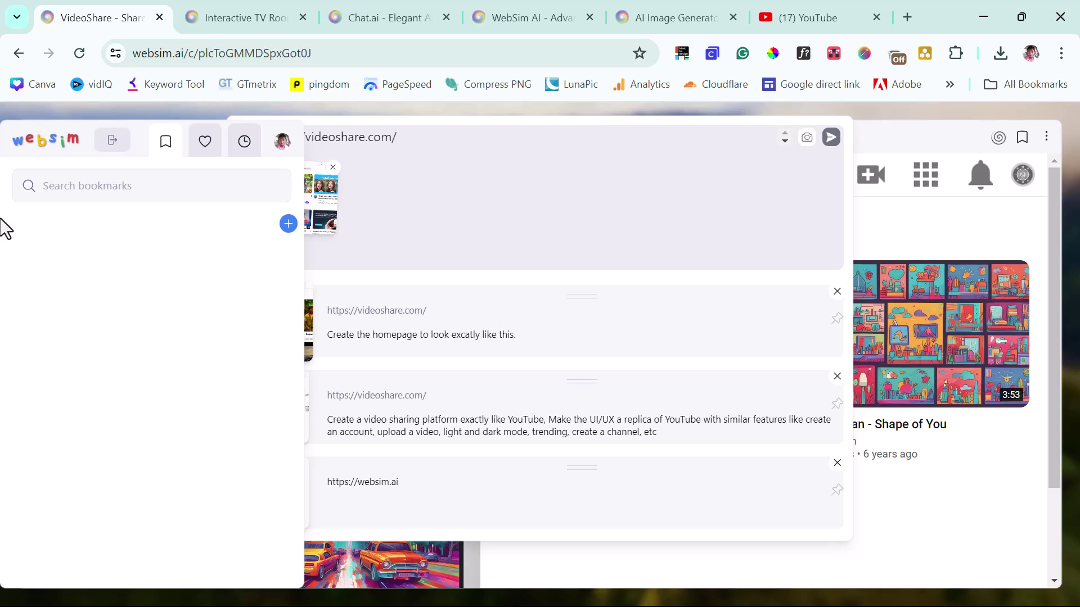
- Bookmark the VideoShare page and switch the side panel to the windowed layout
{"action": "left_click", "coordinate": [77, 188]}
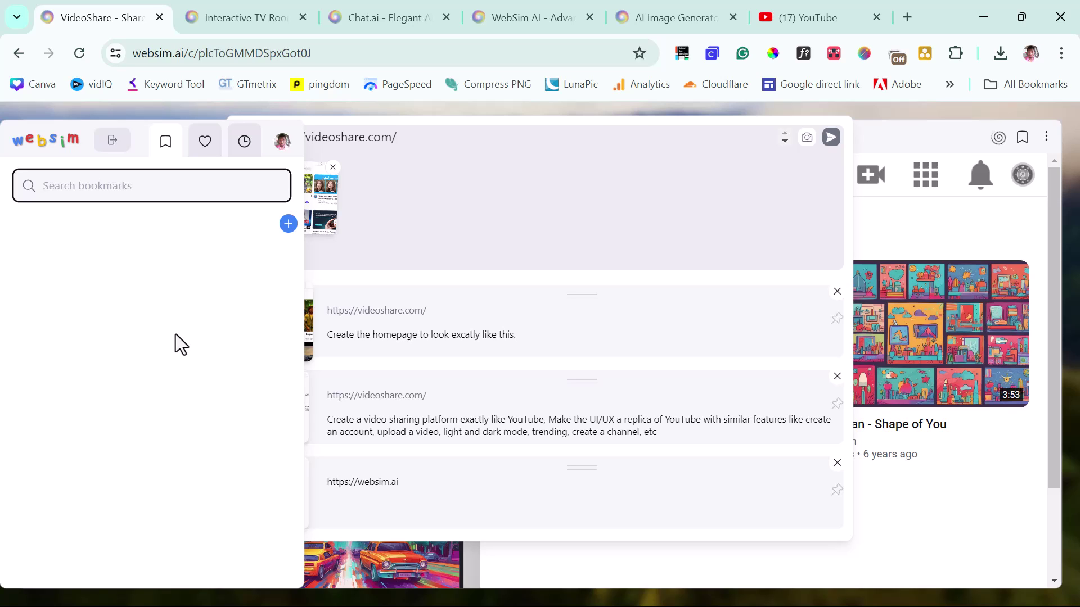
{"action": "left_click", "coordinate": [288, 224]}
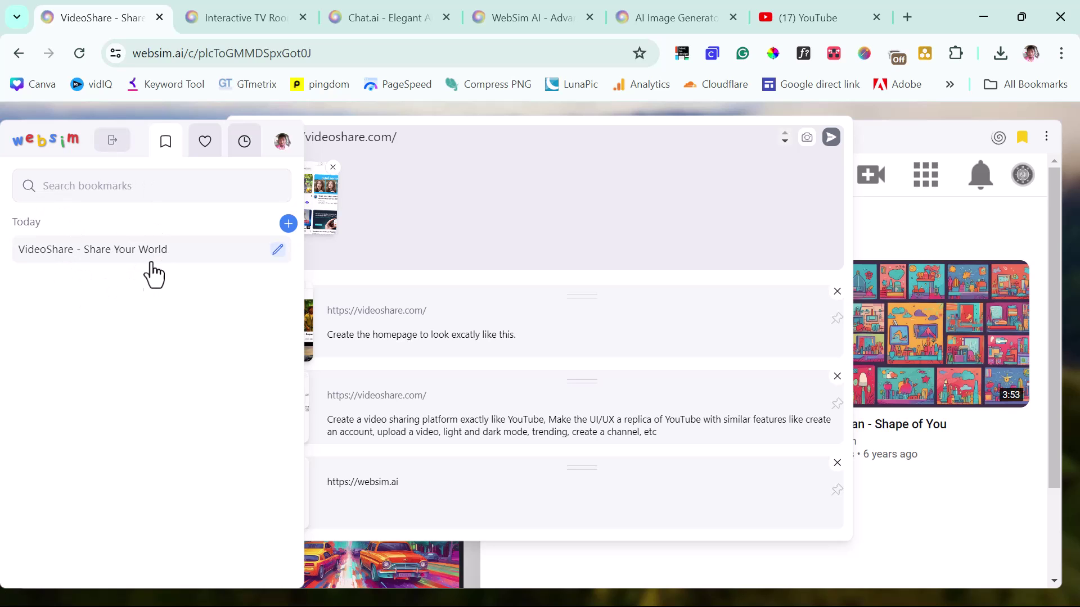
{"action": "left_click", "coordinate": [112, 147]}
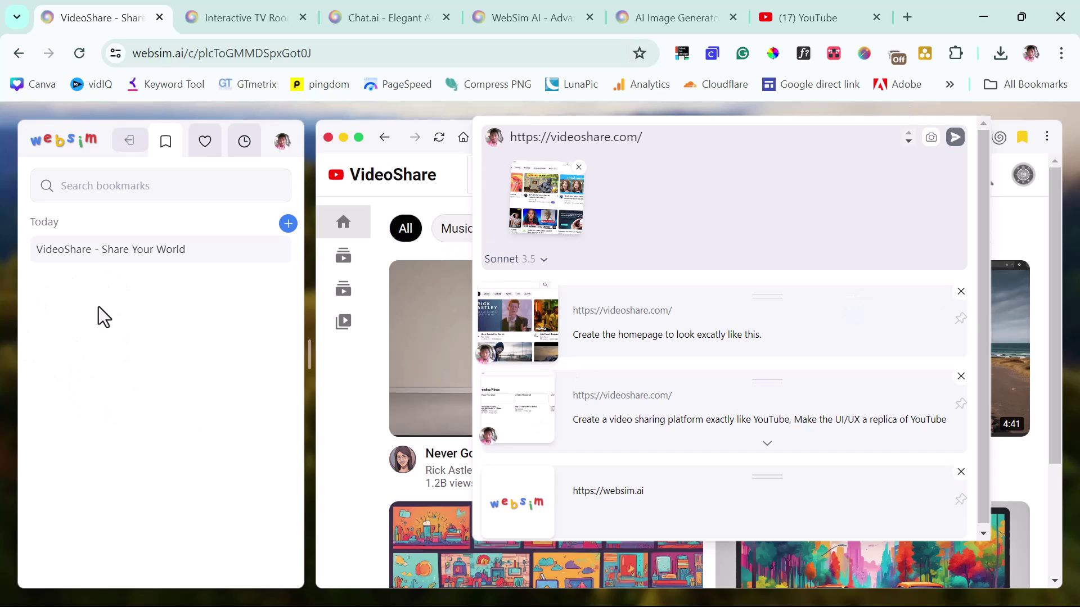
- Check the Likes list, then scroll through today's browsing history
{"action": "left_click", "coordinate": [205, 143]}
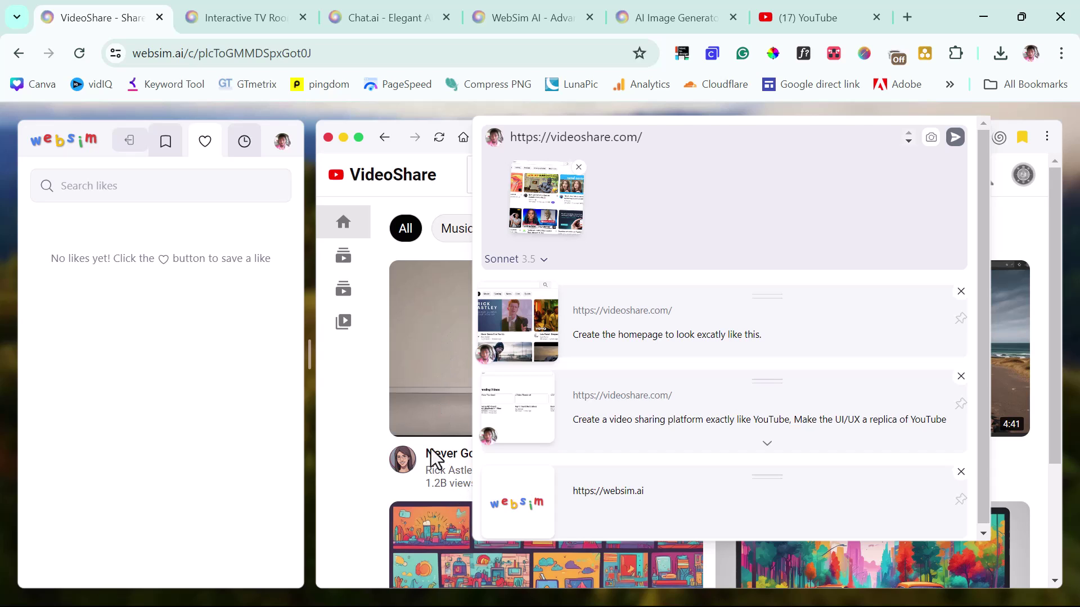
{"action": "left_click", "coordinate": [242, 144]}
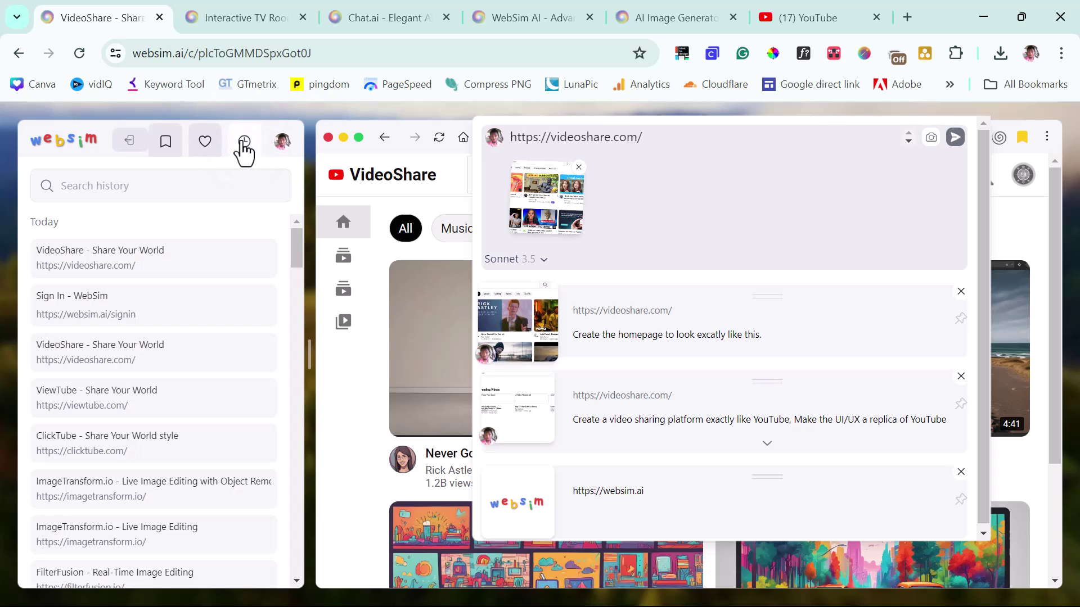
{"action": "scroll", "coordinate": [212, 260], "scroll_direction": "down", "scroll_amount": 10}
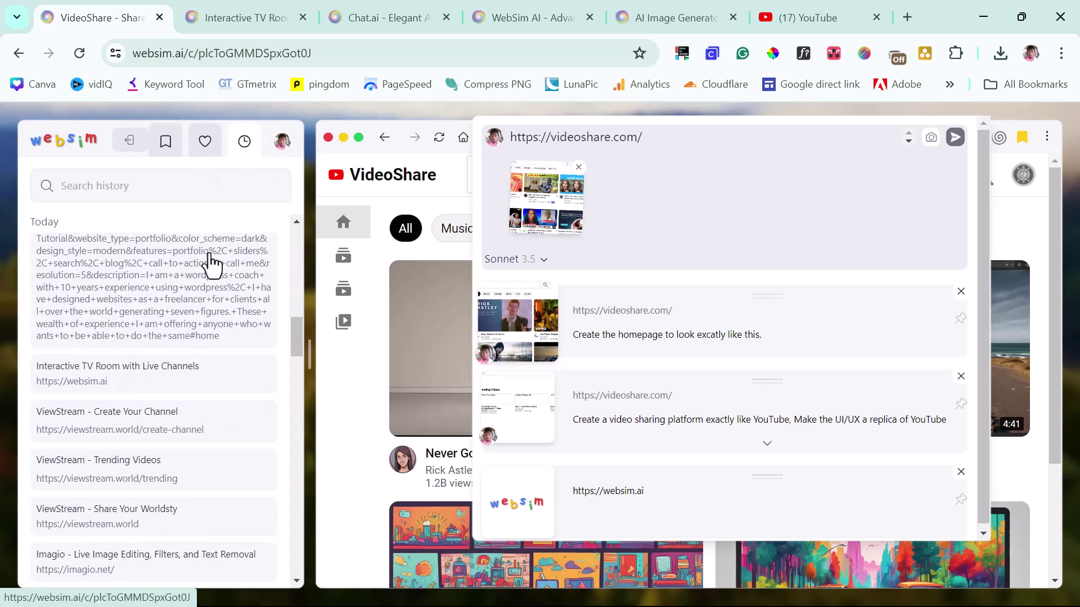
{"action": "scroll", "coordinate": [212, 264], "scroll_direction": "down", "scroll_amount": 5}
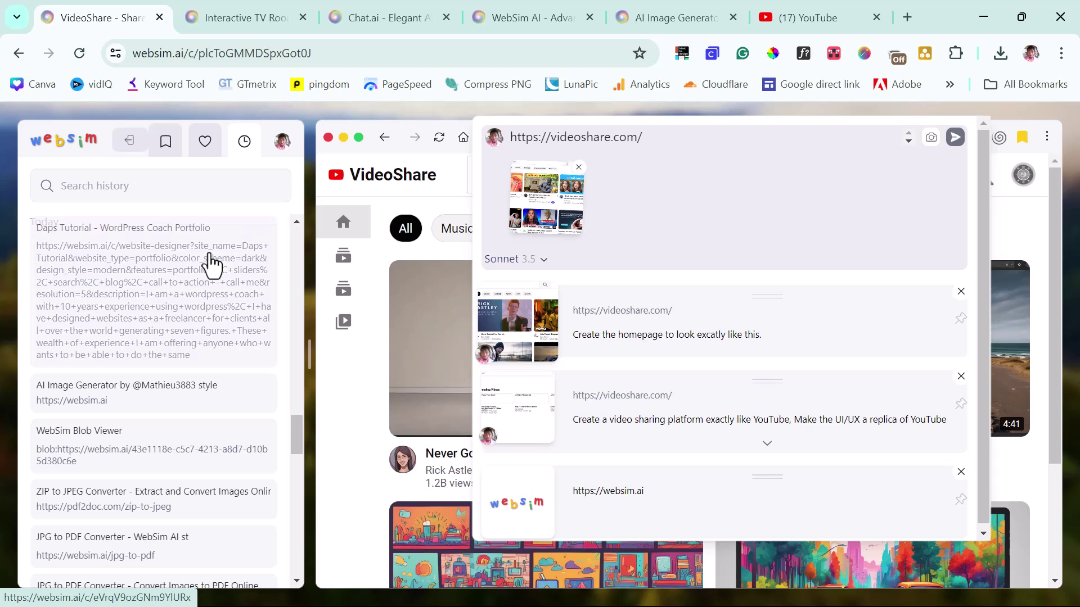
{"action": "scroll", "coordinate": [212, 265], "scroll_direction": "down", "scroll_amount": 5}
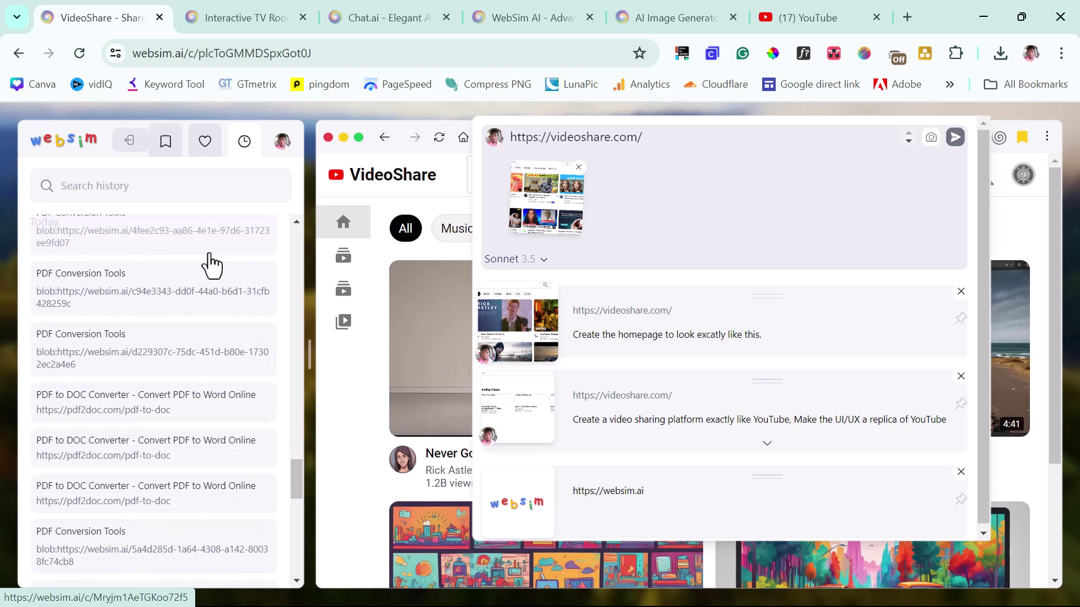
{"action": "scroll", "coordinate": [212, 264], "scroll_direction": "up", "scroll_amount": 5}
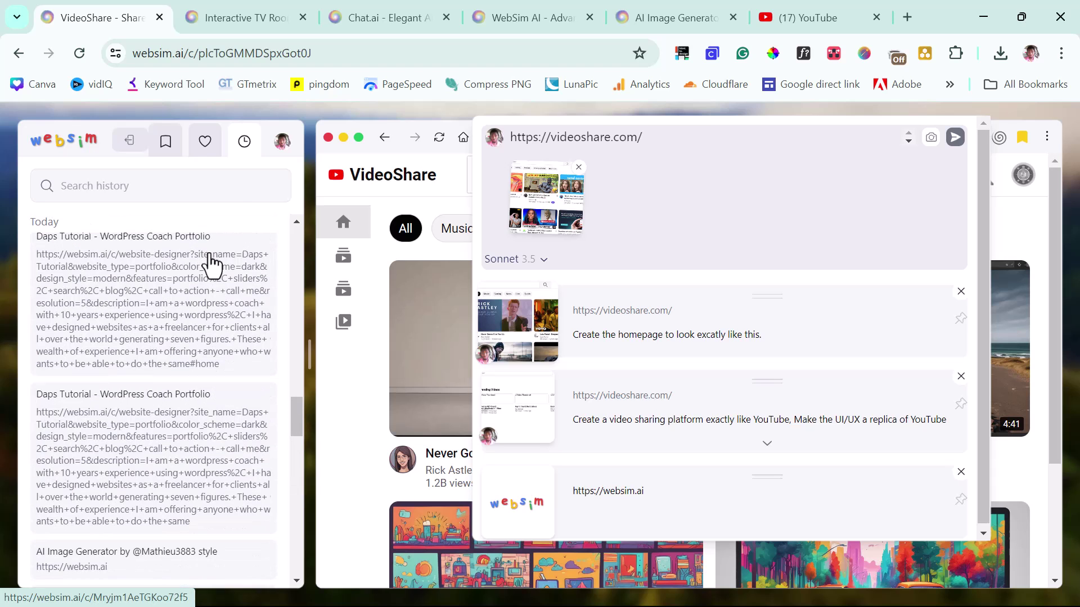
- Replace the profile username with a short new one and toggle Dark Mode on and off
{"action": "left_click", "coordinate": [281, 147]}
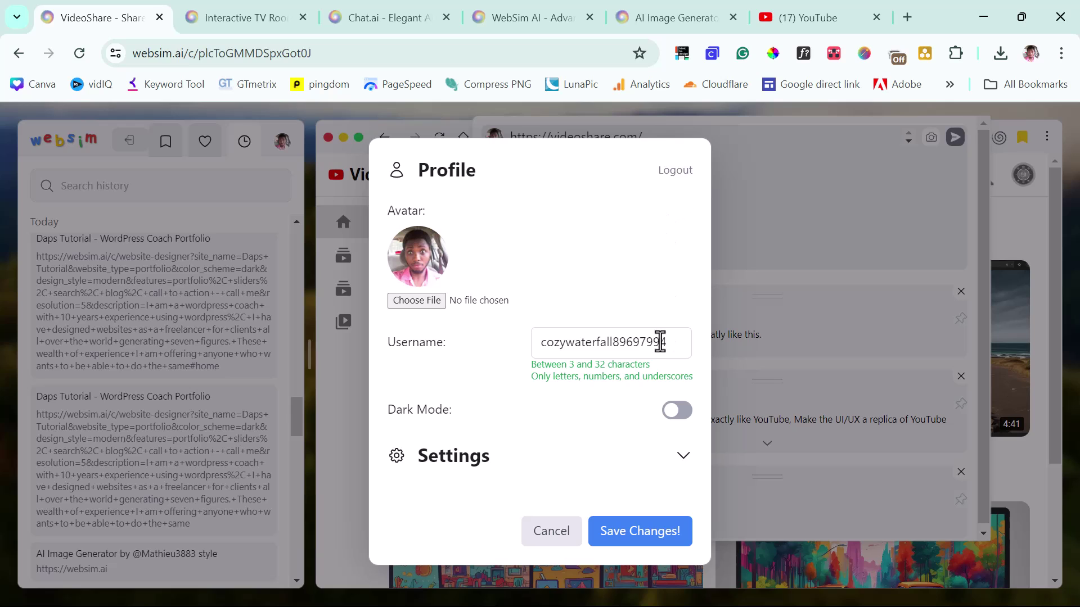
{"action": "left_click_drag", "start_coordinate": [667, 342], "coordinate": [483, 362]}
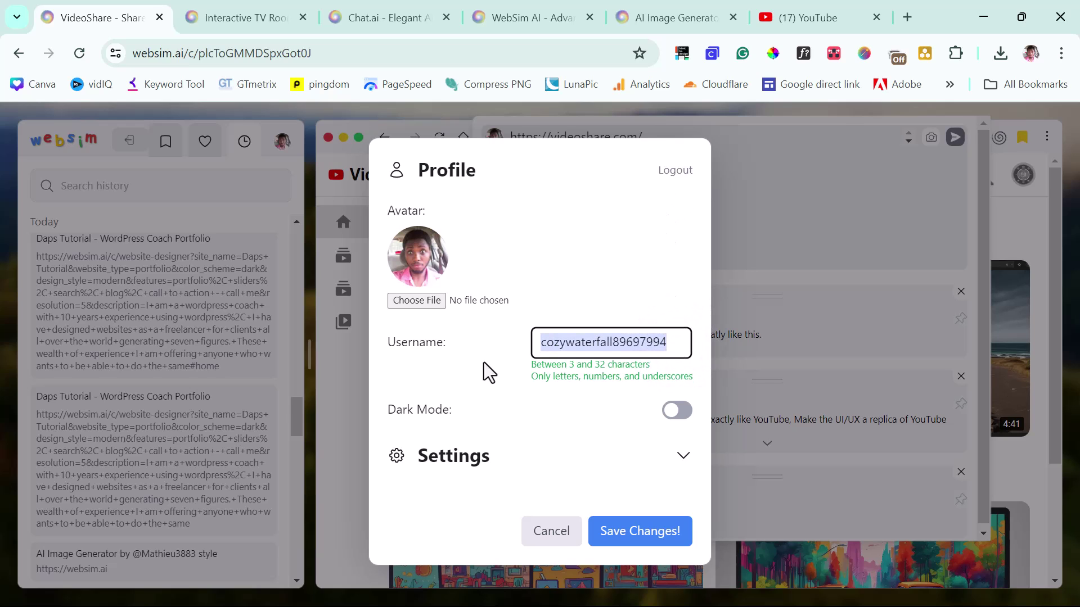
{"action": "type", "text": "Daps"}
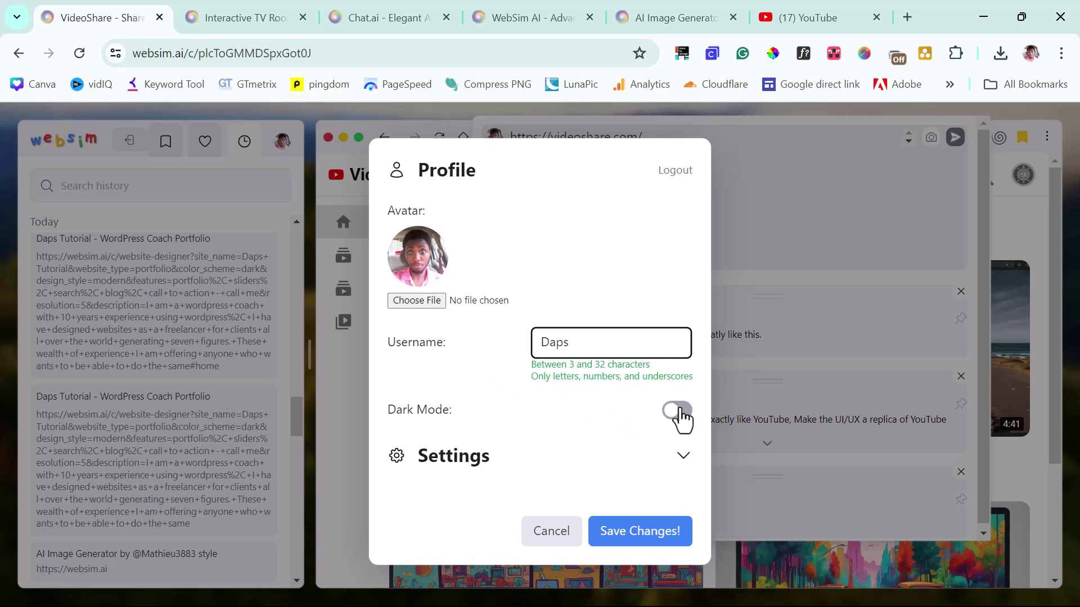
{"action": "left_click", "coordinate": [679, 412]}
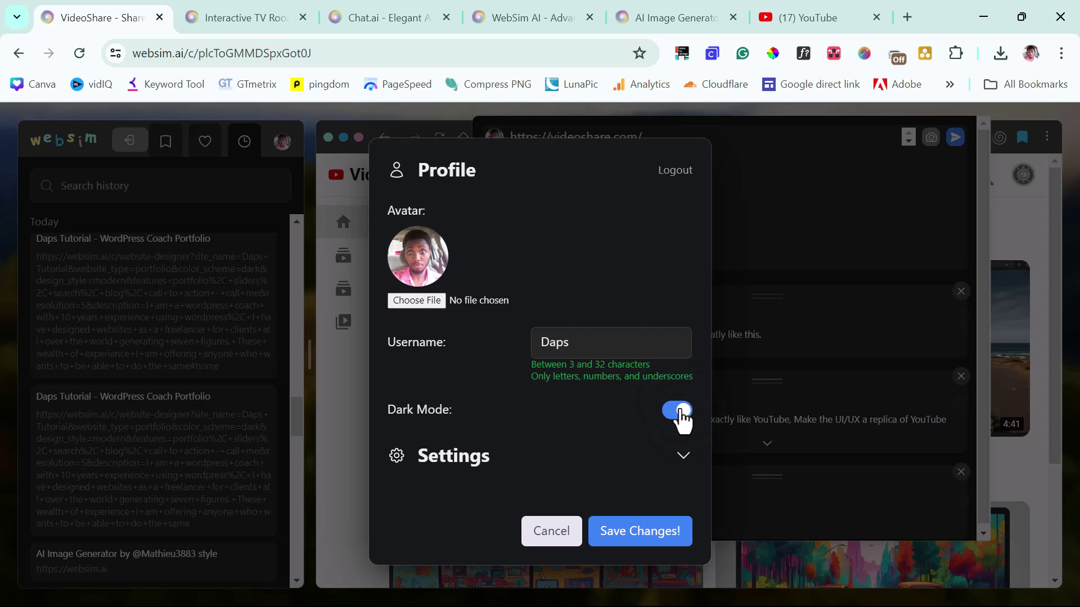
{"action": "left_click", "coordinate": [672, 410]}
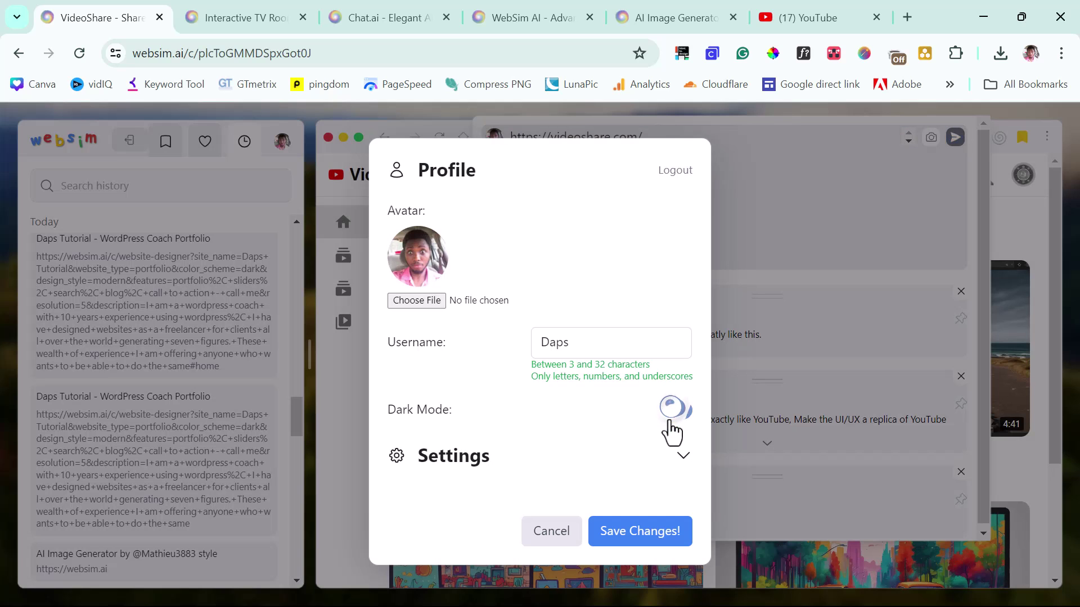
- Keep Sonnet (3.5) as the default model, save the profile, and close the prompt history
{"action": "left_click", "coordinate": [683, 455]}
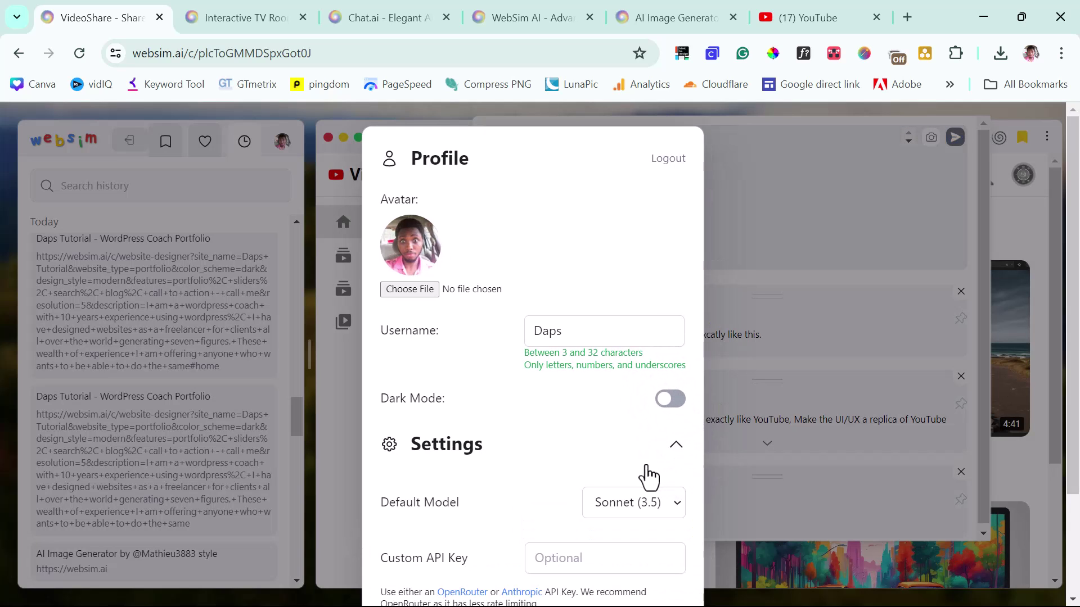
{"action": "scroll", "coordinate": [646, 475], "scroll_direction": "down", "scroll_amount": 3}
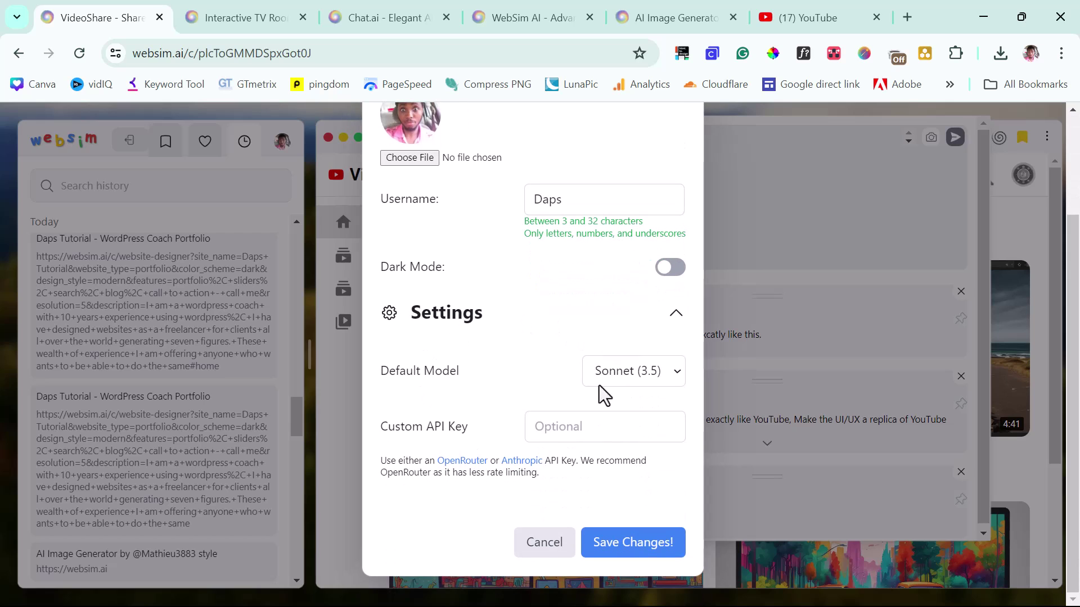
{"action": "left_click", "coordinate": [622, 372]}
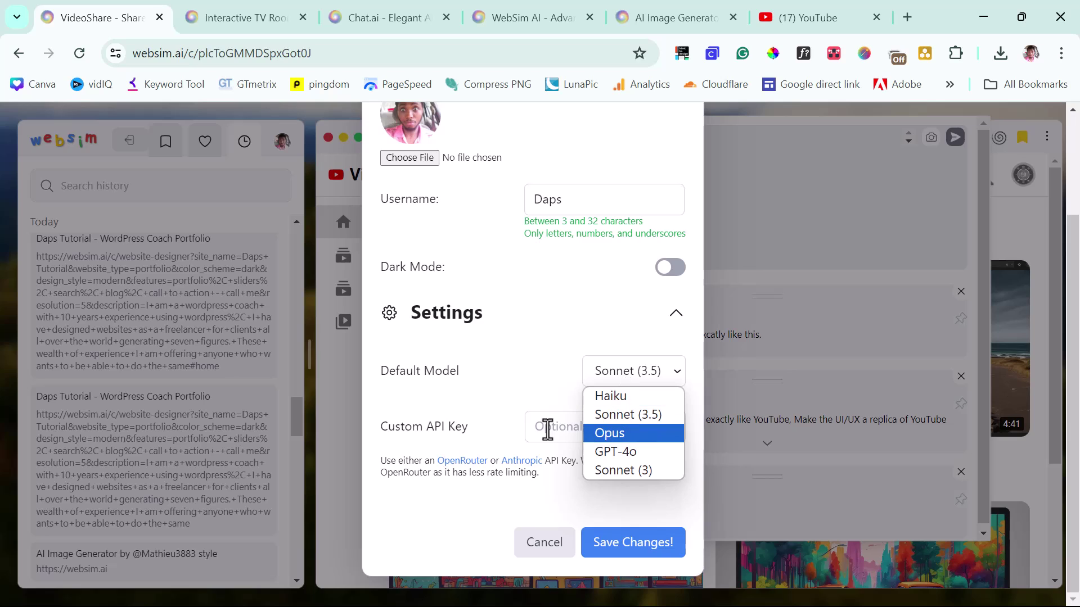
{"action": "left_click", "coordinate": [528, 401]}
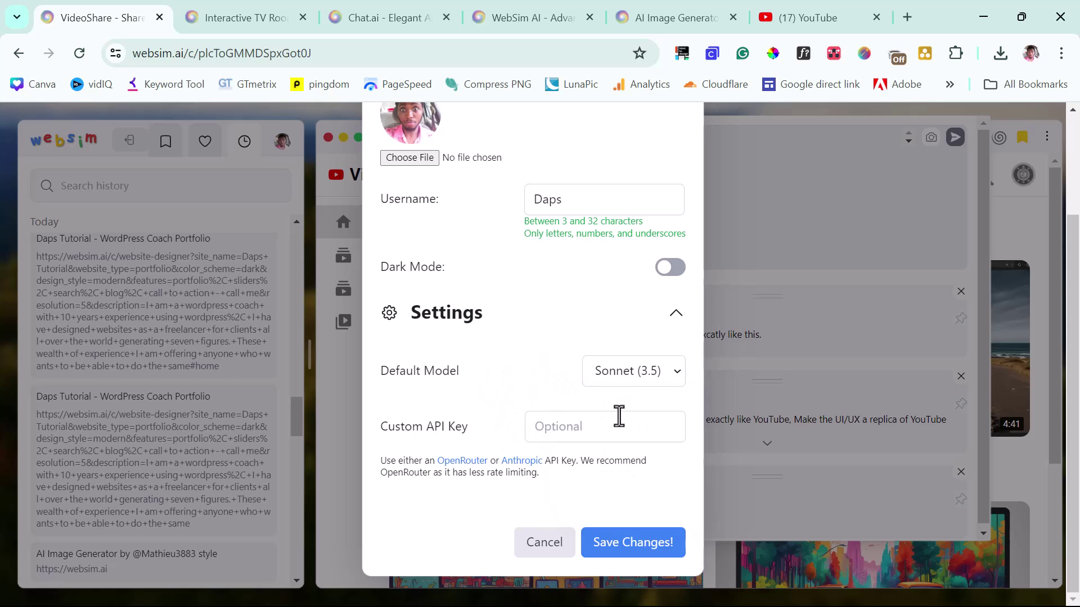
{"action": "left_click", "coordinate": [632, 553]}
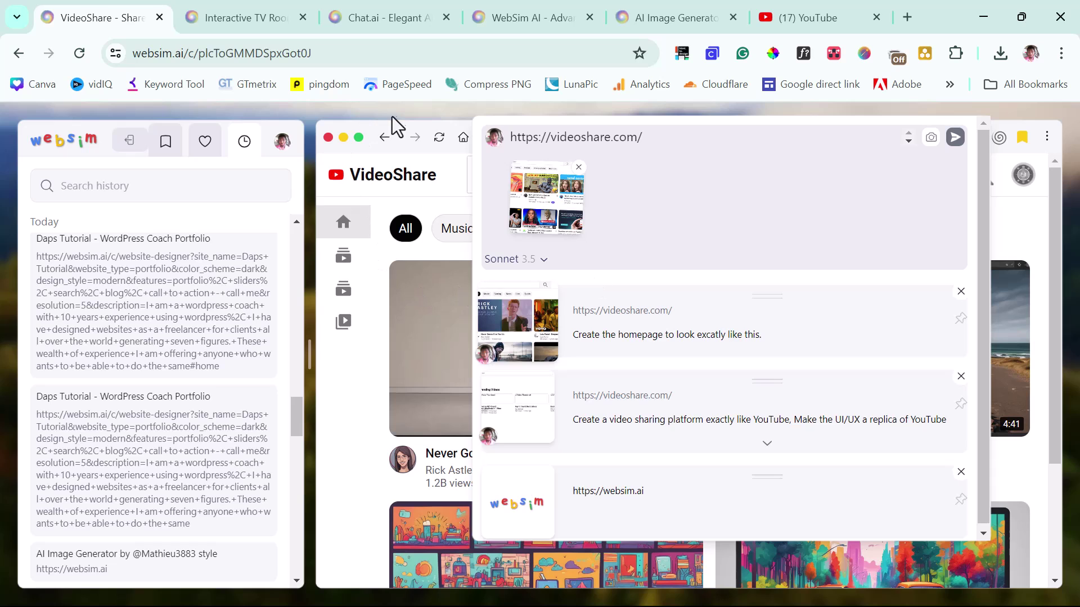
{"action": "left_click", "coordinate": [436, 199]}
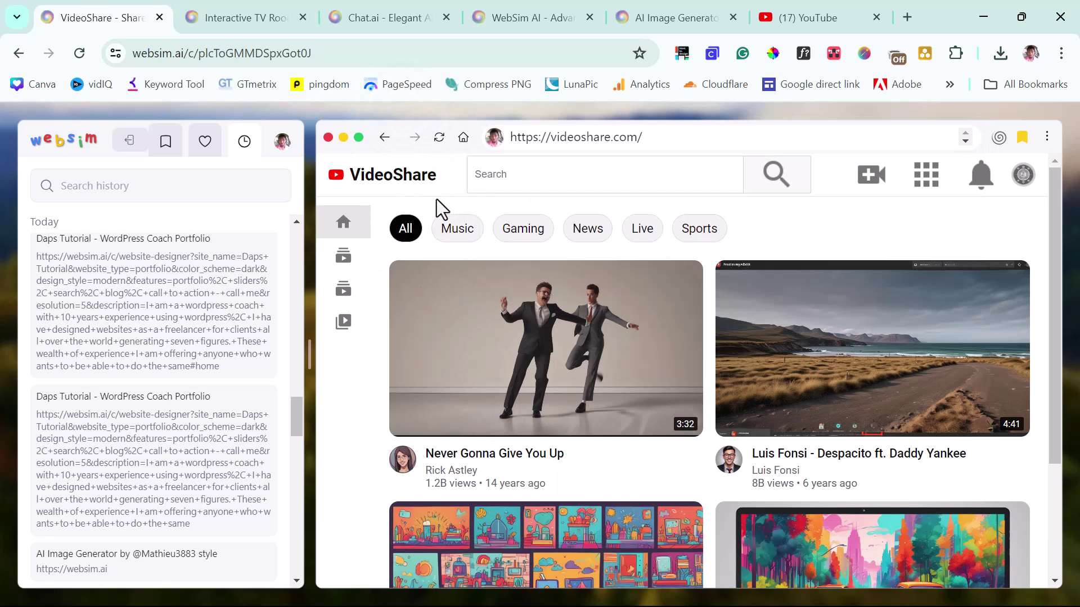
- In the Interactive TV Room, turn toward the TV and tune it to CBS News (USA)
{"action": "left_click", "coordinate": [248, 17]}
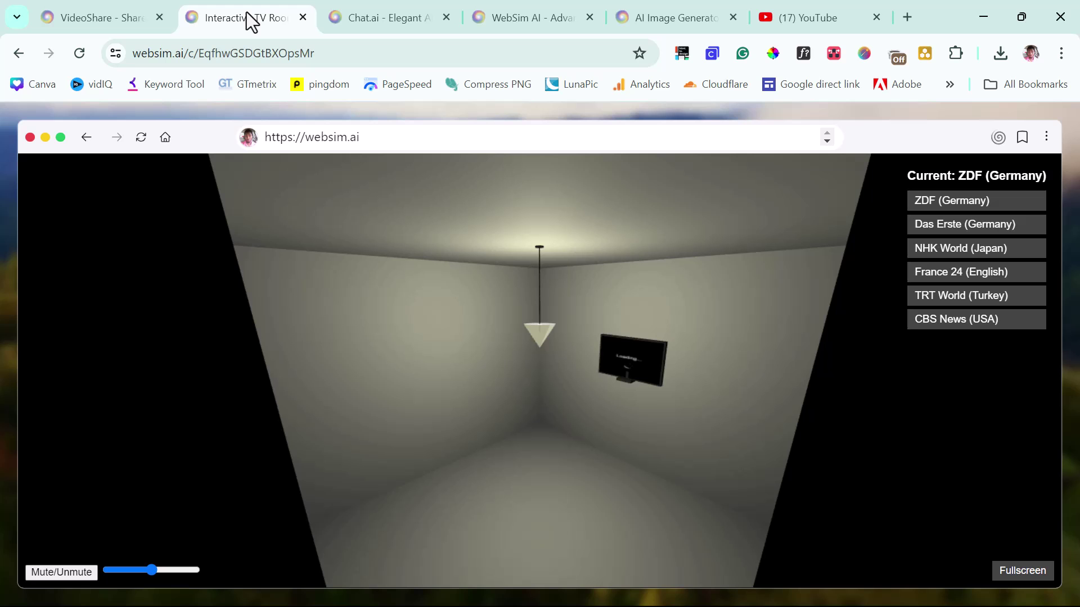
{"action": "left_click_drag", "start_coordinate": [579, 315], "coordinate": [631, 319]}
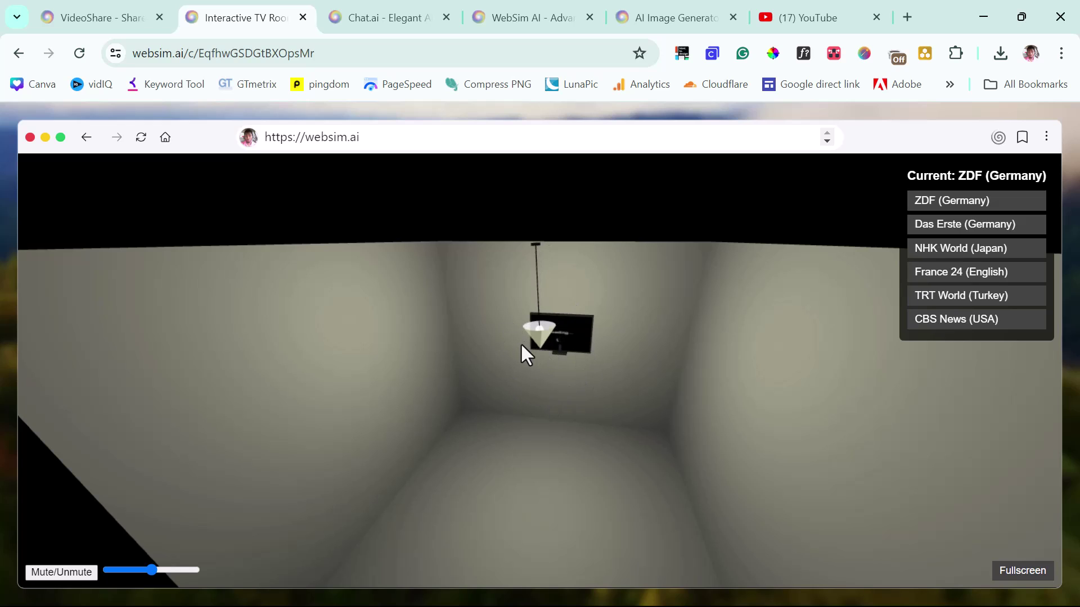
{"action": "left_click", "coordinate": [950, 325]}
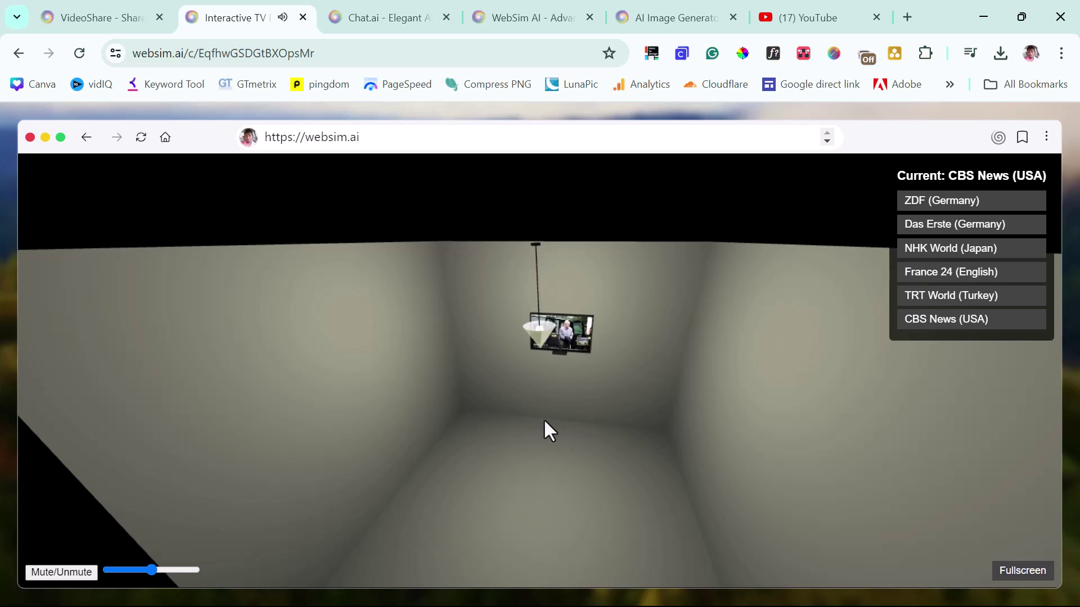
{"action": "scroll", "coordinate": [562, 404], "scroll_direction": "up", "scroll_amount": 5}
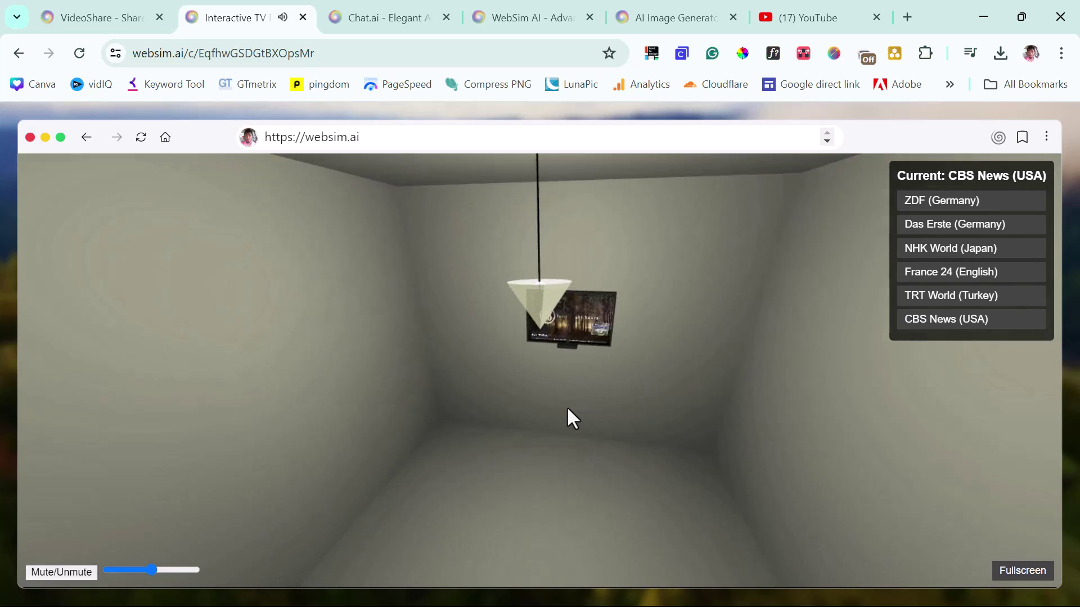
{"action": "scroll", "coordinate": [568, 407], "scroll_direction": "up", "scroll_amount": 3}
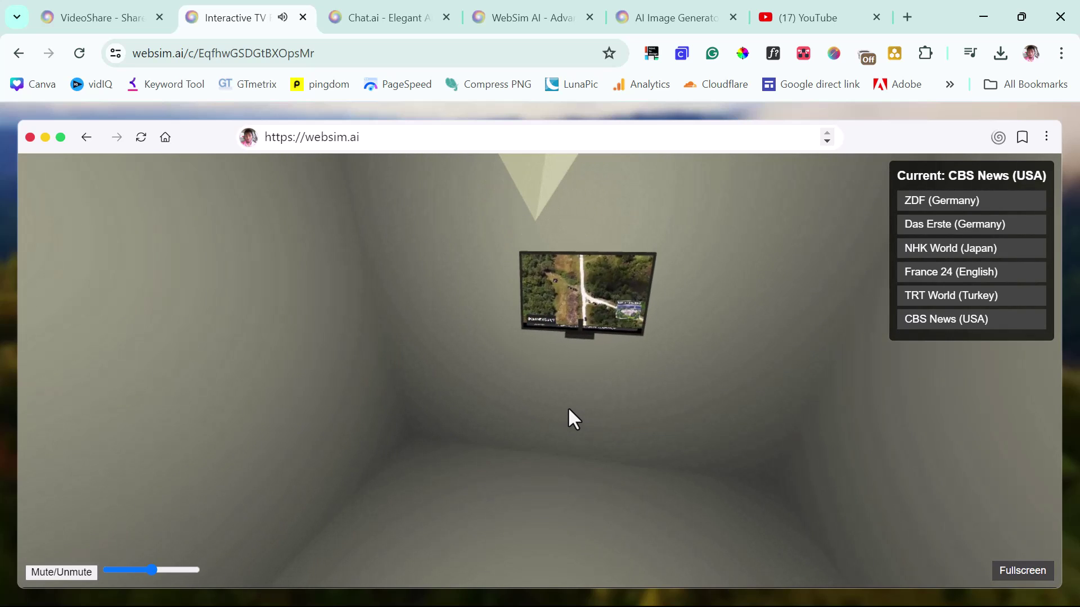
- View the TV room fullscreen, orbit around it, then exit and rotate toward the ceiling
{"action": "left_click", "coordinate": [1017, 571]}
{"action": "left_click_drag", "start_coordinate": [911, 391], "coordinate": [980, 350]}
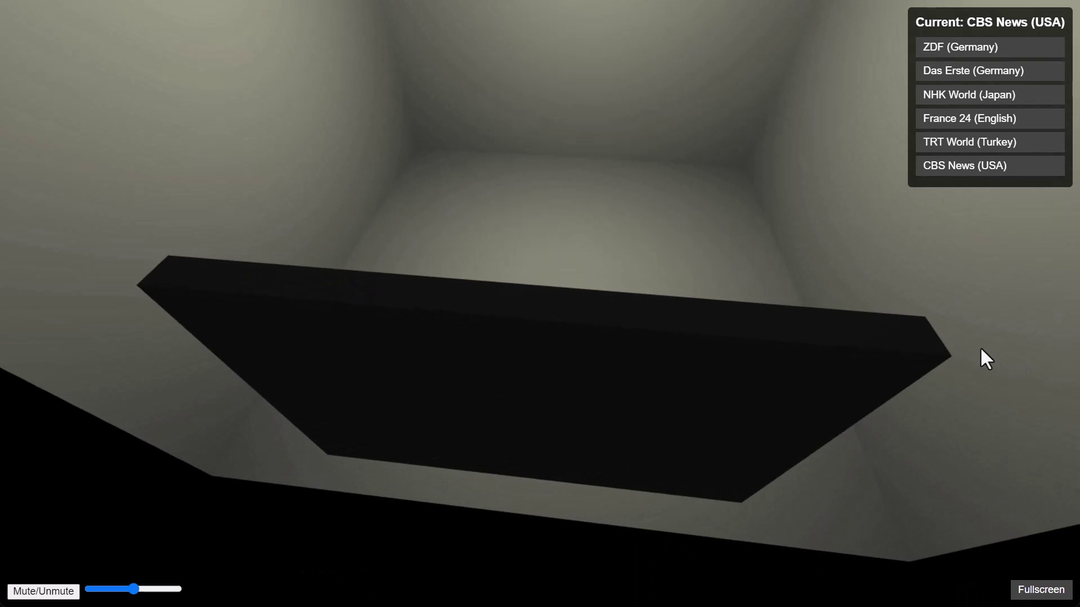
{"action": "left_click", "coordinate": [1046, 591]}
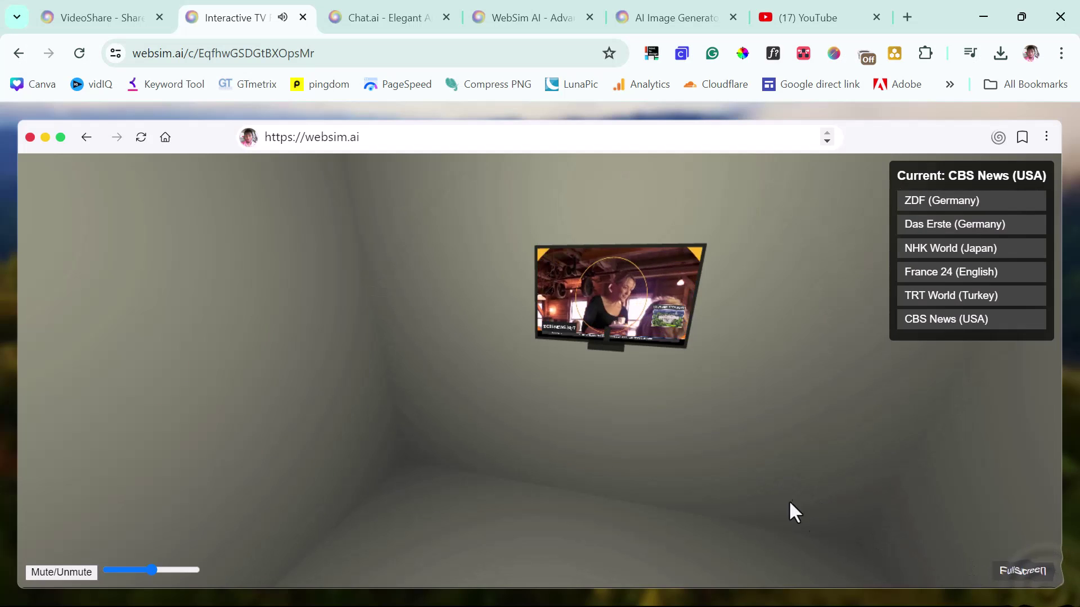
{"action": "mouse_move", "coordinate": [746, 336]}
{"action": "left_mouse_down"}
{"action": "mouse_move", "coordinate": [650, 296]}
{"action": "mouse_move", "coordinate": [846, 360]}
{"action": "mouse_move", "coordinate": [728, 335]}
{"action": "mouse_move", "coordinate": [755, 328]}
{"action": "left_mouse_up"}
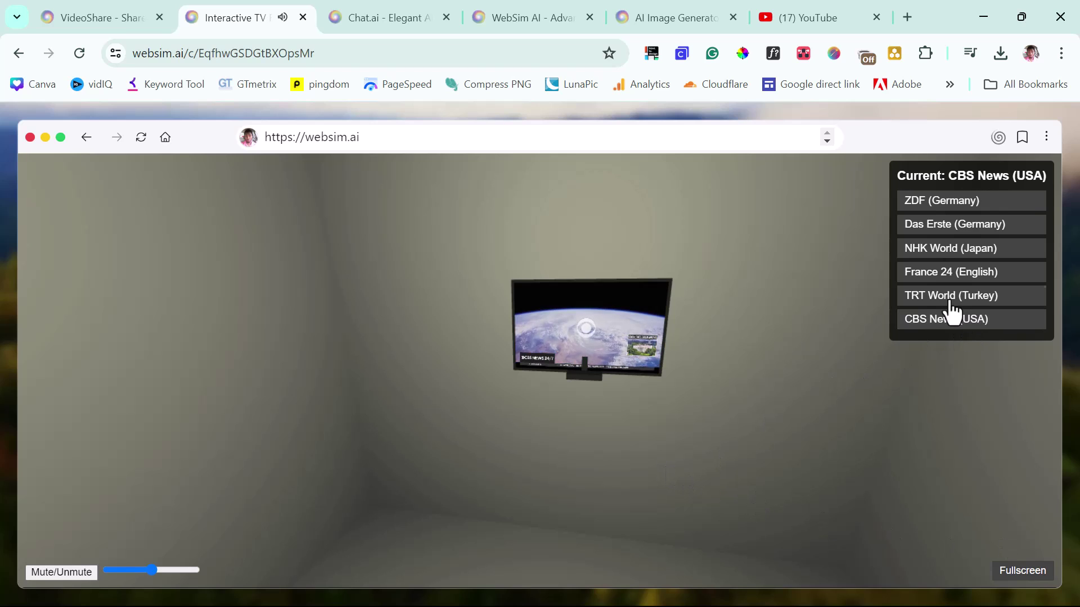
- Tune the TV to France 24 (English), tilt the view, mute it, and bring up Role.ai
{"action": "left_click", "coordinate": [929, 272]}
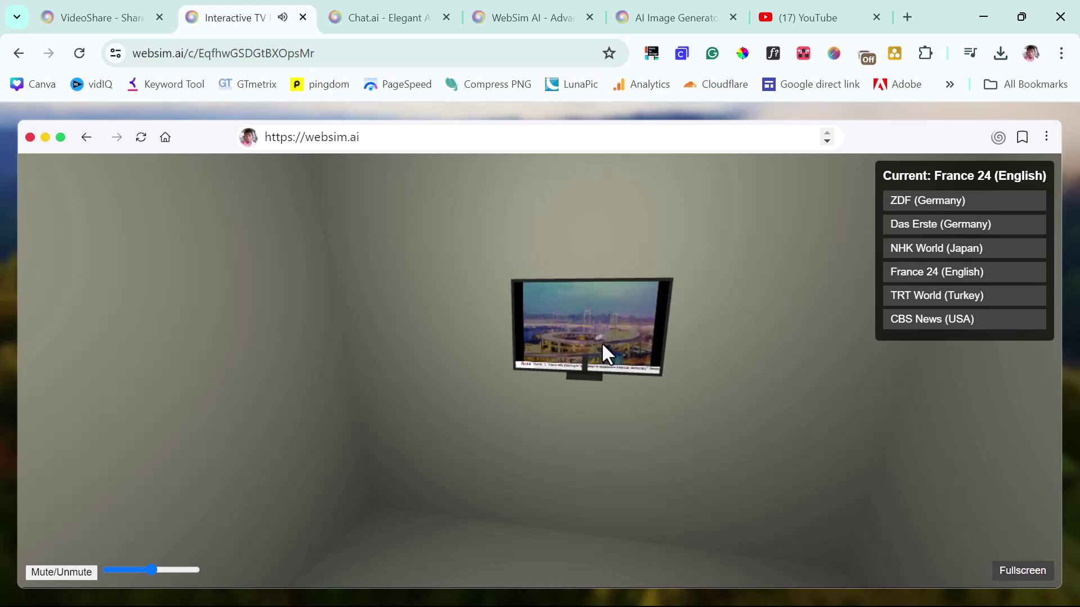
{"action": "mouse_move", "coordinate": [602, 346]}
{"action": "left_mouse_down"}
{"action": "mouse_move", "coordinate": [601, 270]}
{"action": "mouse_move", "coordinate": [643, 356]}
{"action": "mouse_move", "coordinate": [601, 356]}
{"action": "mouse_move", "coordinate": [612, 346]}
{"action": "left_mouse_up"}
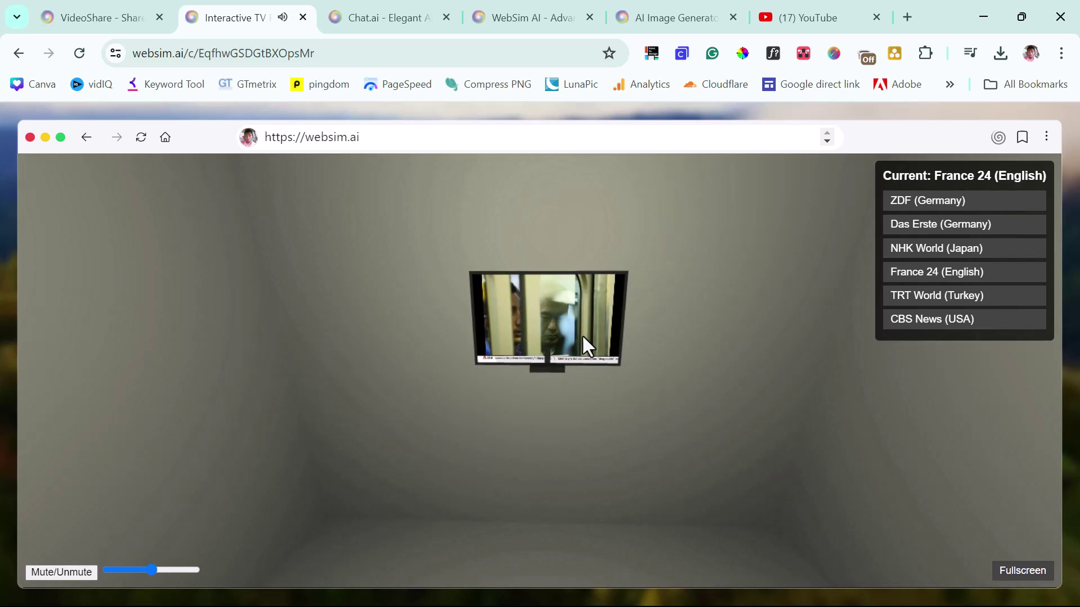
{"action": "left_click_drag", "start_coordinate": [635, 325], "coordinate": [638, 352]}
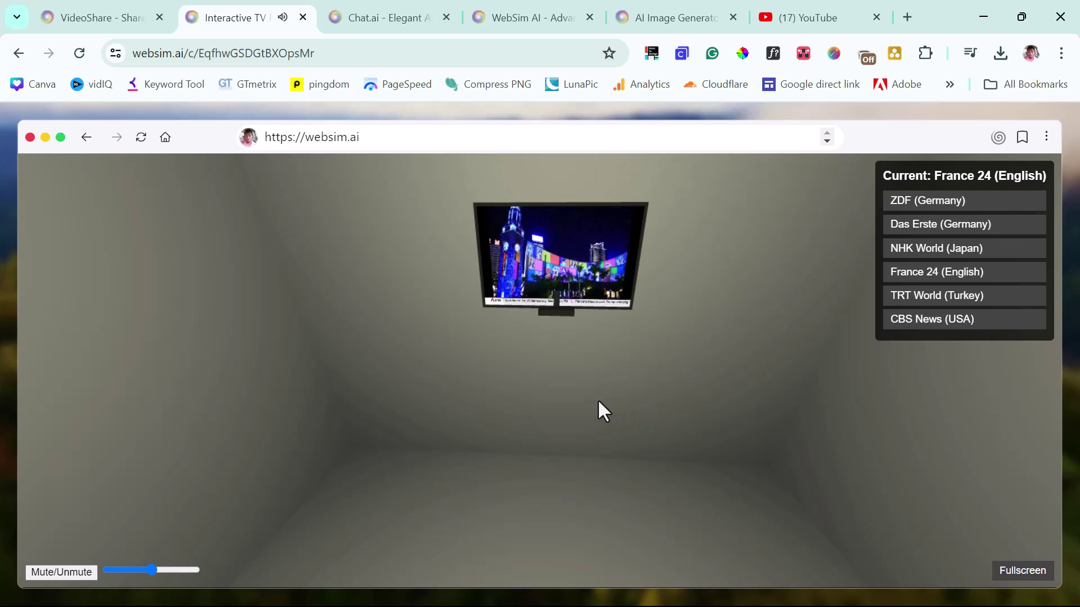
{"action": "left_click", "coordinate": [65, 568]}
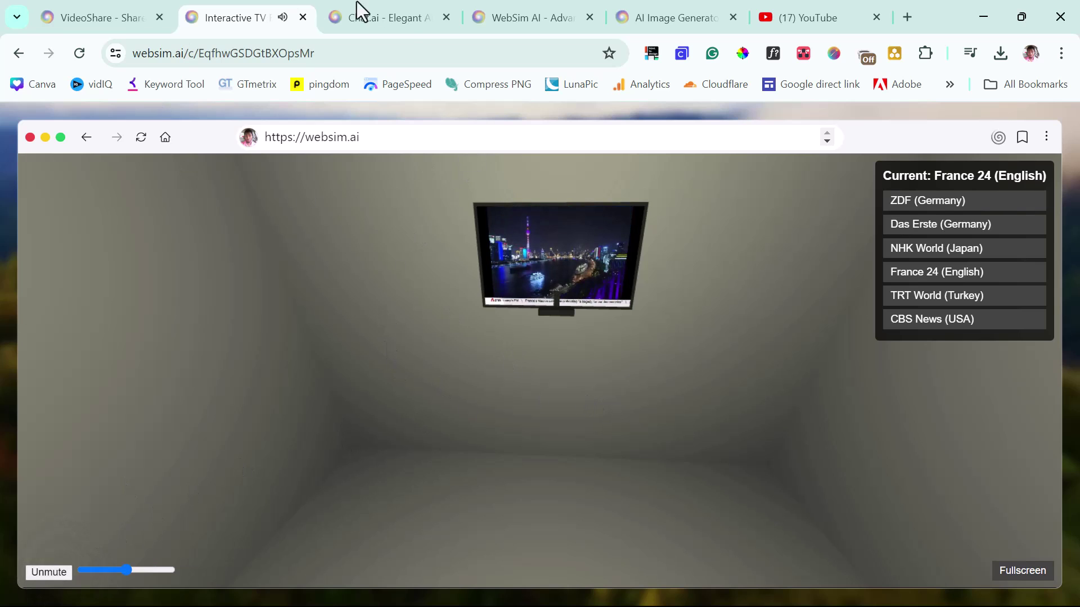
{"action": "left_click", "coordinate": [396, 16]}
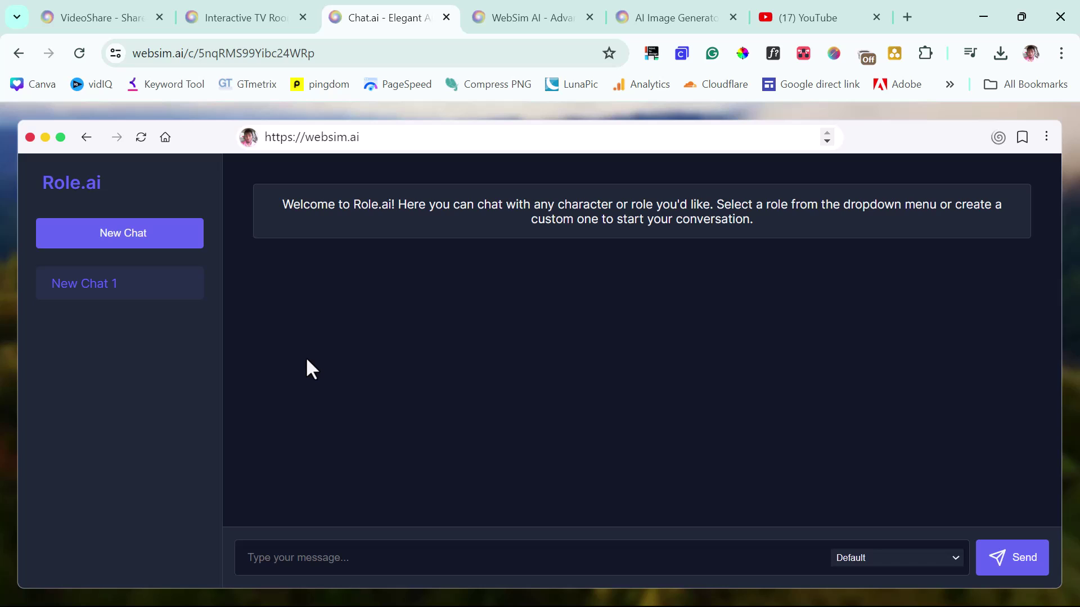
- Select Martin Luther King Jr. as the Role.ai chat character
{"action": "left_click", "coordinate": [929, 560]}
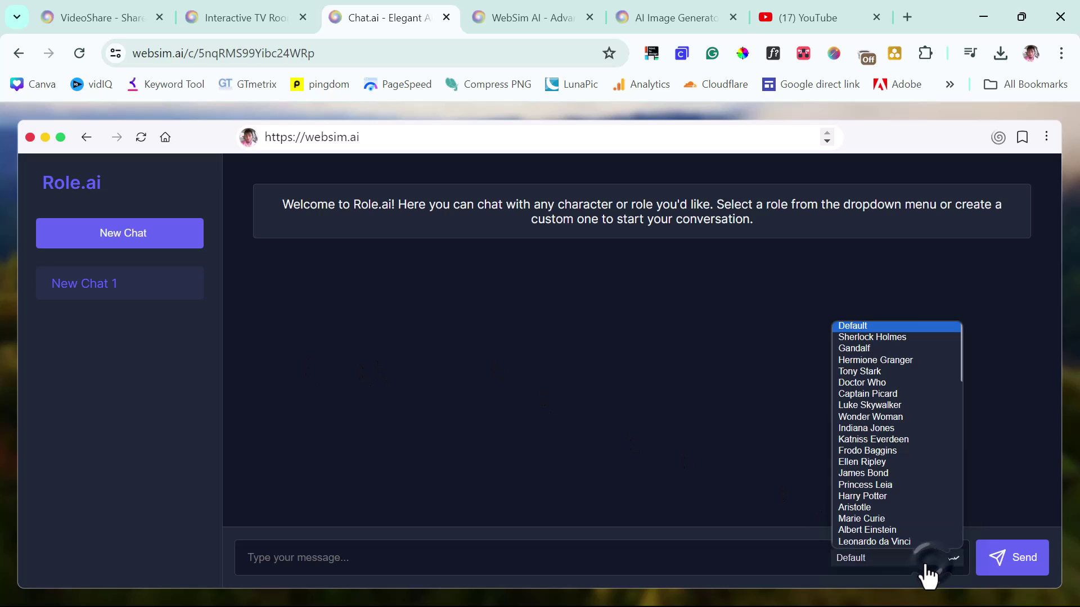
{"action": "scroll", "coordinate": [904, 512], "scroll_direction": "down", "scroll_amount": 1}
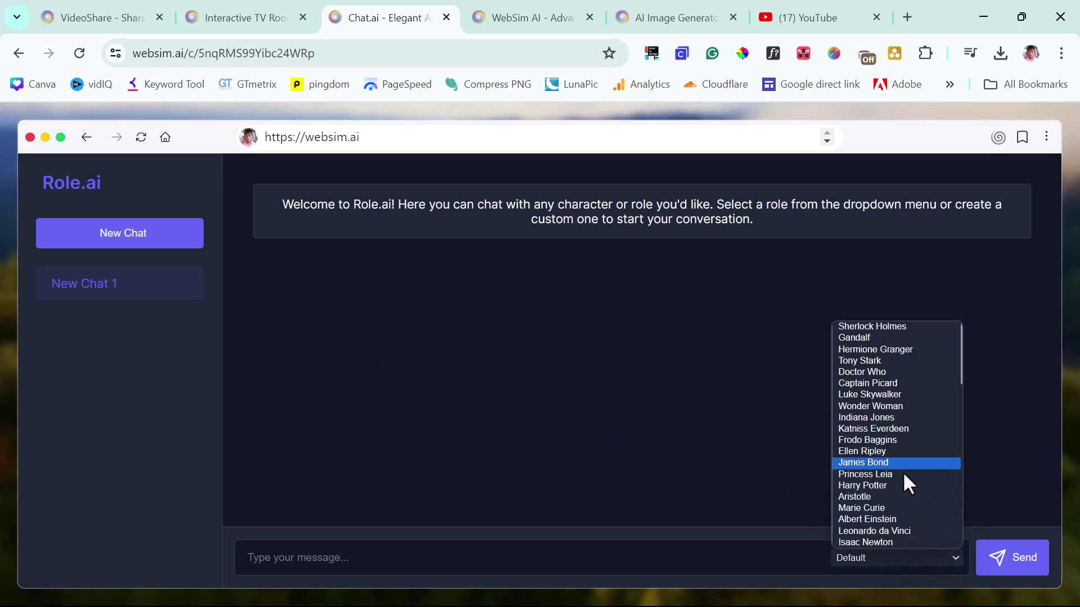
{"action": "scroll", "coordinate": [902, 471], "scroll_direction": "down", "scroll_amount": 10}
{"action": "left_click", "coordinate": [892, 516]}
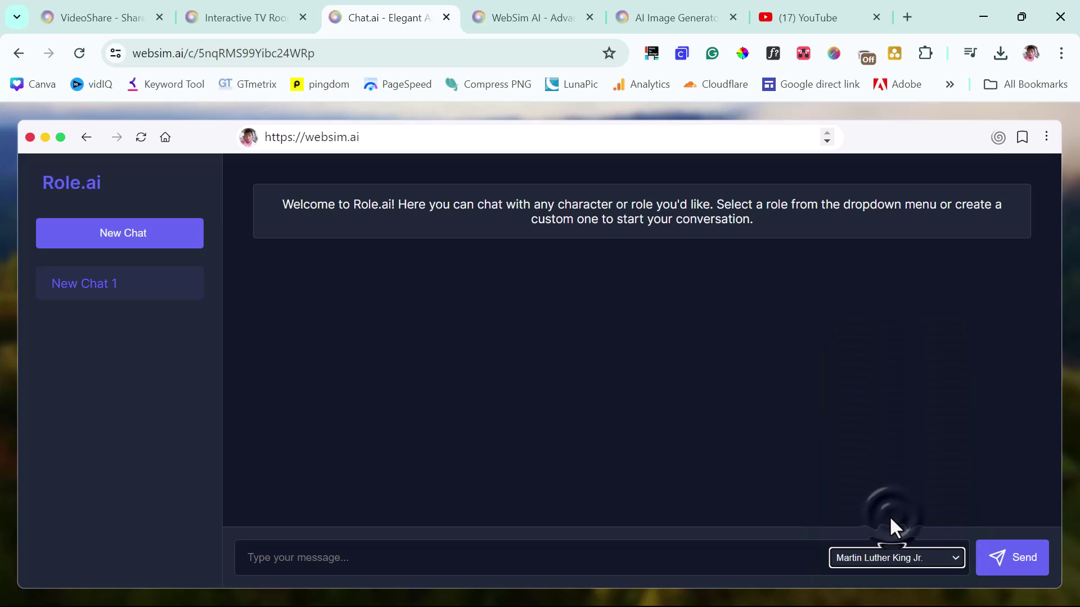
- Greet him with 'Hey Martin', then send the pasted question about equality in the US today
{"action": "left_click", "coordinate": [418, 563]}
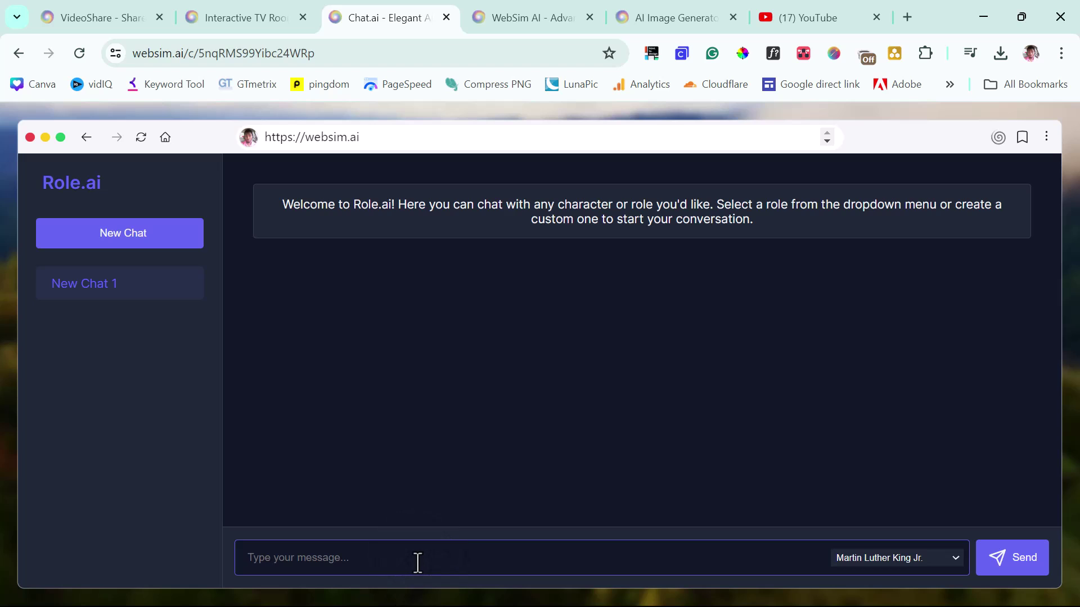
{"action": "type", "text": "Hey Martin"}
{"action": "key", "text": "Return"}
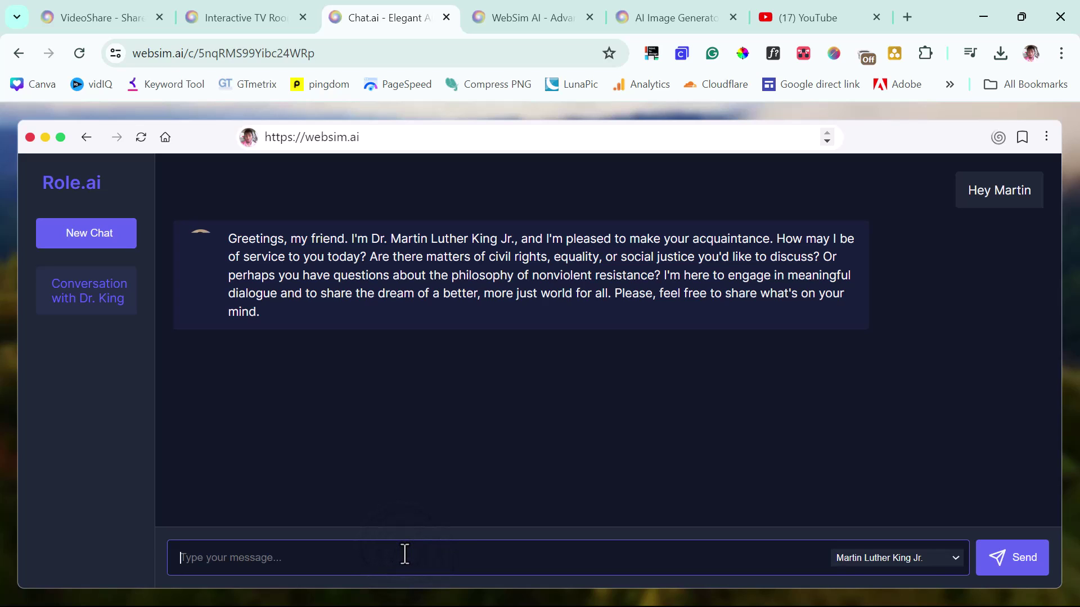
{"action": "type", "text": "If you were to be alive today what would you do differently fighting for equality in the US?"}
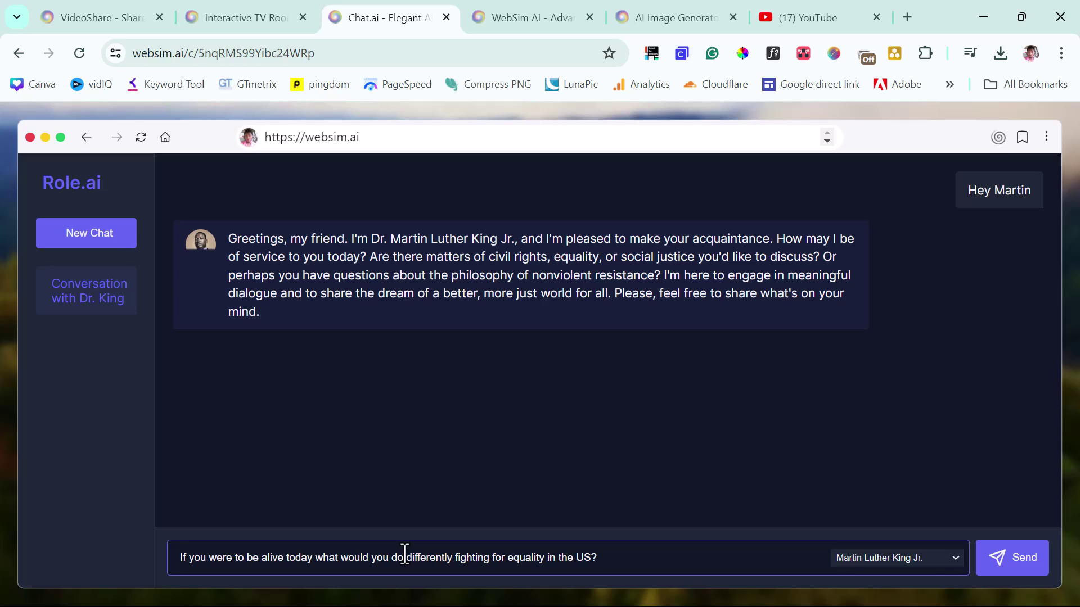
{"action": "left_click", "coordinate": [1006, 559]}
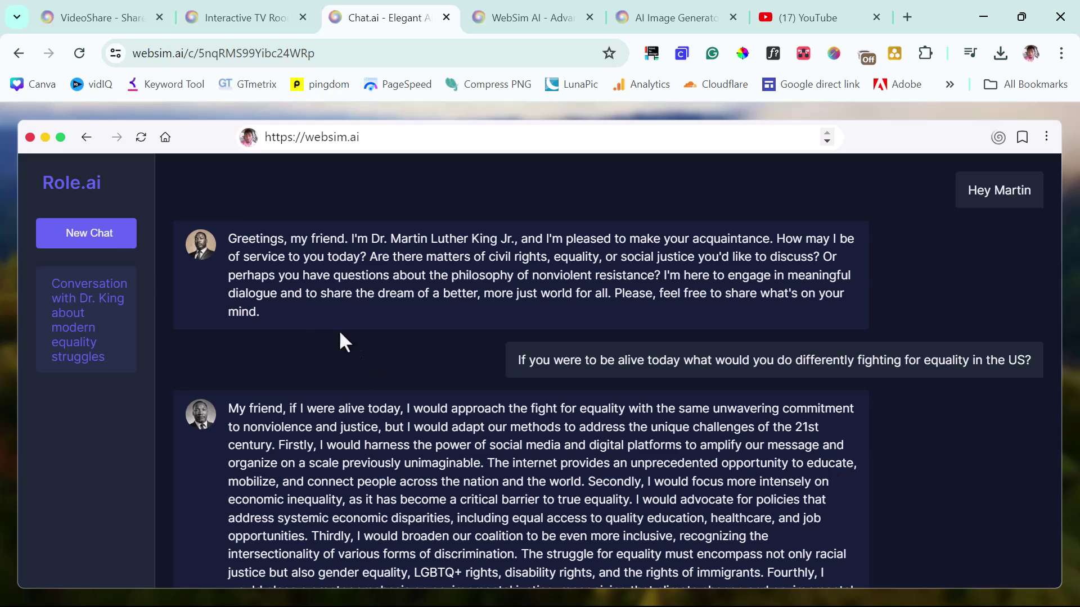
- Start a new chat, then enter 'Daps Tutorial' as the site name in the website designer
{"action": "left_click", "coordinate": [104, 239]}
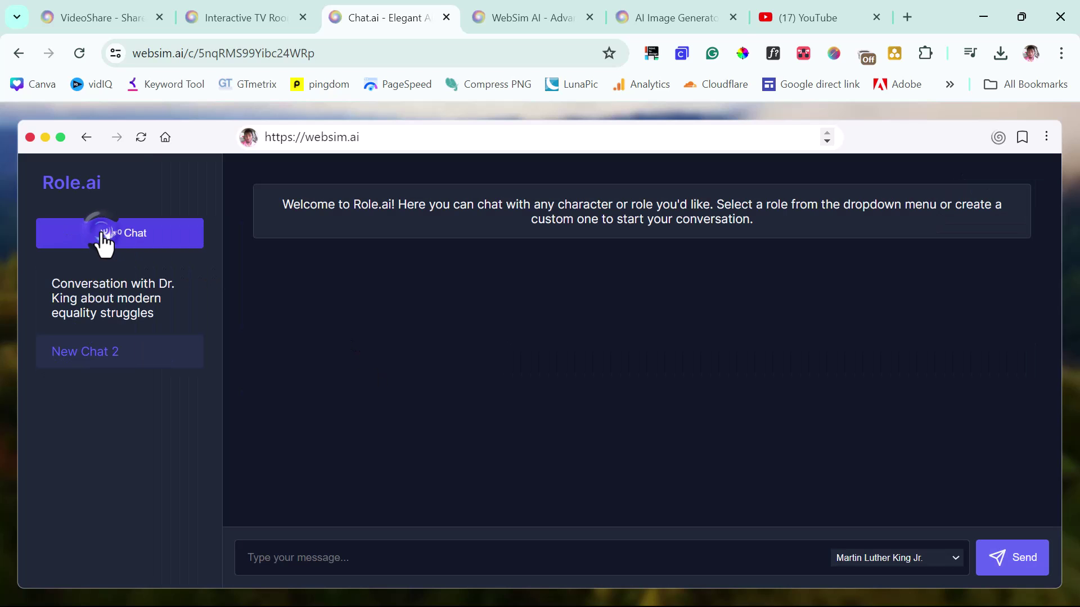
{"action": "left_click", "coordinate": [542, 20]}
{"action": "left_click", "coordinate": [133, 419]}
{"action": "type", "text": "Daps Tutorial"}
{"action": "left_click", "coordinate": [748, 419]}
- Enter key features 'Search, animations, blog, contact form' and paste the WordPress developer description
{"action": "scroll", "coordinate": [714, 342], "scroll_direction": "down", "scroll_amount": 5}
{"action": "left_click", "coordinate": [232, 341]}
{"action": "type", "text": "Search, animations, blog, cont"}
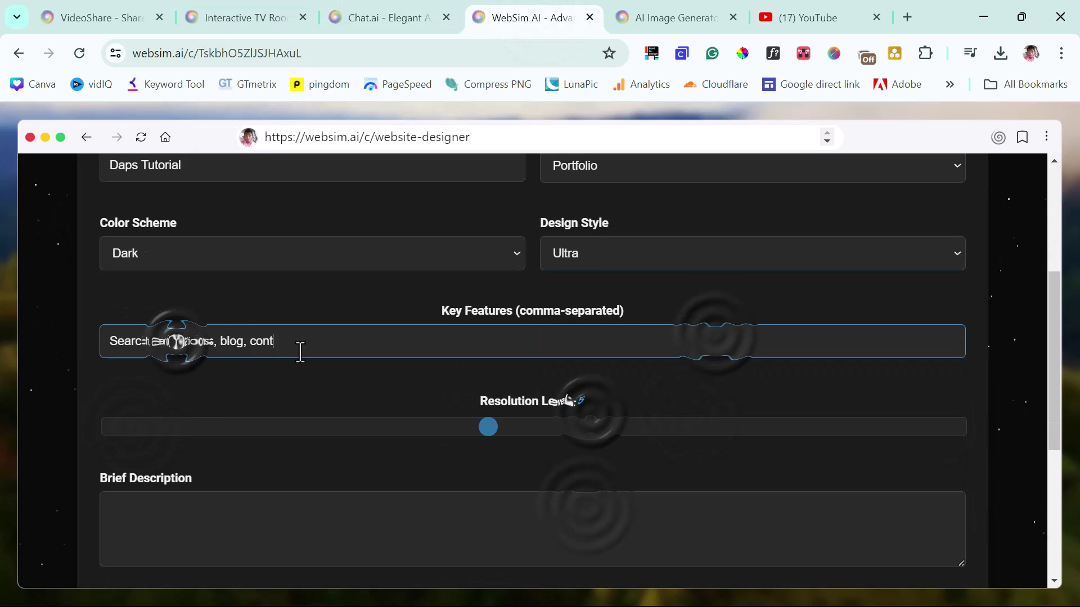
{"action": "type", "text": "act form"}
{"action": "scroll", "coordinate": [329, 356], "scroll_direction": "down", "scroll_amount": 3}
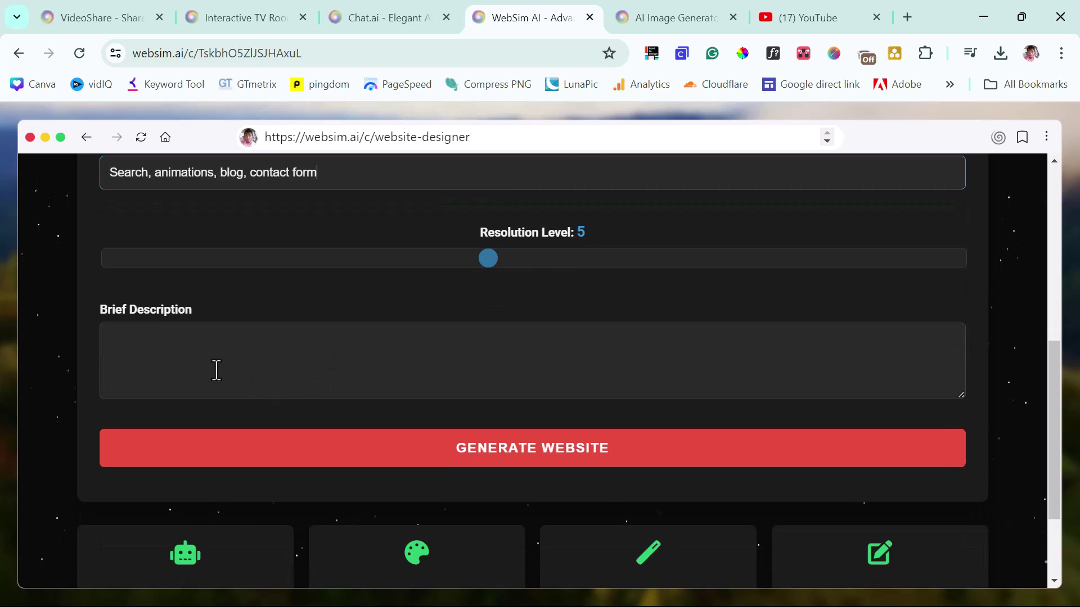
{"action": "left_click", "coordinate": [160, 363]}
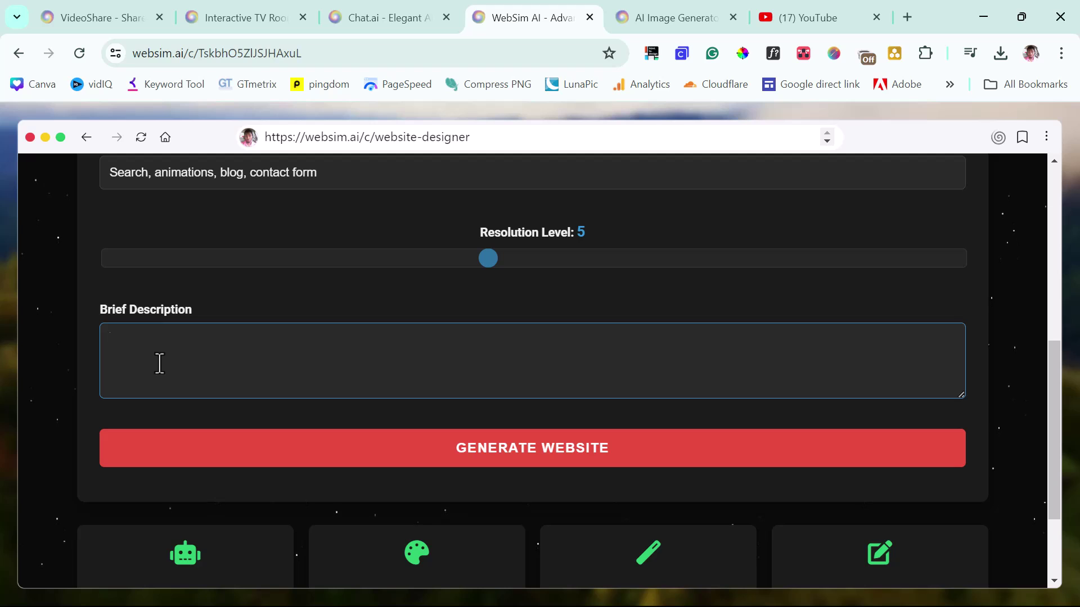
{"action": "type", "text": "I am a WordPress developer with 10 years of experience, I lead a team of 10 people with the amazing eperience creating WordPress. We have created 100 websites for our clients in the last 2 years. We offer website creation services, maintenance, optmization and development services. We are located at the heart of London but with clientele touching accross the world."}
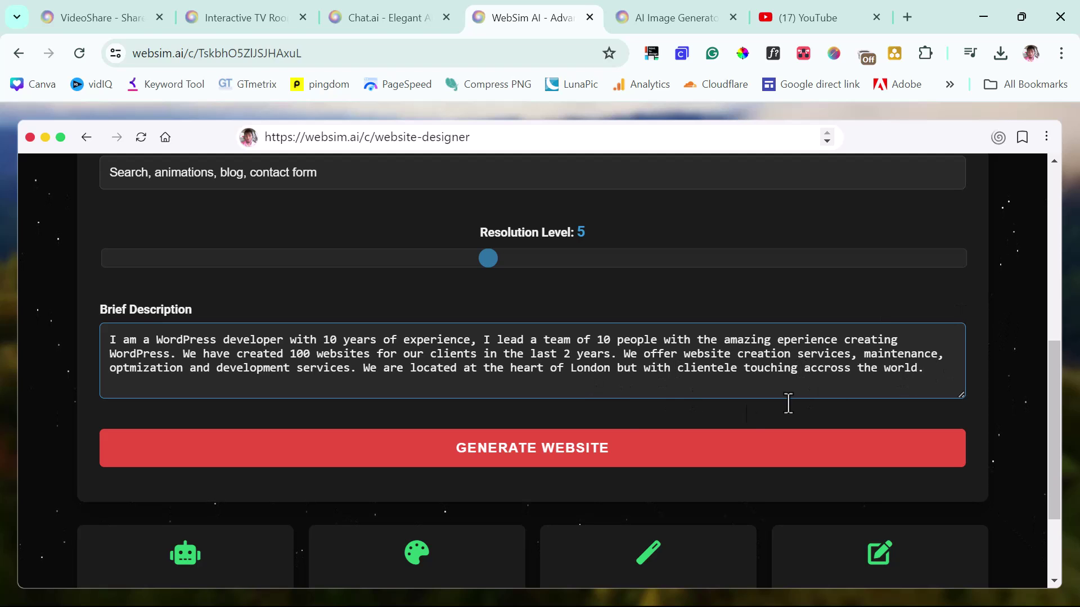
- Generate the Daps Tutorial site and scroll through it down to the footer
{"action": "left_click", "coordinate": [514, 455]}
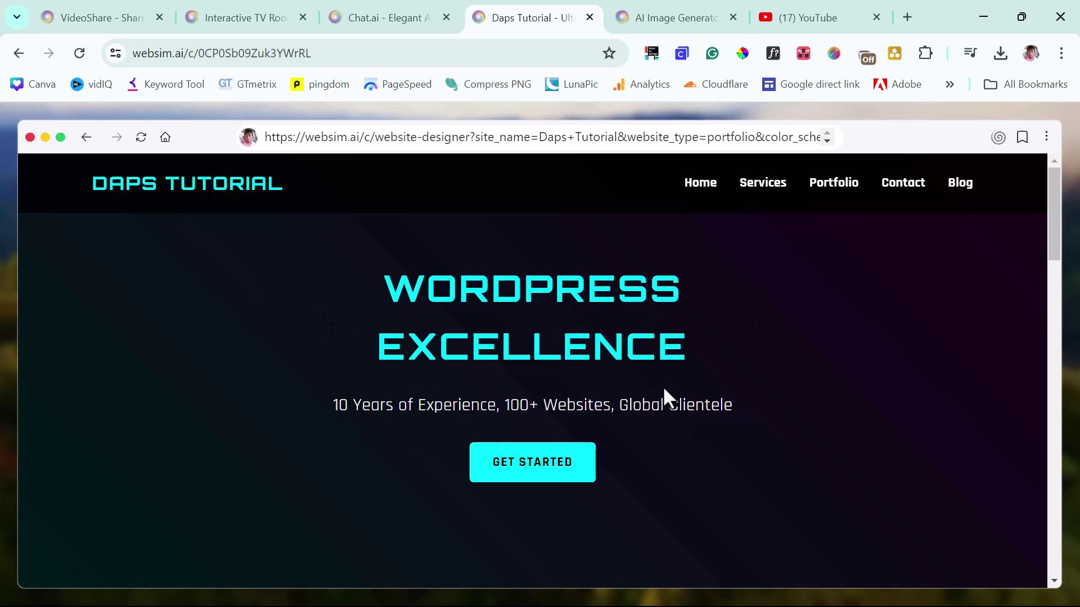
{"action": "scroll", "coordinate": [752, 399], "scroll_direction": "down", "scroll_amount": 4}
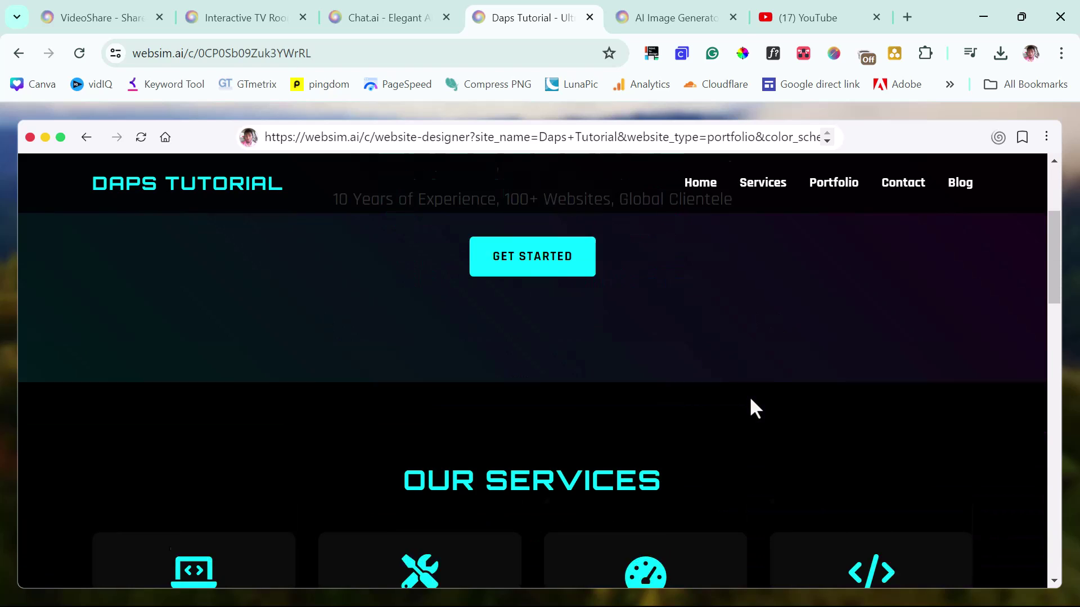
{"action": "scroll", "coordinate": [745, 401], "scroll_direction": "up", "scroll_amount": 3}
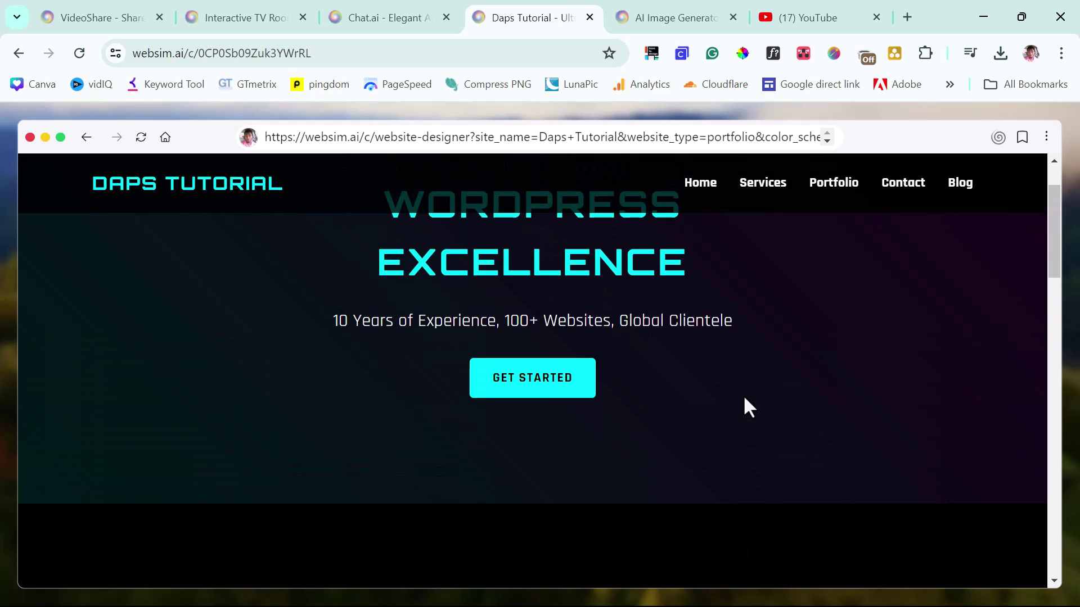
{"action": "scroll", "coordinate": [749, 406], "scroll_direction": "up", "scroll_amount": 2}
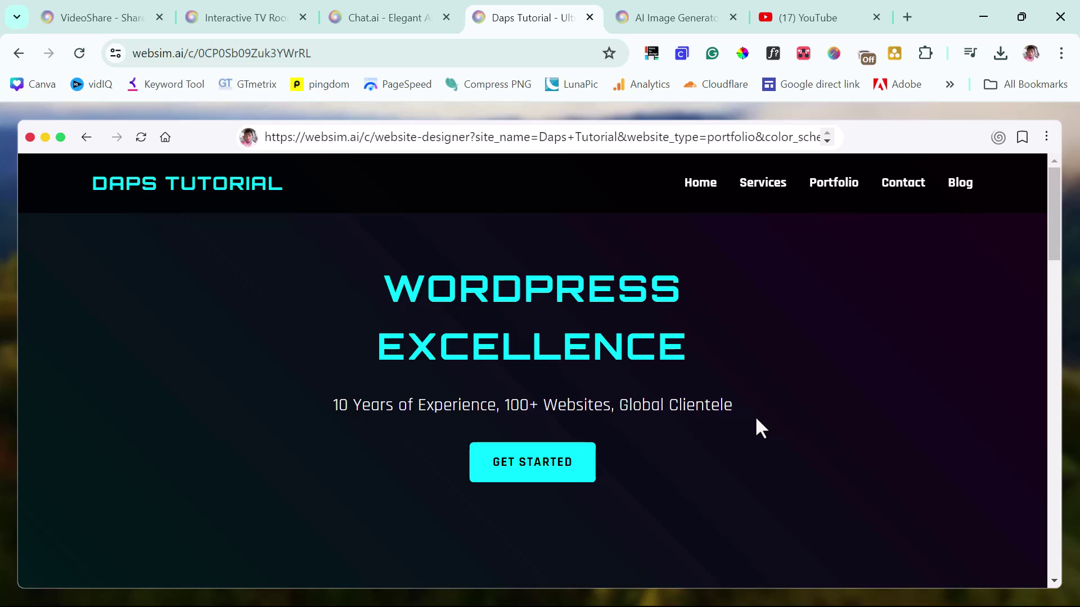
{"action": "scroll", "coordinate": [756, 419], "scroll_direction": "down", "scroll_amount": 8}
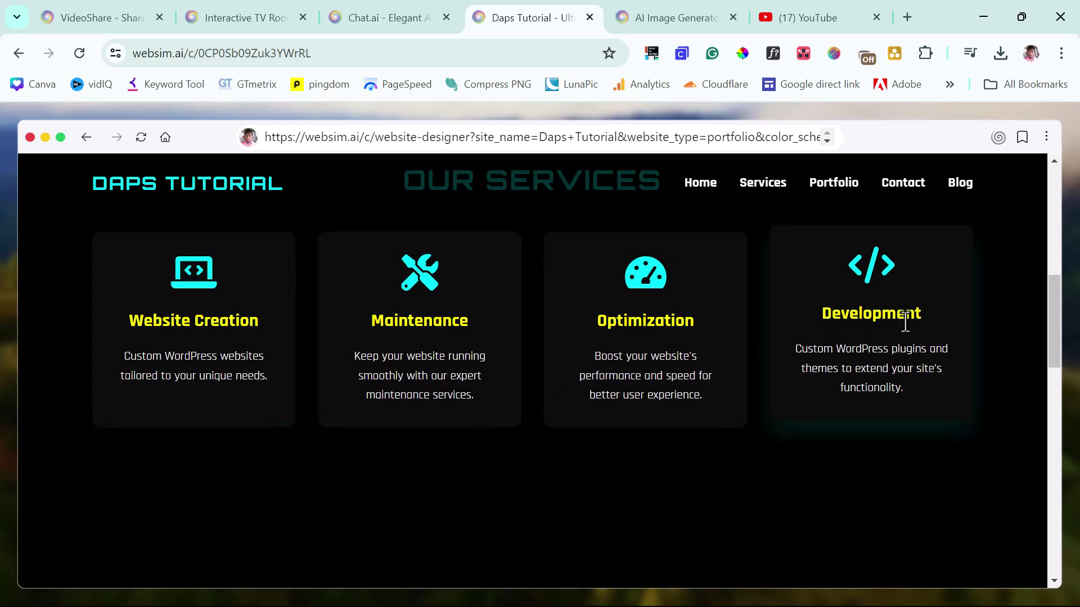
{"action": "scroll", "coordinate": [905, 321], "scroll_direction": "down", "scroll_amount": 6}
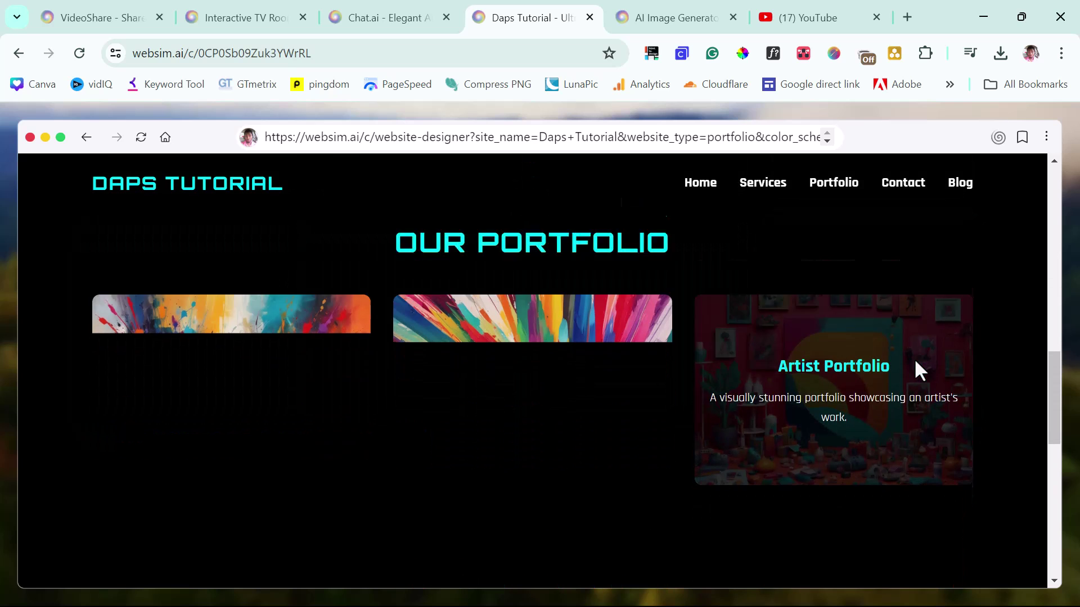
{"action": "scroll", "coordinate": [899, 372], "scroll_direction": "down", "scroll_amount": 4}
{"action": "scroll", "coordinate": [789, 326], "scroll_direction": "down", "scroll_amount": 3}
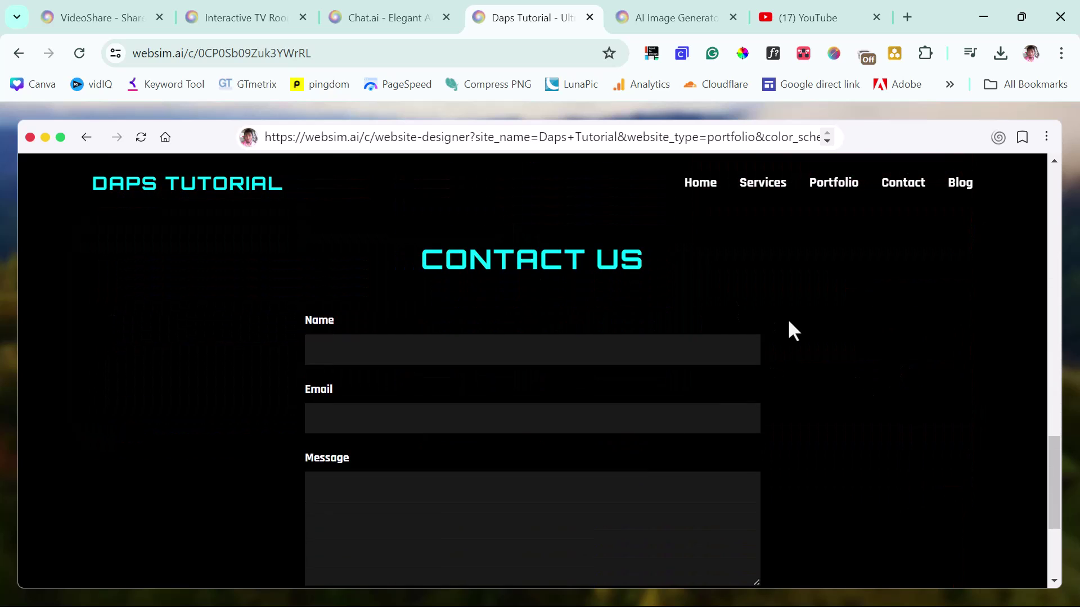
{"action": "scroll", "coordinate": [789, 322], "scroll_direction": "down", "scroll_amount": 4}
{"action": "scroll", "coordinate": [789, 324], "scroll_direction": "down", "scroll_amount": 1}
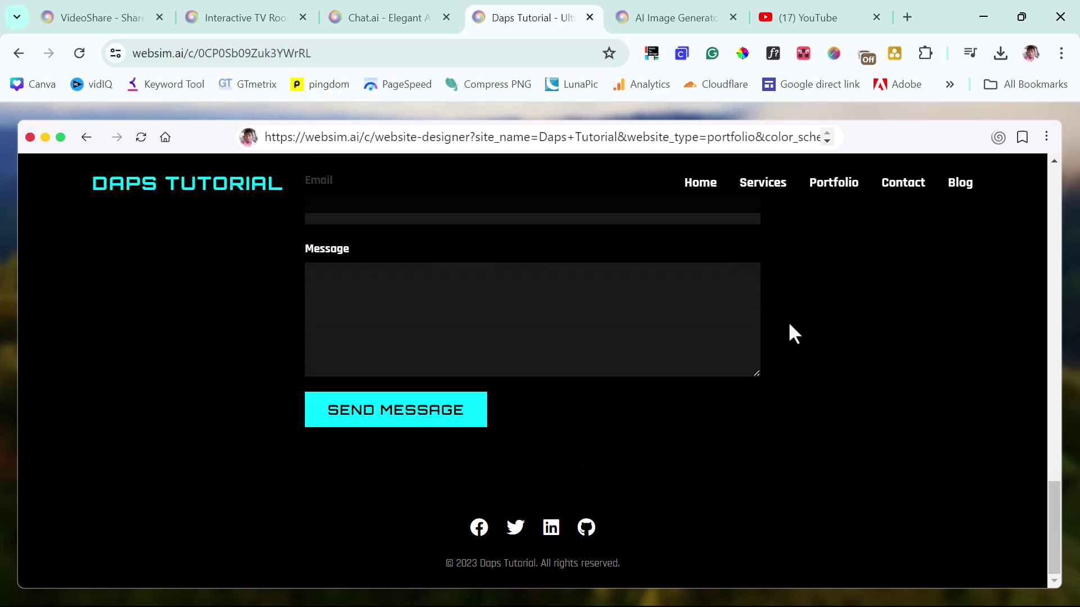
{"action": "scroll", "coordinate": [796, 335], "scroll_direction": "up", "scroll_amount": 12}
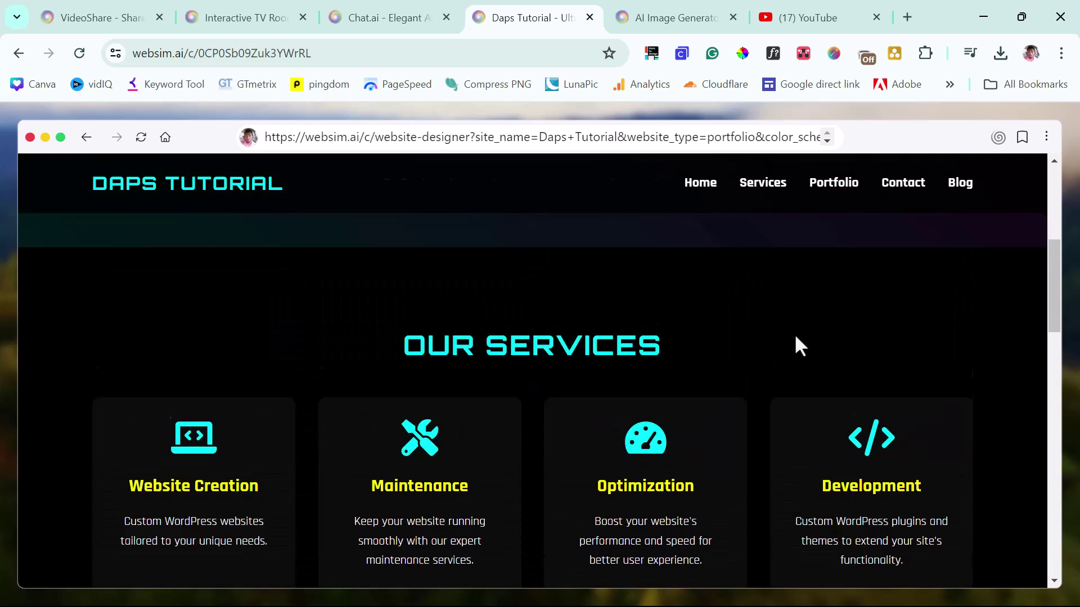
{"action": "scroll", "coordinate": [795, 337], "scroll_direction": "up", "scroll_amount": 3}
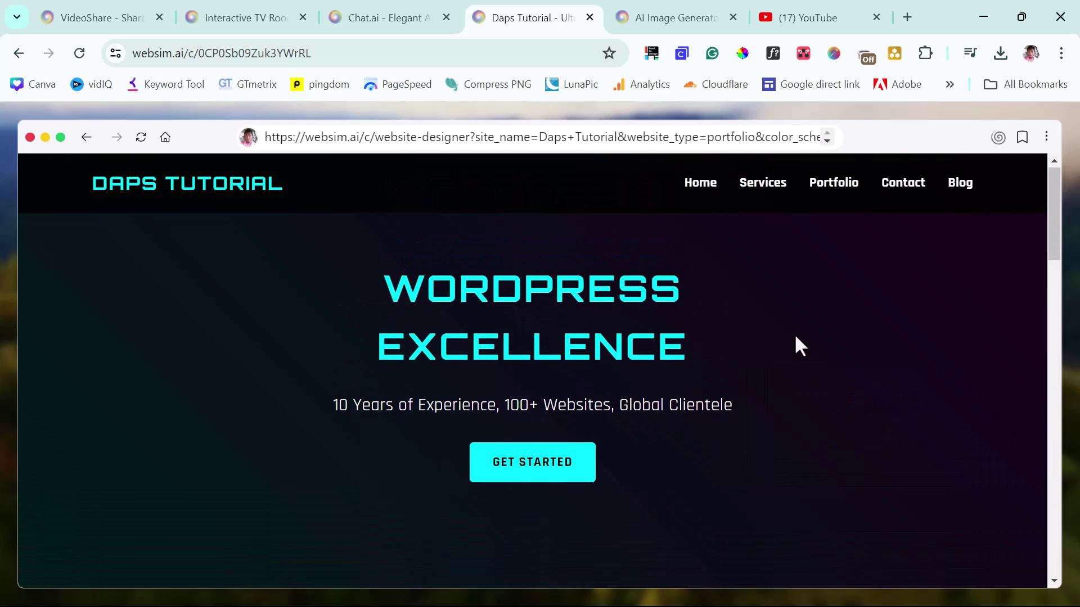
- Jump through the Services, Portfolio, Contact and Blog nav links, then scroll back to the top
{"action": "left_click", "coordinate": [763, 185]}
{"action": "left_click", "coordinate": [822, 194]}
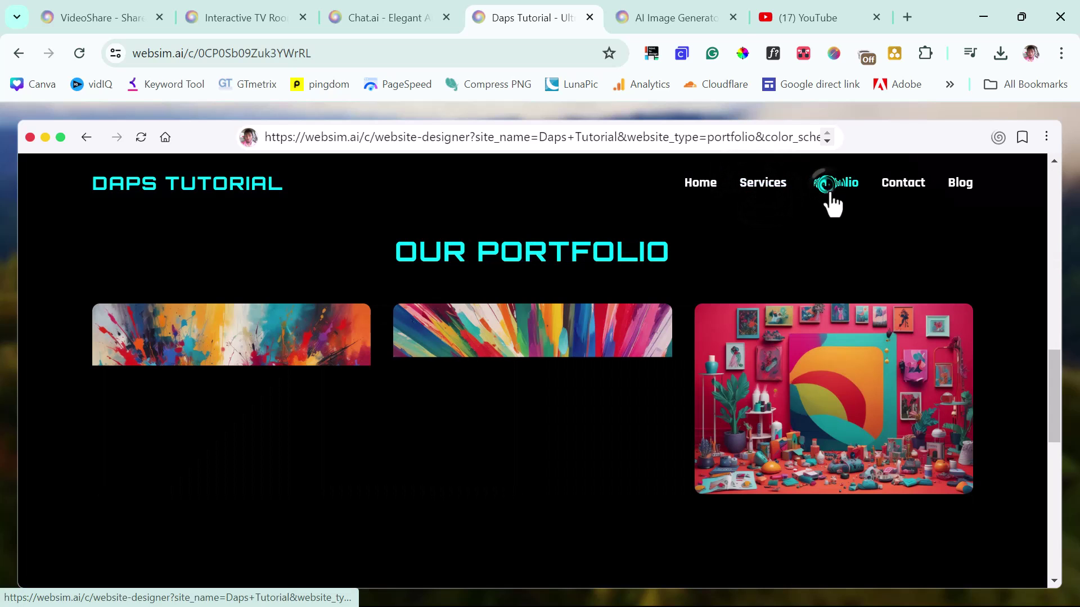
{"action": "left_click", "coordinate": [906, 196]}
{"action": "left_click", "coordinate": [969, 197]}
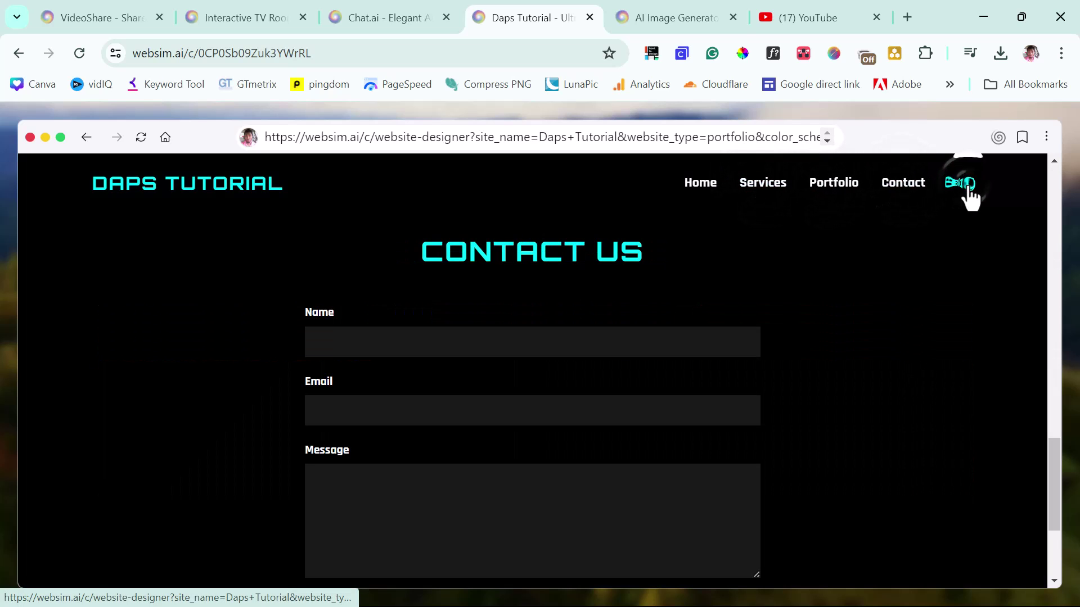
{"action": "scroll", "coordinate": [858, 337], "scroll_direction": "down", "scroll_amount": 4}
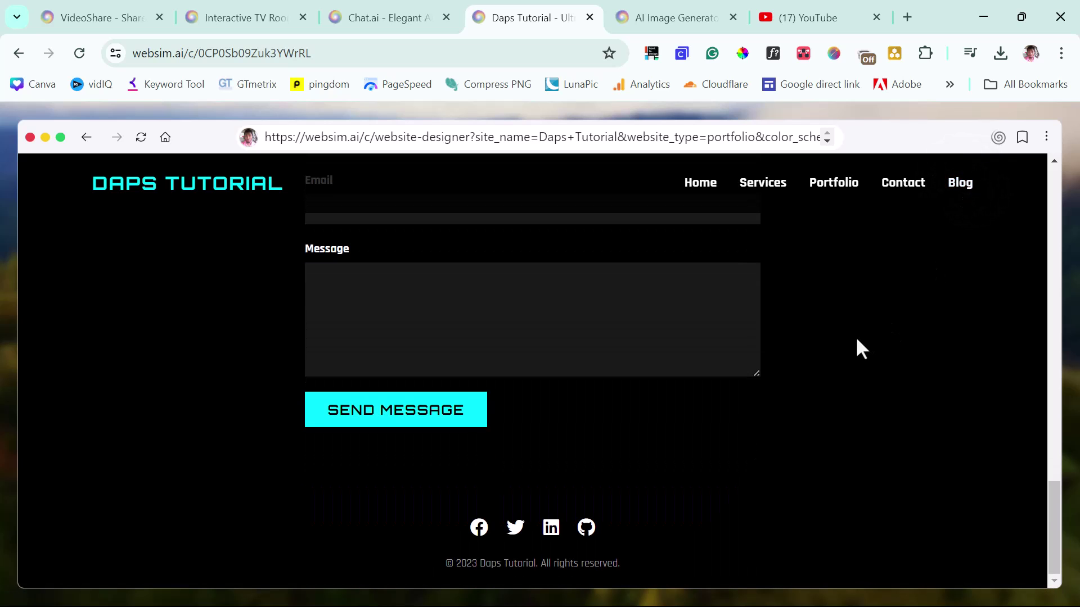
{"action": "scroll", "coordinate": [857, 340], "scroll_direction": "up", "scroll_amount": 10}
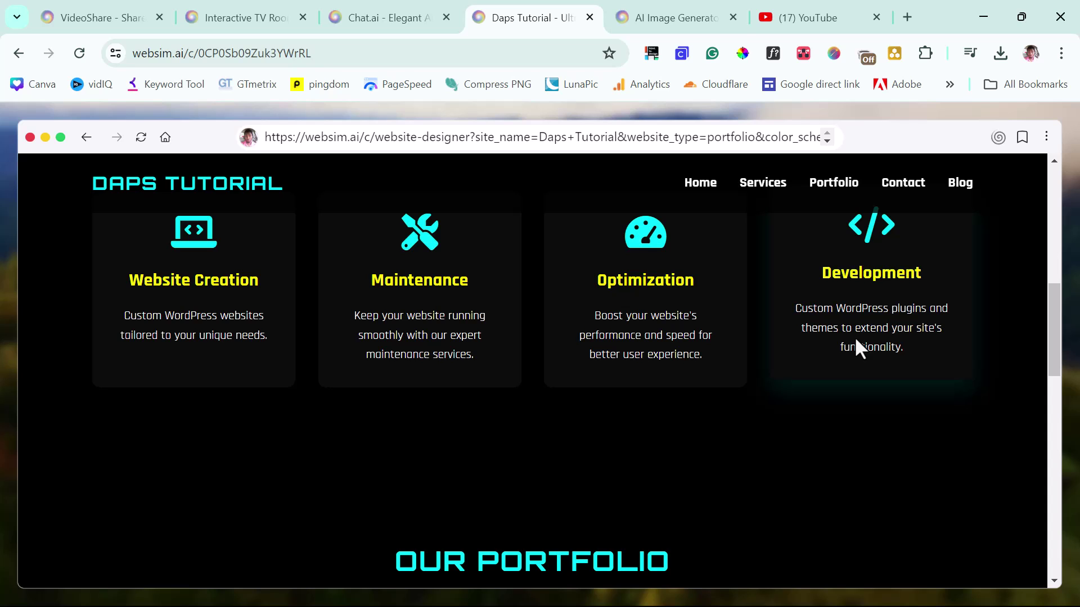
{"action": "scroll", "coordinate": [857, 340], "scroll_direction": "up", "scroll_amount": 5}
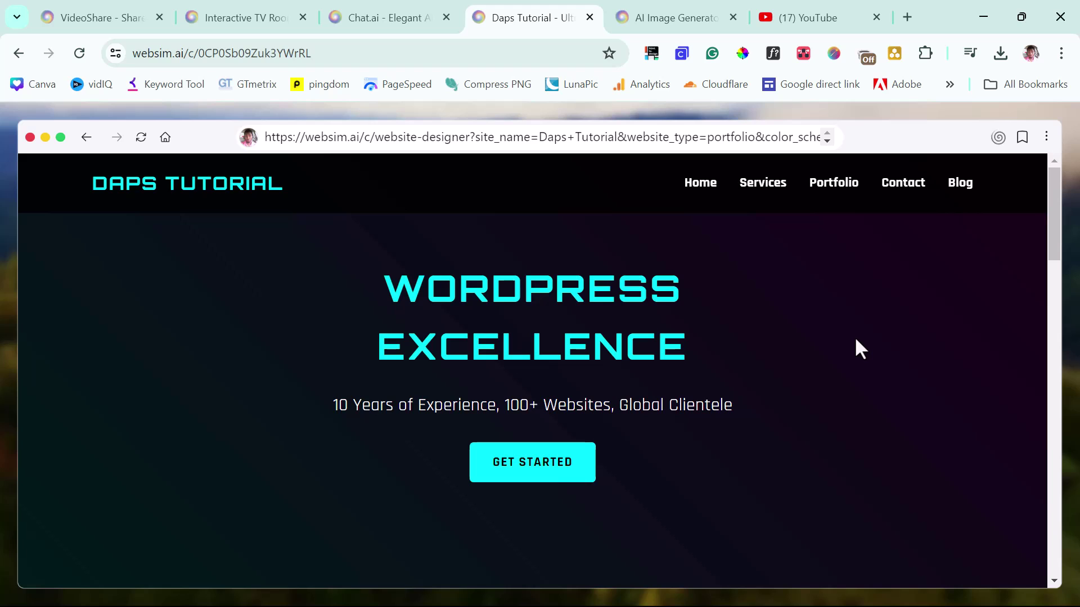
- In the AI Image Generator, keep the Realistic style, choose Film Camera, and leave Panoramic View
{"action": "left_click", "coordinate": [667, 20]}
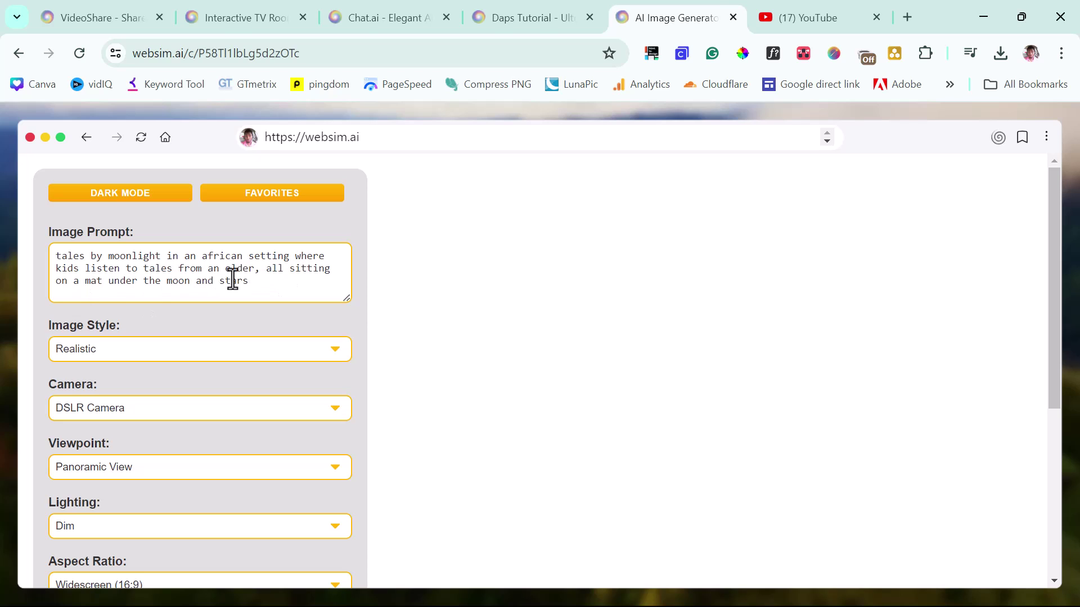
{"action": "scroll", "coordinate": [296, 272], "scroll_direction": "down", "scroll_amount": 2}
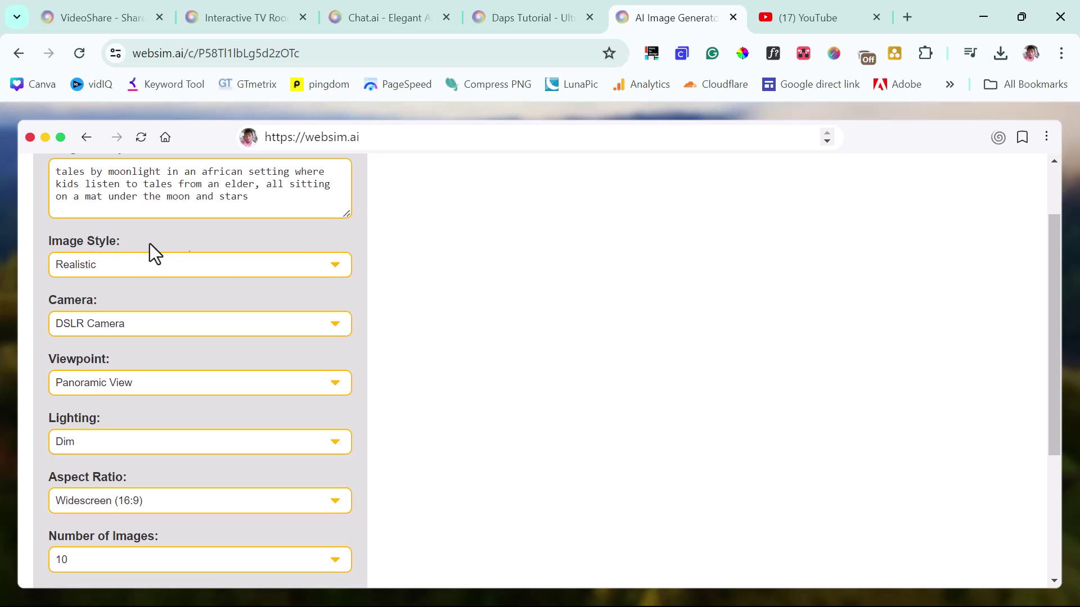
{"action": "left_click", "coordinate": [200, 264]}
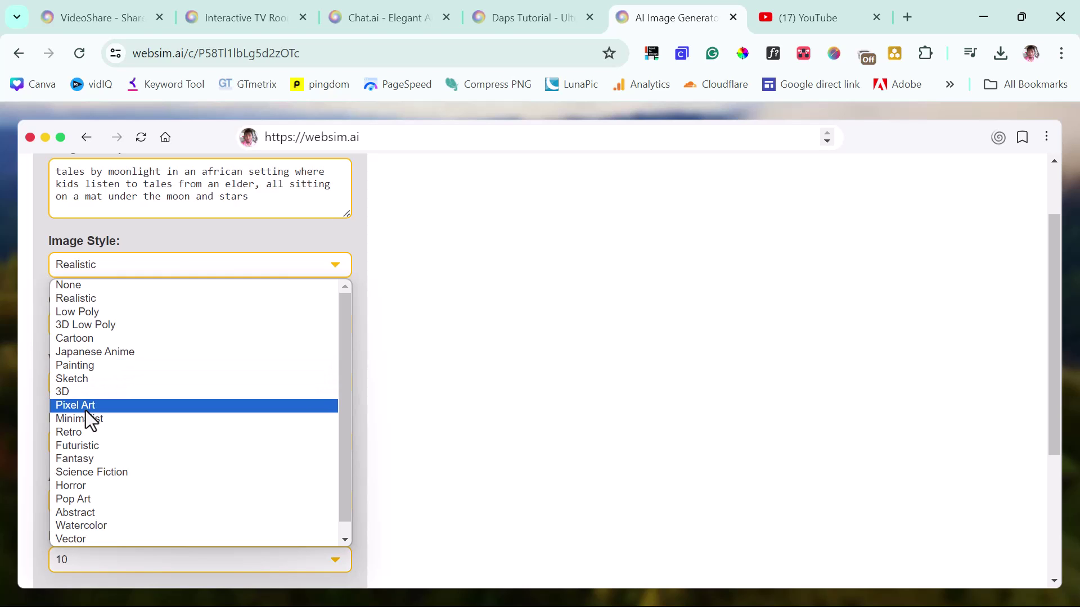
{"action": "left_click", "coordinate": [236, 268]}
{"action": "left_click", "coordinate": [198, 331]}
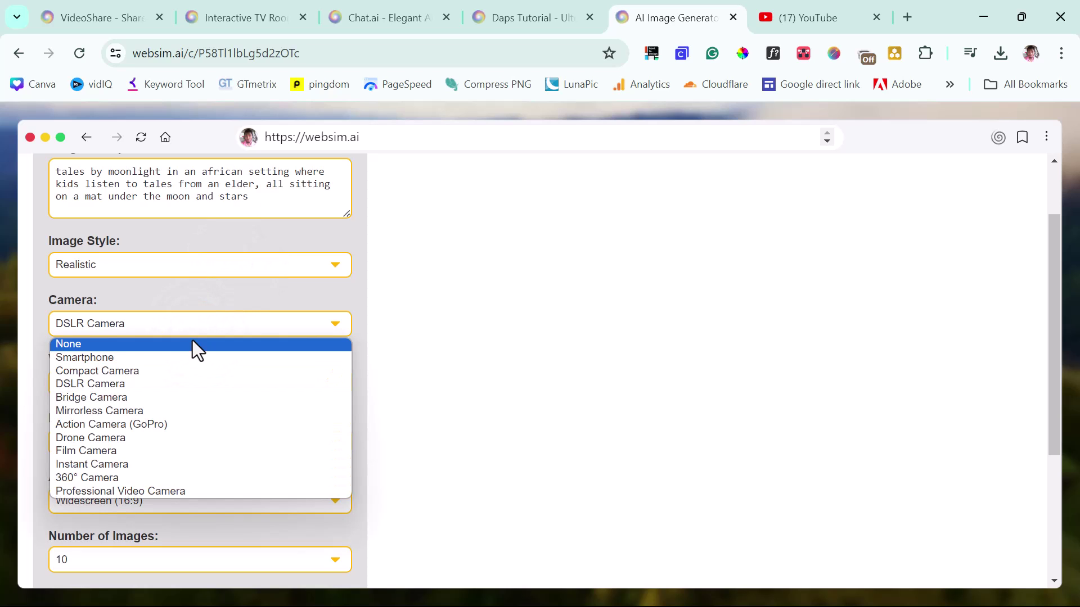
{"action": "left_click", "coordinate": [109, 449]}
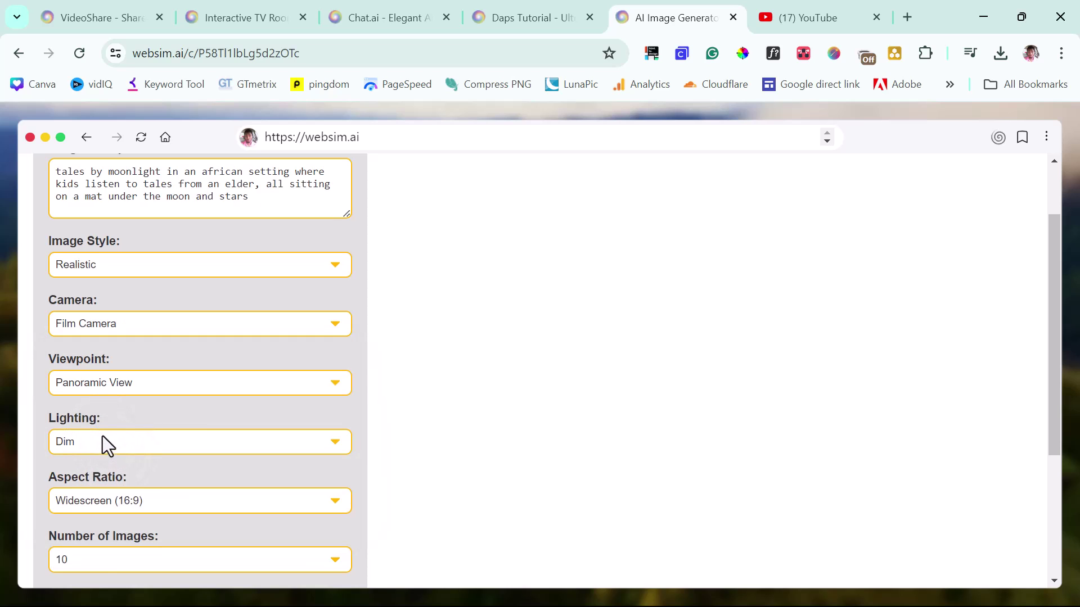
{"action": "left_click", "coordinate": [152, 382]}
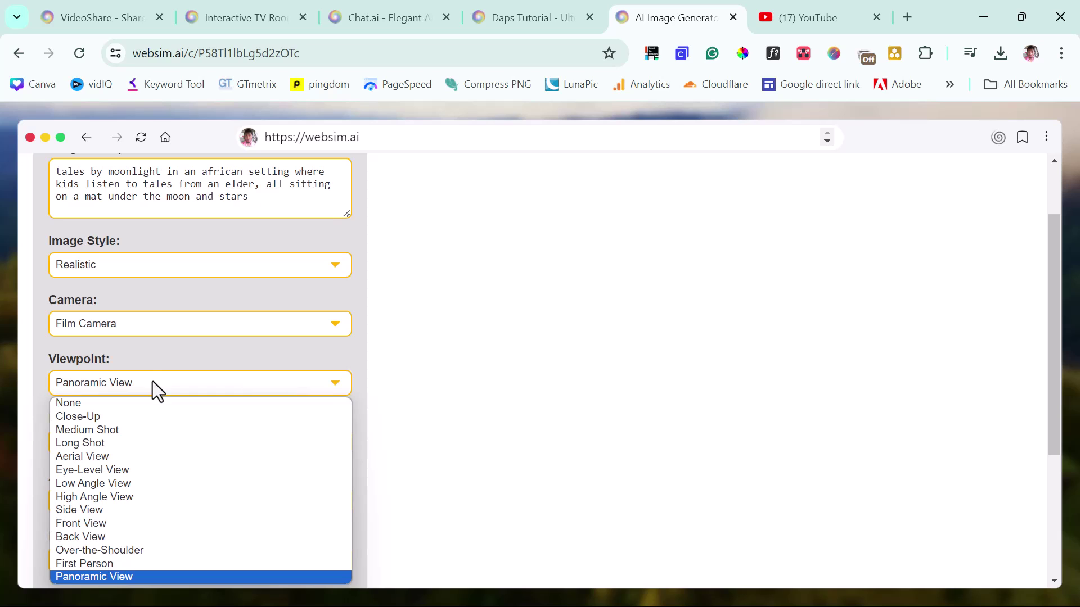
{"action": "key", "text": "Down"}
{"action": "key", "text": "Down"}
{"action": "key", "text": "Down"}
{"action": "key", "text": "Down"}
{"action": "key", "text": "Down"}
{"action": "key", "text": "Down"}
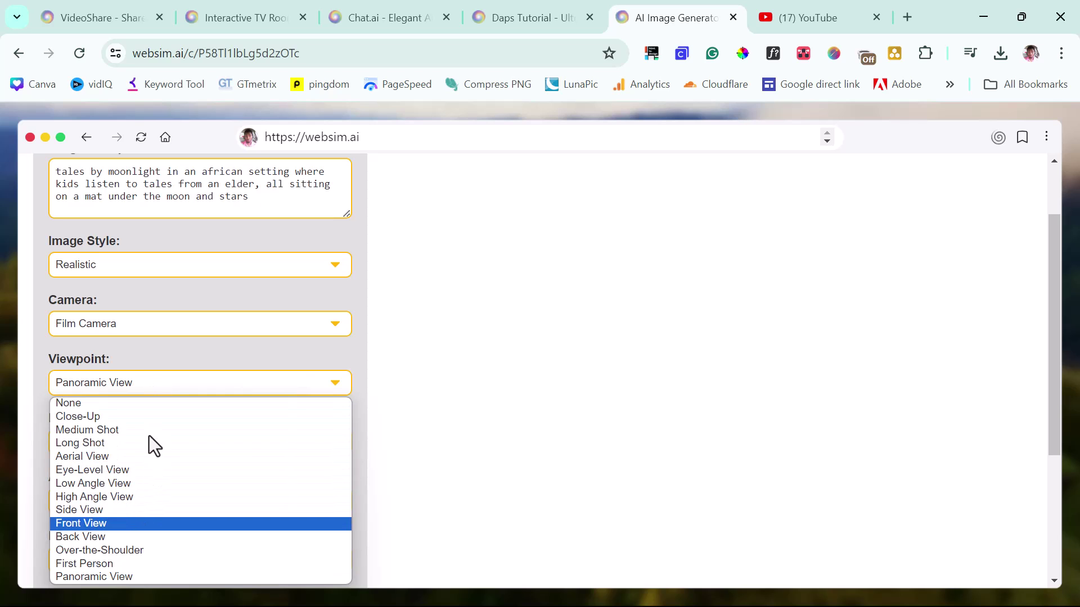
{"action": "key", "text": "Escape"}
{"action": "scroll", "coordinate": [221, 414], "scroll_direction": "down", "scroll_amount": 3}
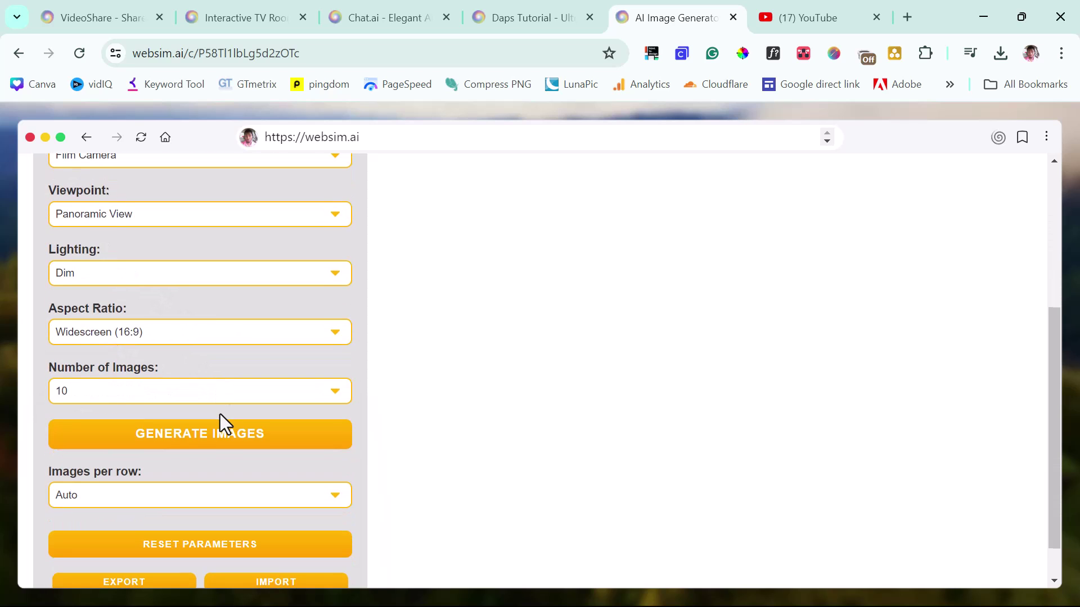
- Set Natural lighting, Smartphone Portrait (9:16) ratio and 5 images, then generate
{"action": "left_click", "coordinate": [85, 270]}
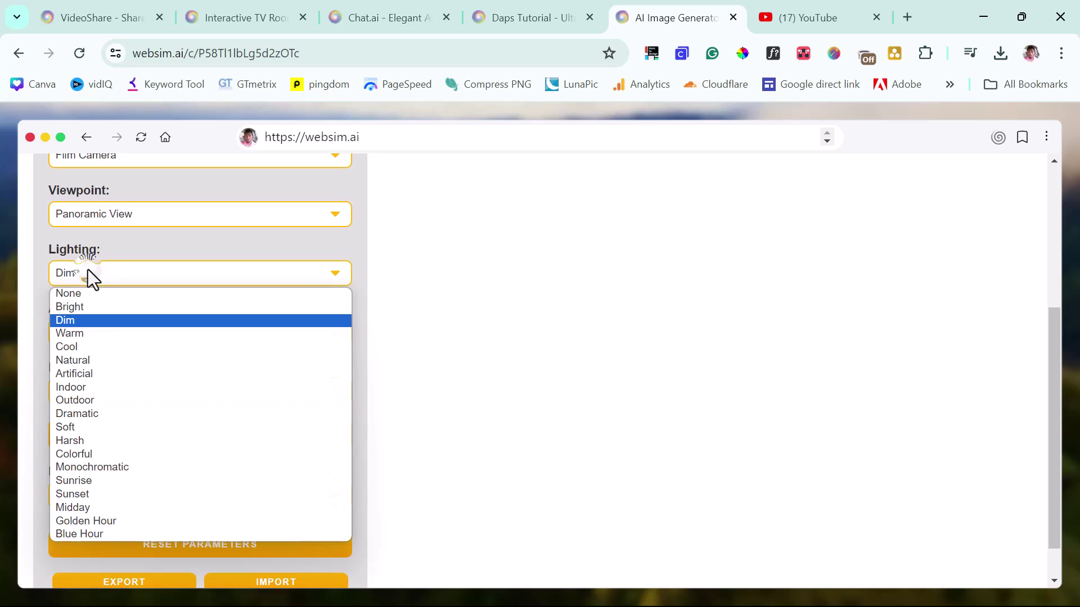
{"action": "left_click", "coordinate": [103, 360]}
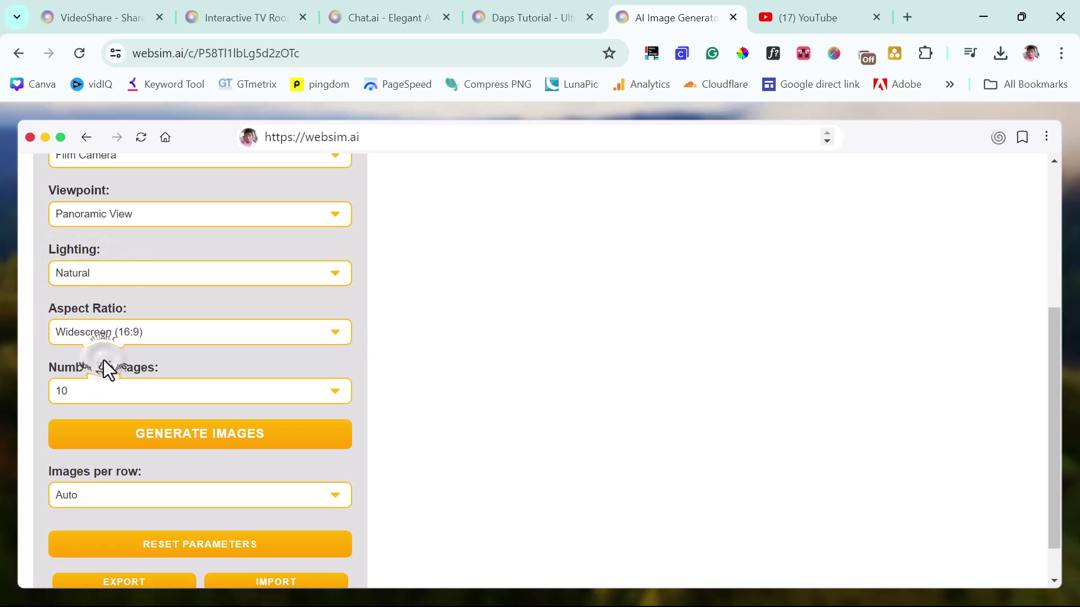
{"action": "left_click", "coordinate": [173, 328]}
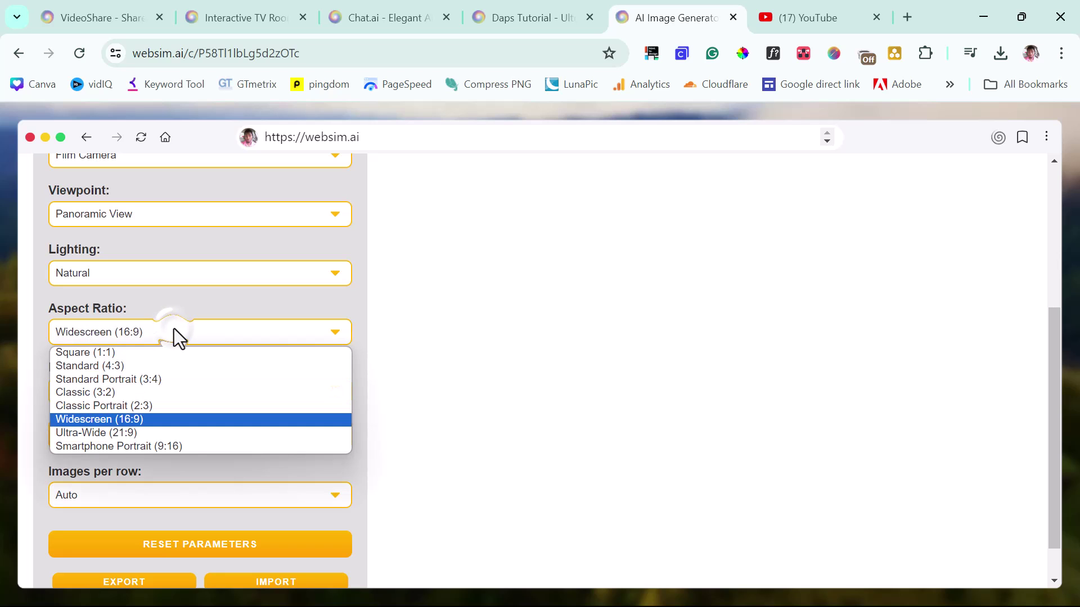
{"action": "left_click", "coordinate": [124, 447]}
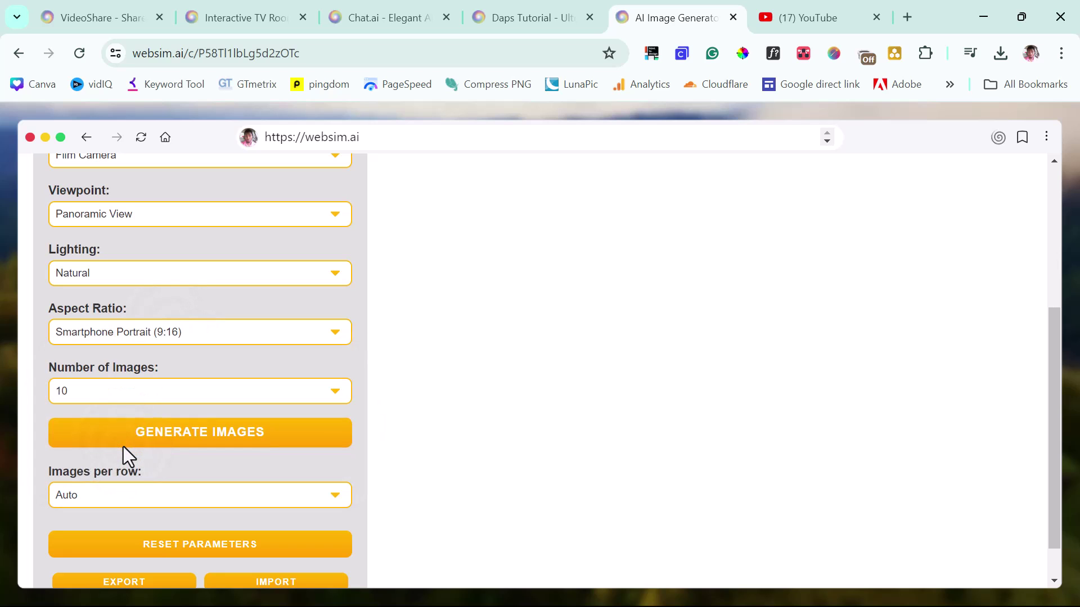
{"action": "left_click", "coordinate": [151, 389]}
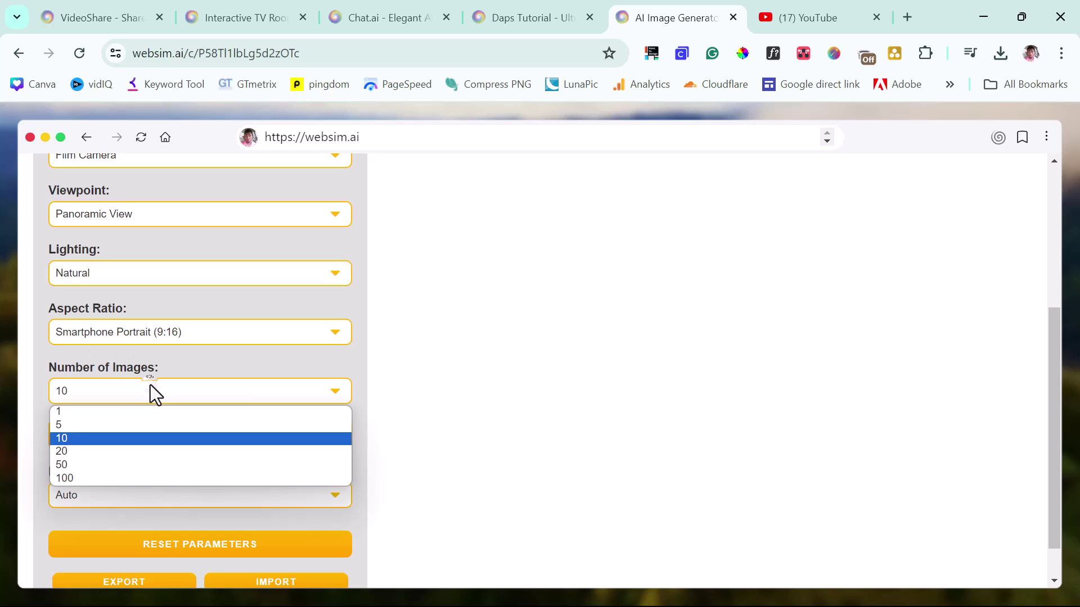
{"action": "left_click", "coordinate": [89, 425]}
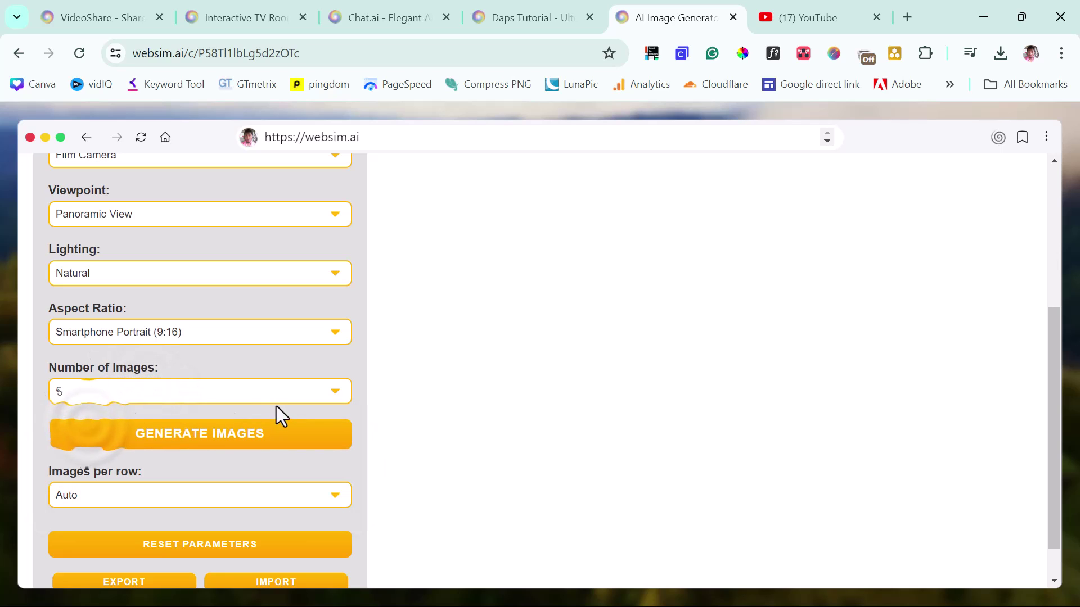
{"action": "left_click", "coordinate": [170, 440]}
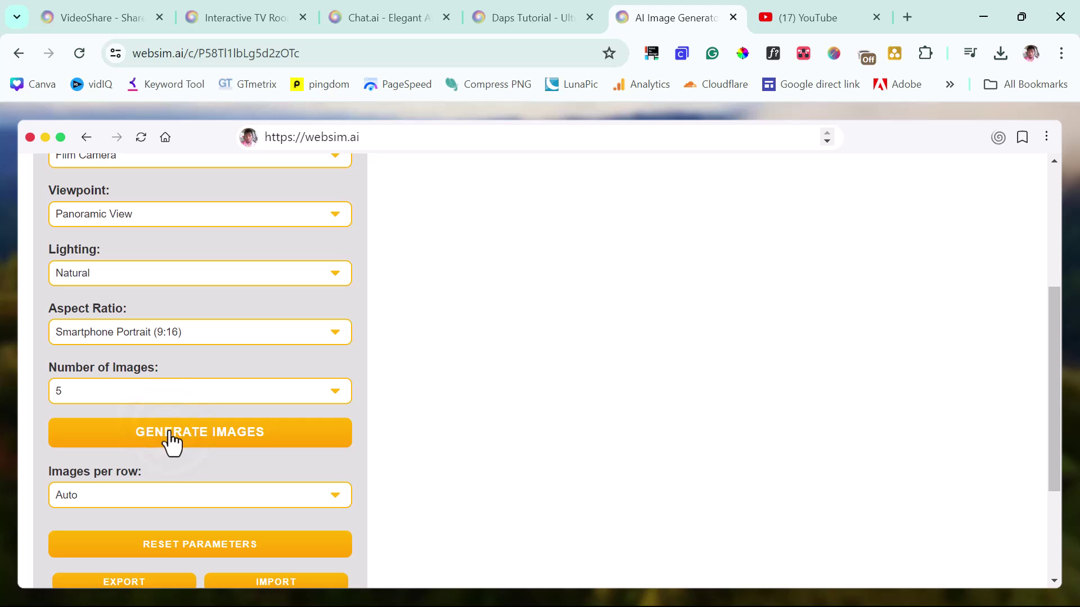
- Enlarge the moonlit village image with seated children and download it as AI Image (2).jpg
{"action": "scroll", "coordinate": [172, 442], "scroll_direction": "up", "scroll_amount": 5}
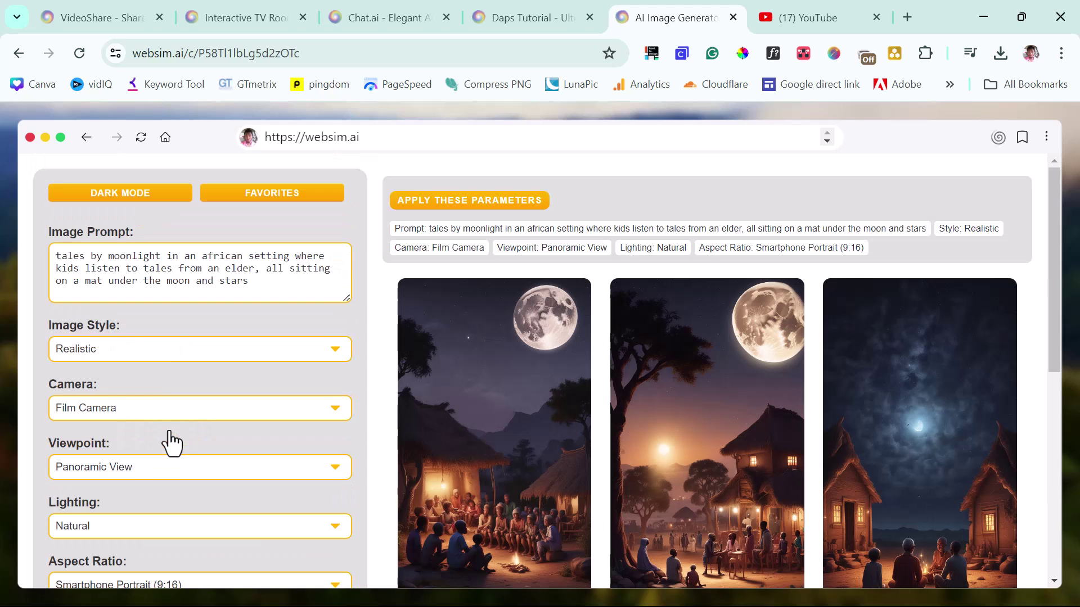
{"action": "scroll", "coordinate": [1051, 297], "scroll_direction": "down", "scroll_amount": 5}
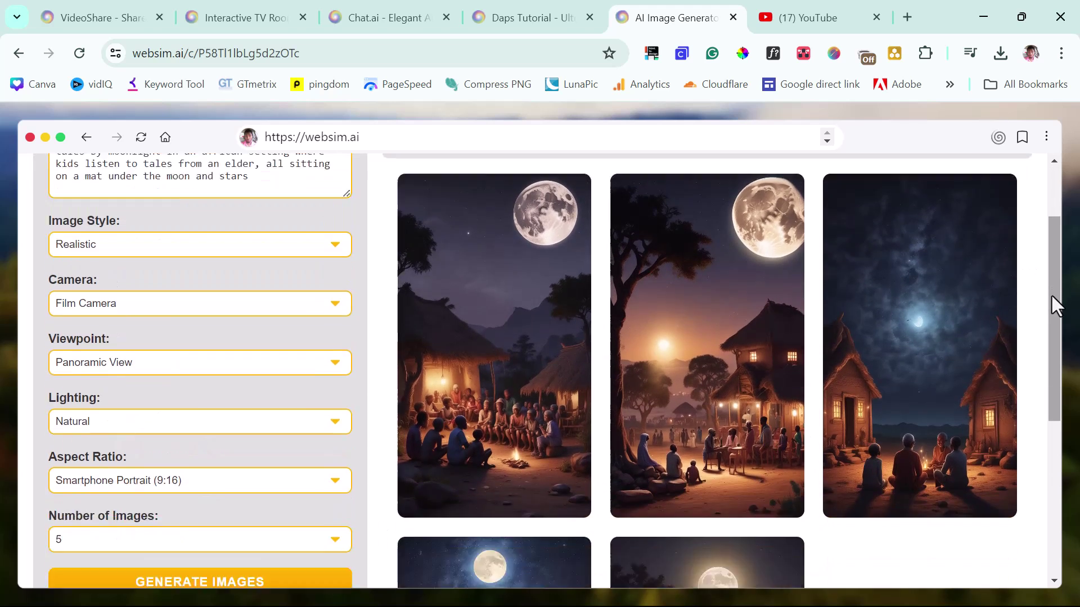
{"action": "scroll", "coordinate": [1050, 297], "scroll_direction": "up", "scroll_amount": 5}
{"action": "scroll", "coordinate": [1051, 296], "scroll_direction": "down", "scroll_amount": 3}
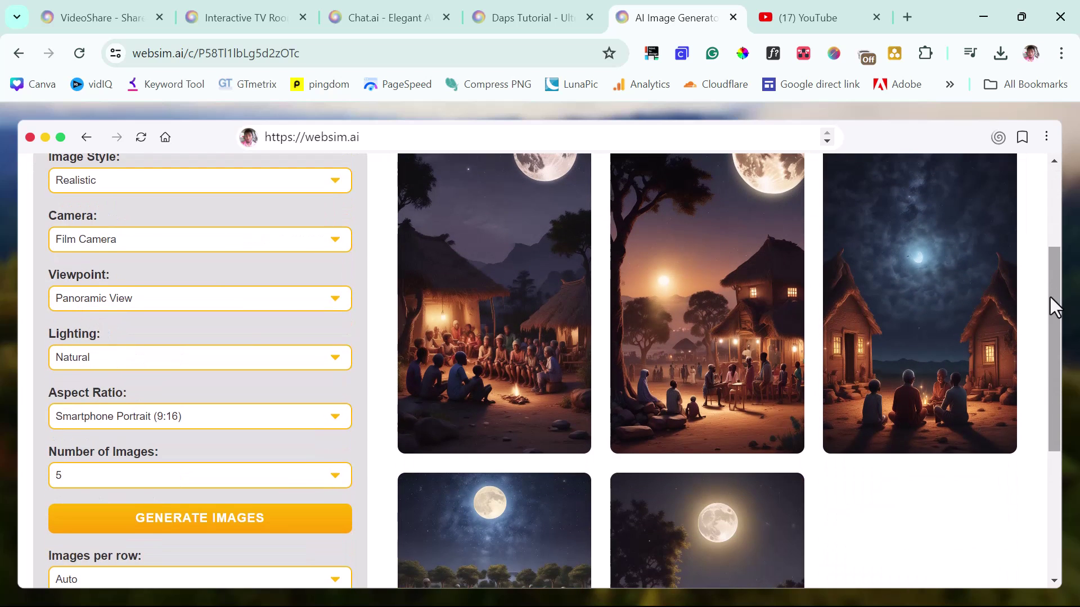
{"action": "scroll", "coordinate": [1051, 296], "scroll_direction": "down", "scroll_amount": 5}
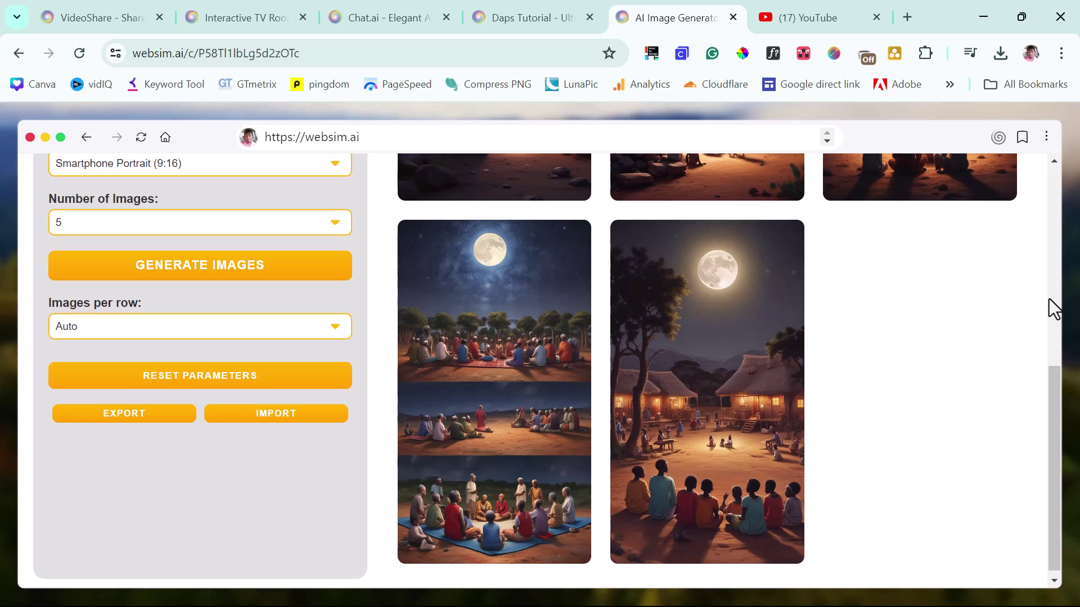
{"action": "left_click", "coordinate": [748, 424]}
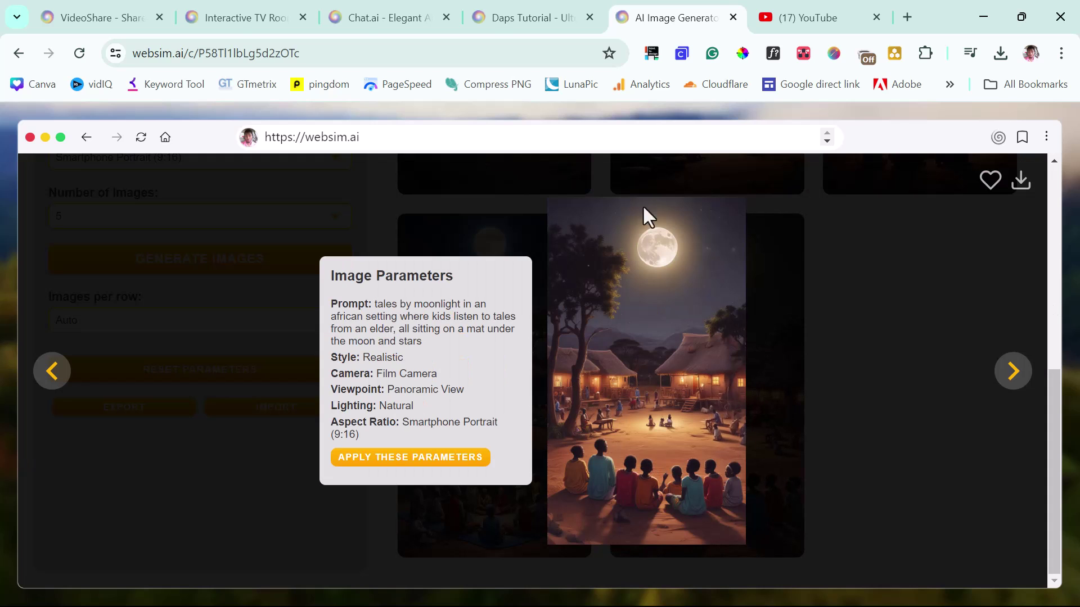
{"action": "left_click", "coordinate": [1022, 181]}
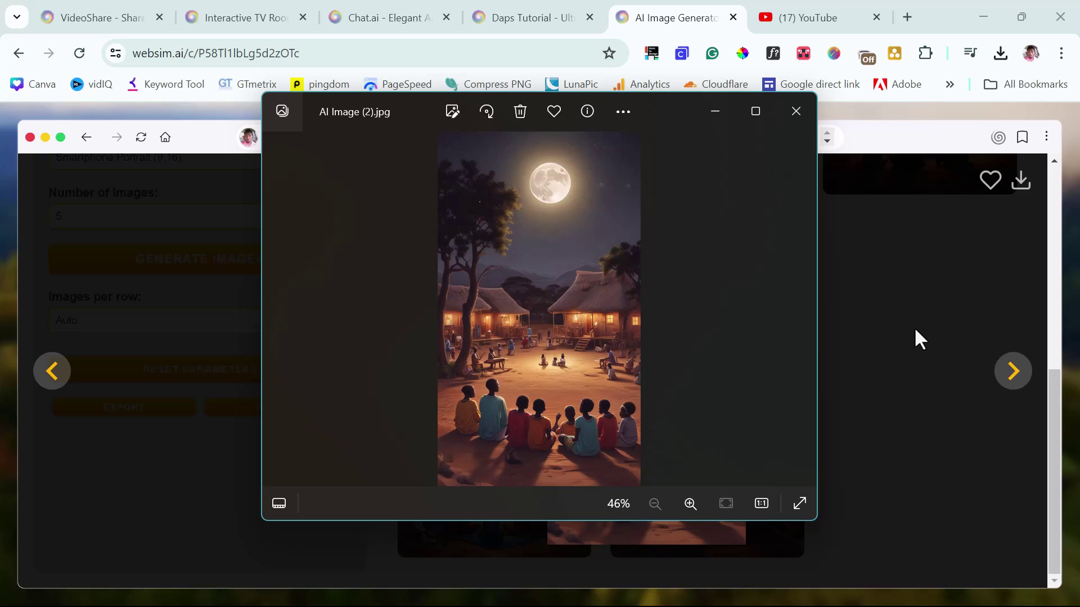
{"action": "left_click", "coordinate": [794, 111]}
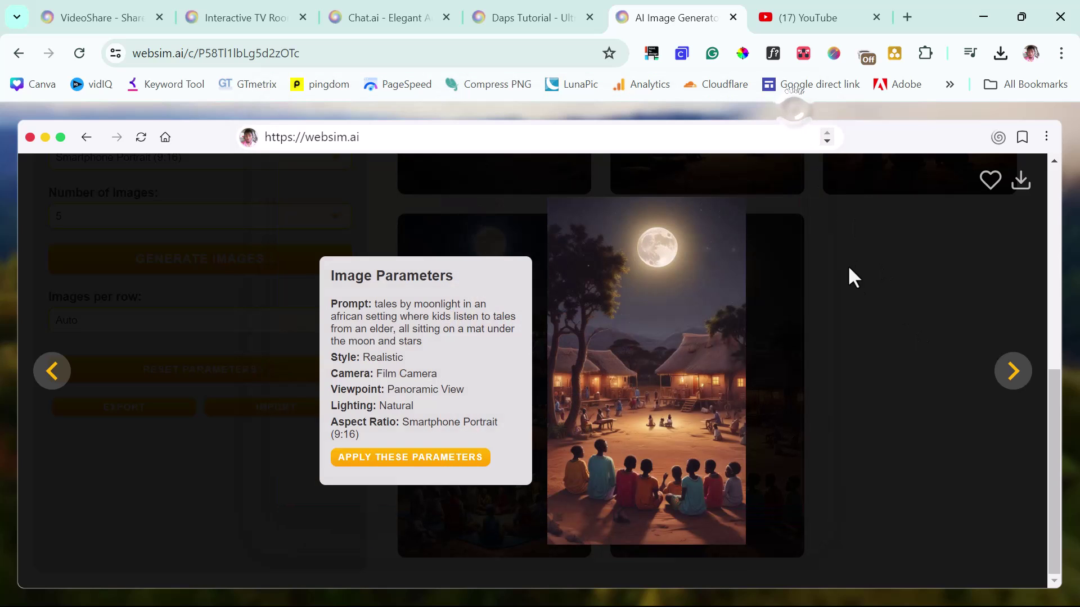
{"action": "left_click", "coordinate": [949, 274]}
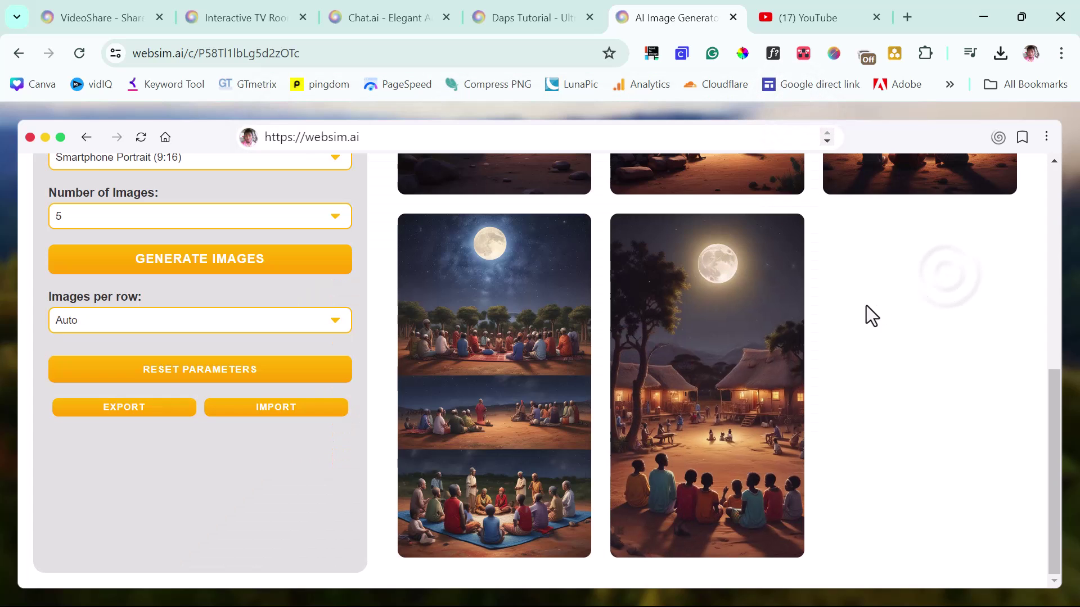